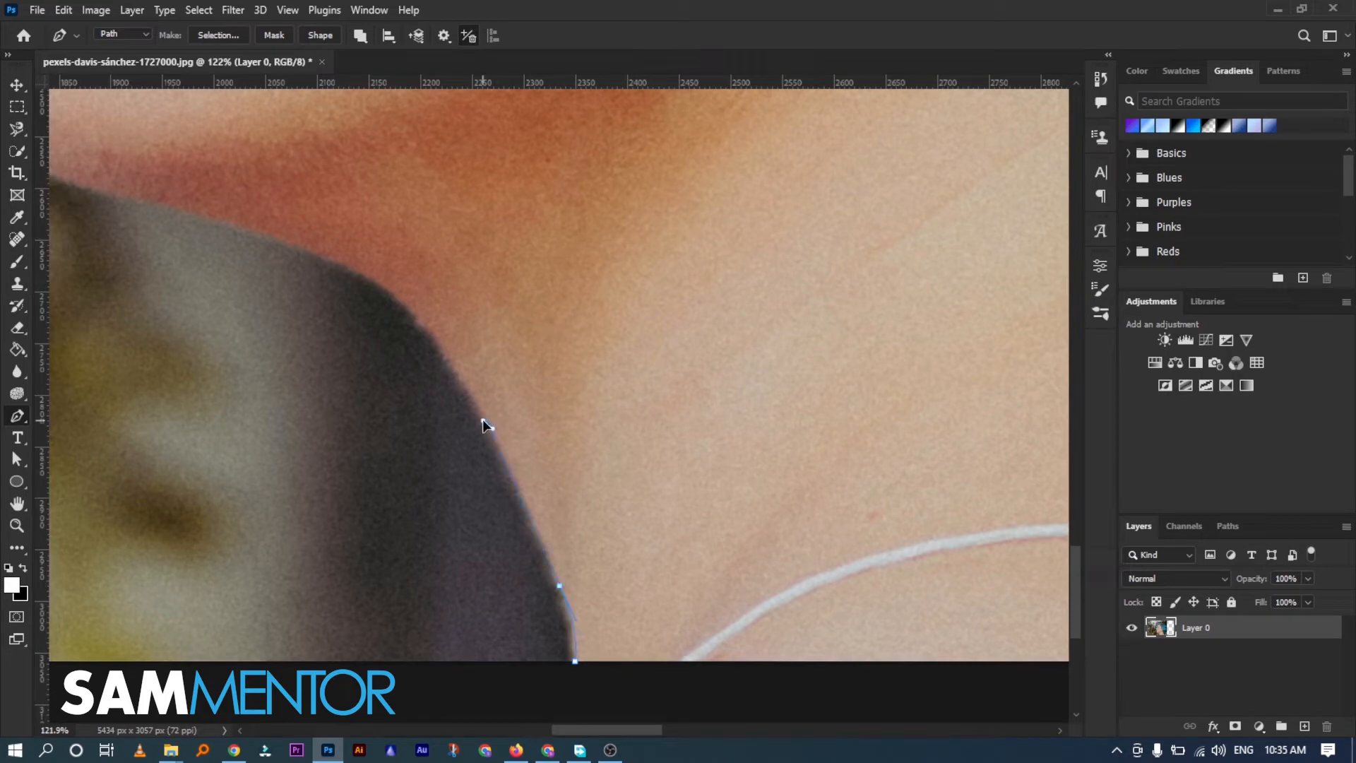
# Continue the Pen path along the front of the neck and the underside of the jaw to the chin
pyautogui.moveTo(377, 282); pyautogui.dragTo(335, 283)
pyautogui.moveTo(301, 238); pyautogui.dragTo(304, 236)
pyautogui.keyDown('alt'); pyautogui.click(374, 282); pyautogui.keyUp('alt')
pyautogui.moveTo(461, 251); pyautogui.dragTo(806, 338)
pyautogui.moveTo(525, 302); pyautogui.dragTo(507, 462)
pyautogui.moveTo(353, 357); pyautogui.dragTo(367, 450)
pyautogui.keyDown('alt'); pyautogui.click(353, 357); pyautogui.keyUp('alt')
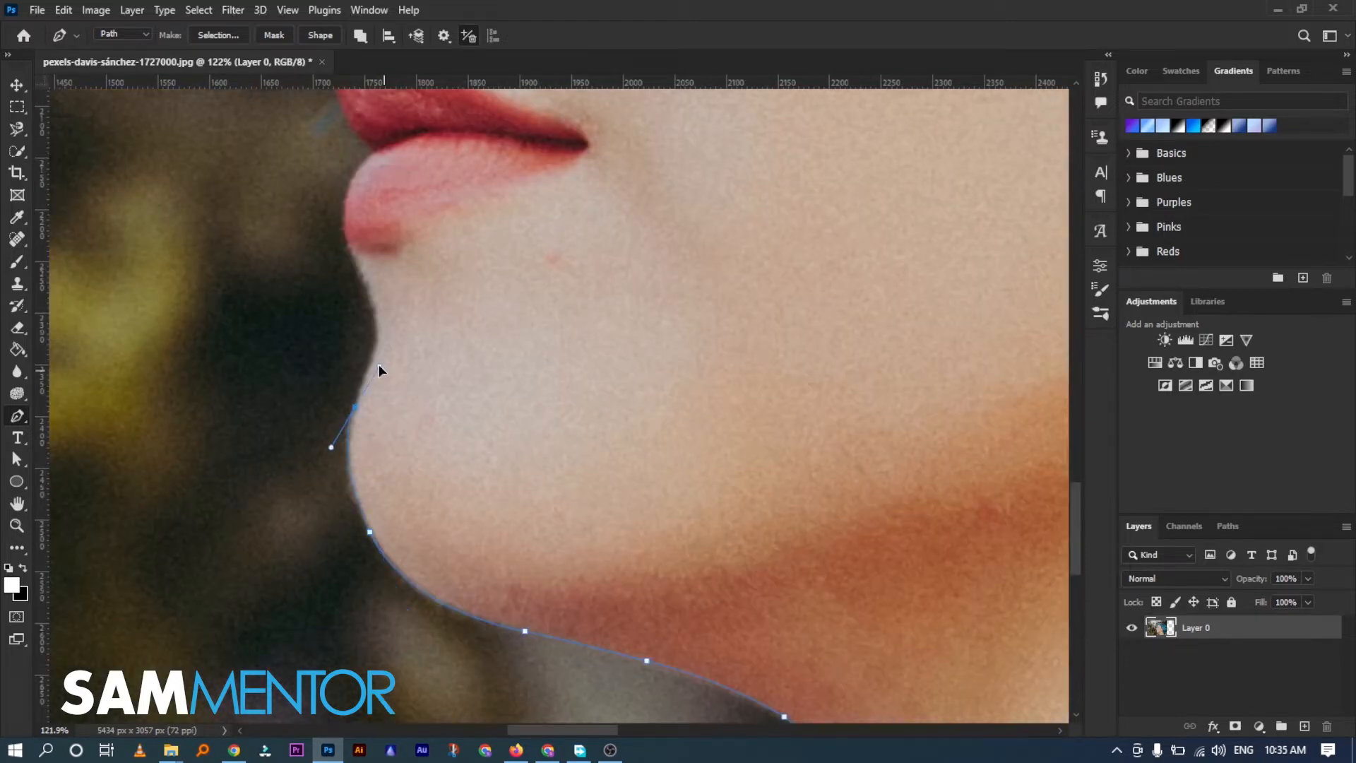
# Continue the Pen path up the front of the chin and around the lower and upper lips
pyautogui.keyDown('alt'); pyautogui.click(354, 407); pyautogui.keyUp('alt')
pyautogui.moveTo(375, 365); pyautogui.dragTo(478, 494)
pyautogui.moveTo(418, 444); pyautogui.dragTo(390, 415)
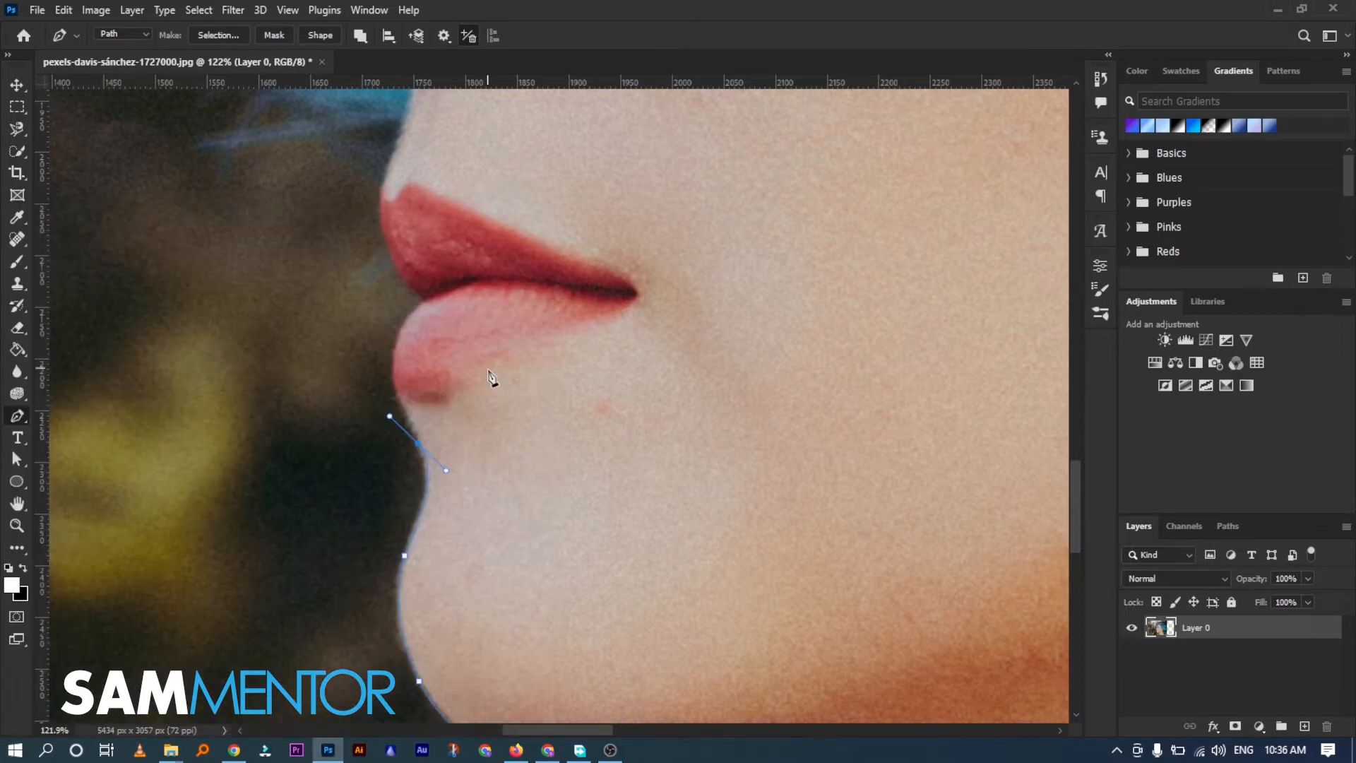
pyautogui.scroll(3, 410, 406)
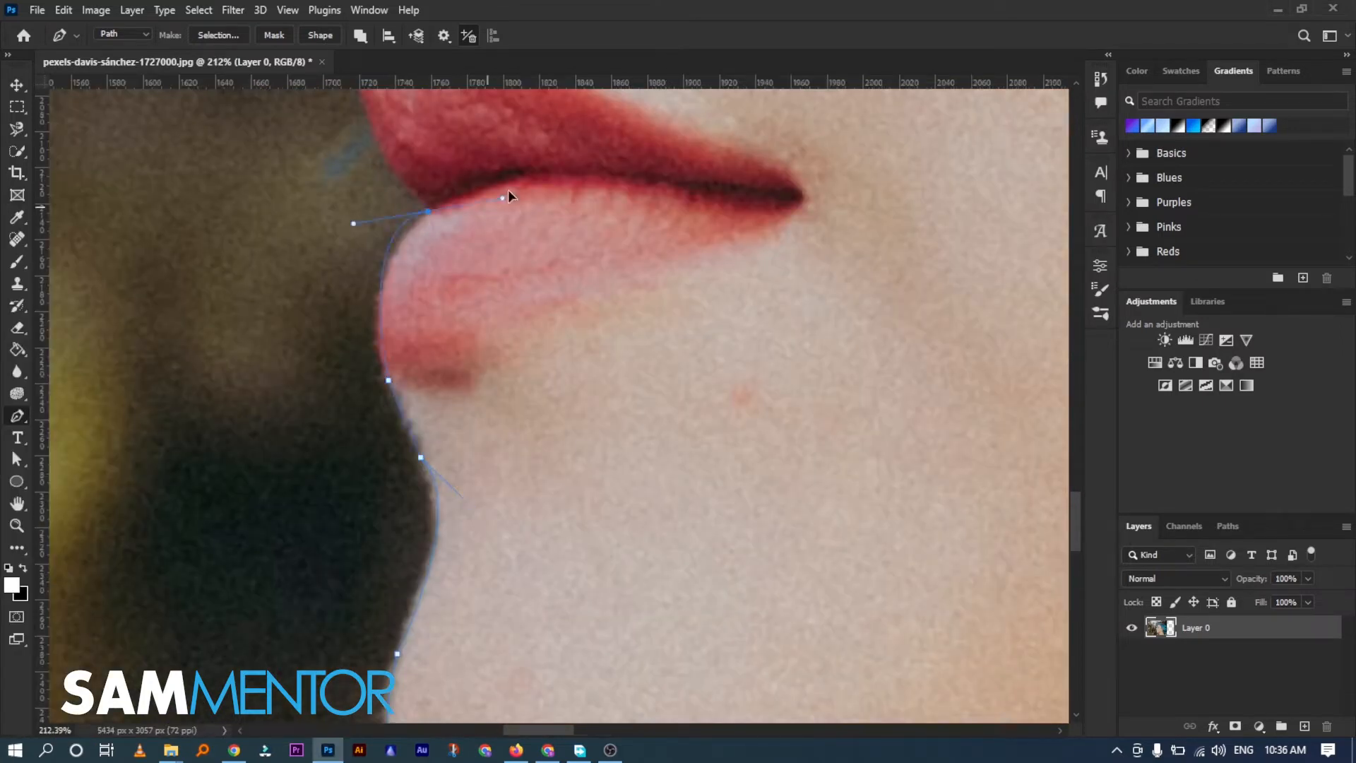
pyautogui.moveTo(503, 198); pyautogui.dragTo(466, 647)
pyautogui.keyDown('alt'); pyautogui.click(402, 610); pyautogui.keyUp('alt')
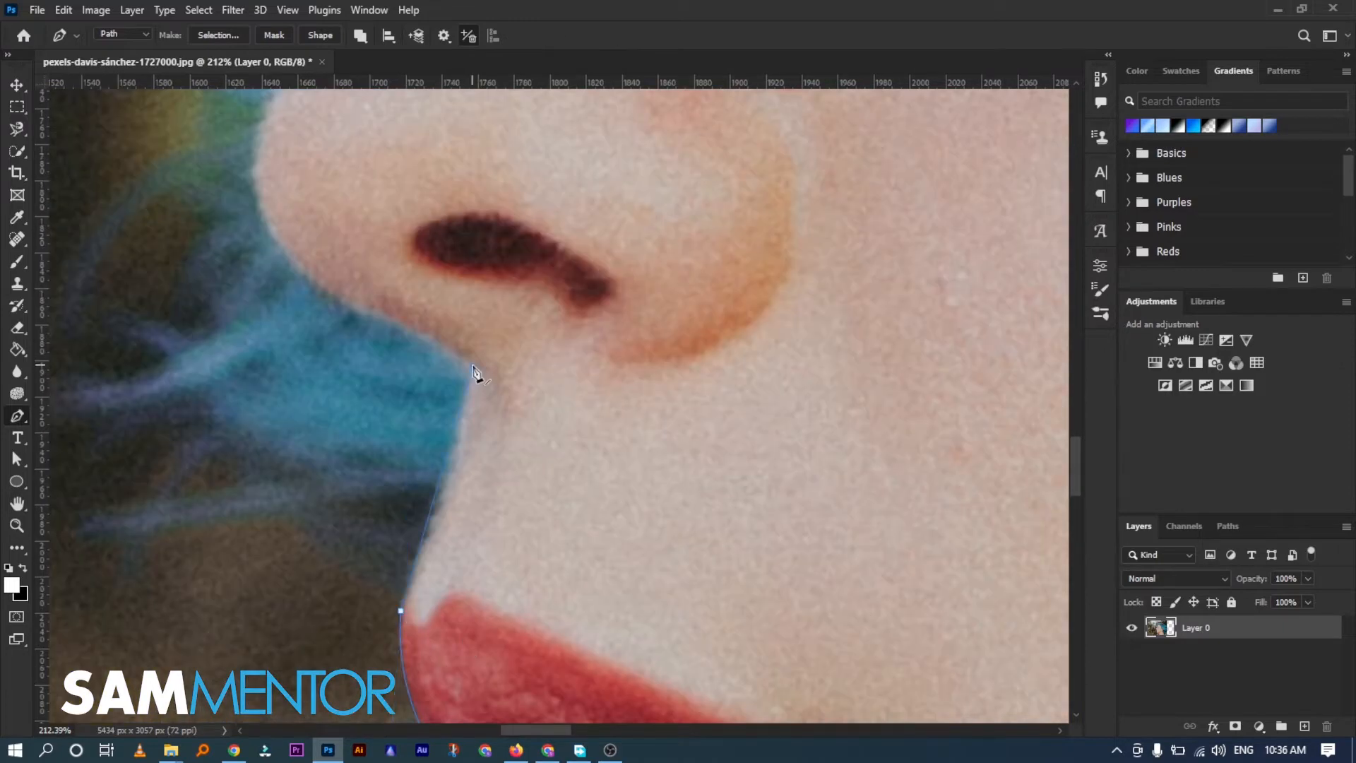
# Extend the Pen path from the upper lip around the nose and along the outer rim of the far glasses lens
pyautogui.moveTo(473, 299); pyautogui.dragTo(480, 298)
pyautogui.scroll(5, 380, 320)
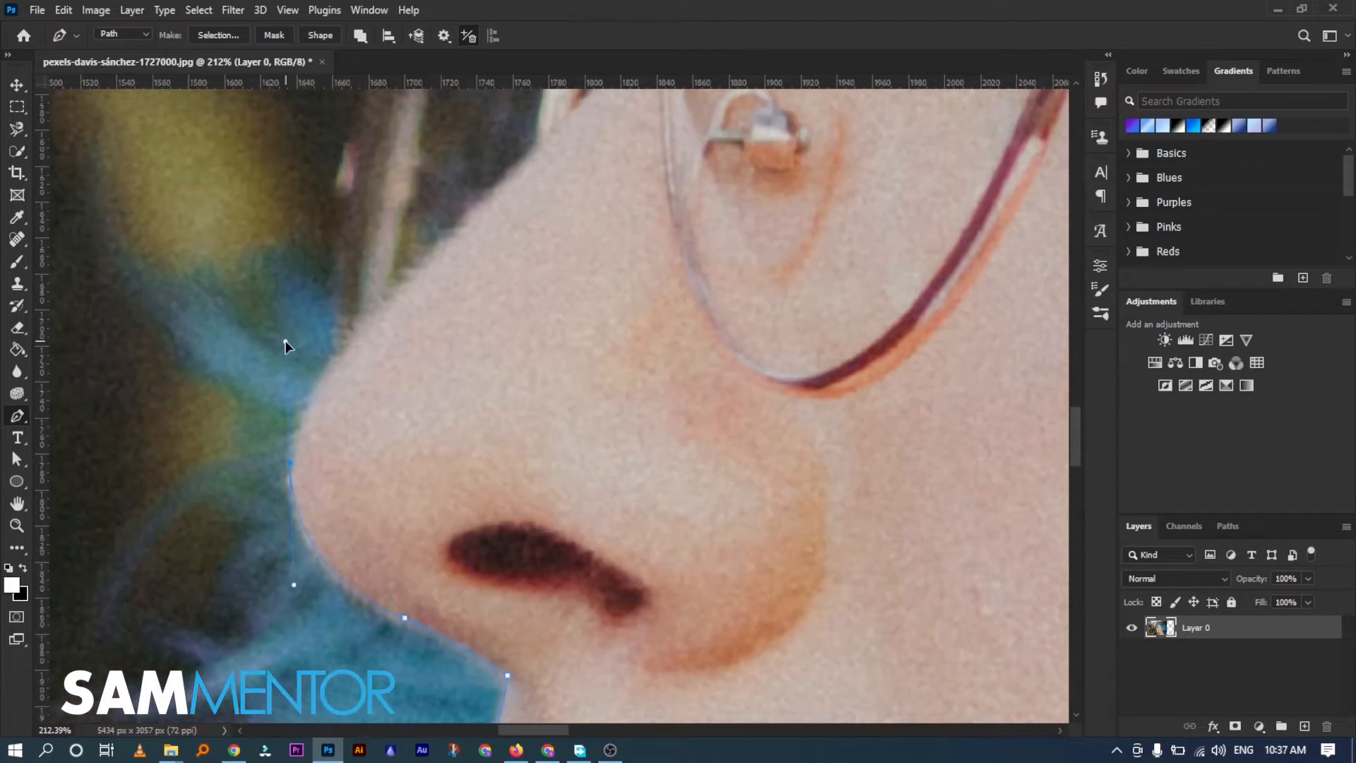
pyautogui.scroll(5, 393, 397)
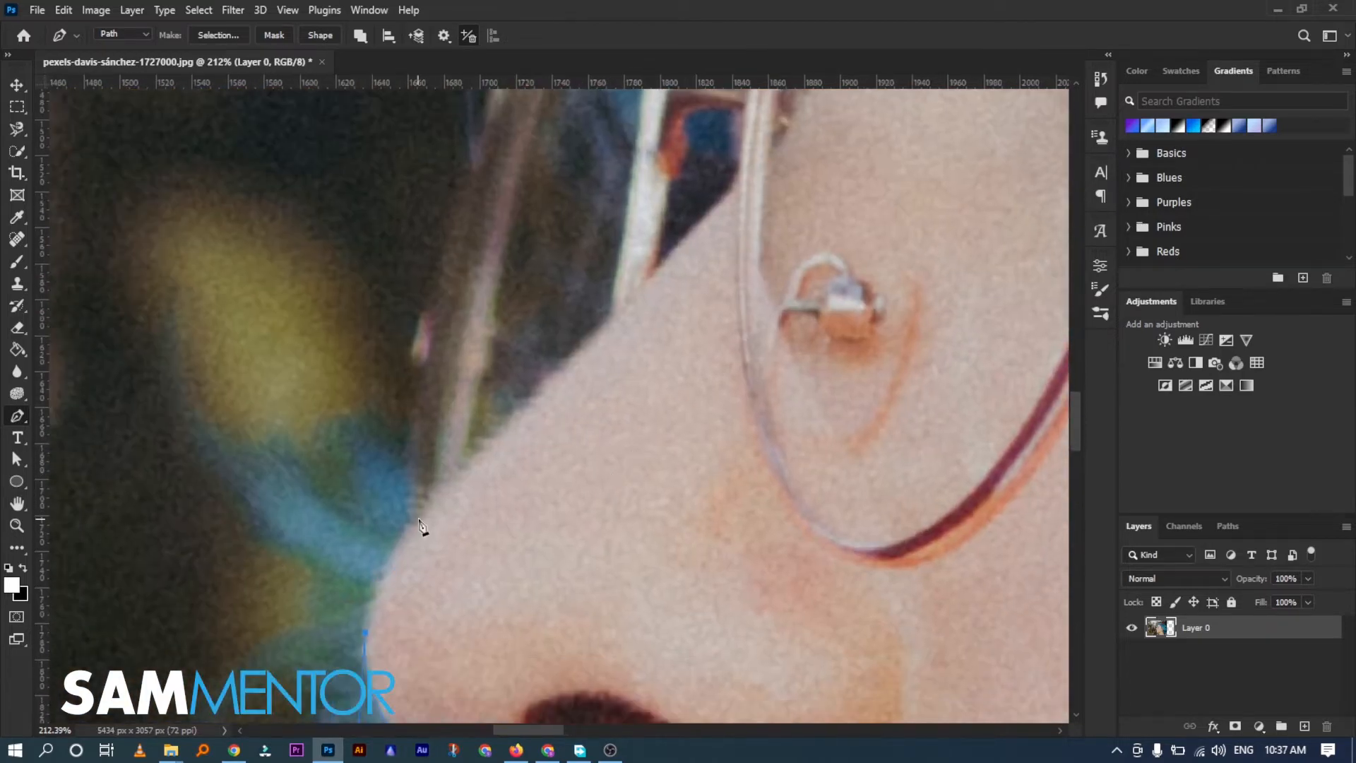
pyautogui.moveTo(576, 344); pyautogui.dragTo(622, 558)
pyautogui.scroll(-3, 627, 279)
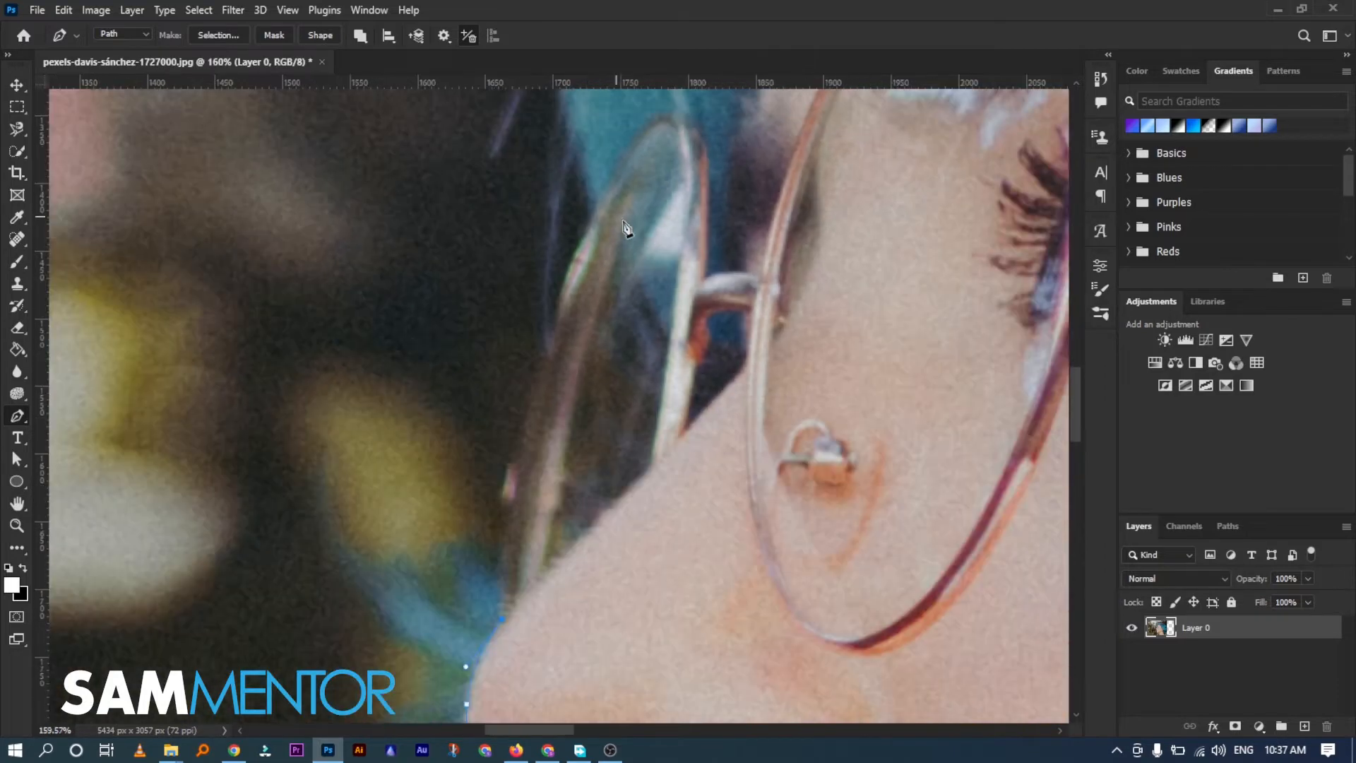
pyautogui.moveTo(594, 213); pyautogui.dragTo(653, 125)
# Trace the Pen path from the glasses up the front of the hair and across the crown, leaving out loose strands
pyautogui.scroll(-3, 769, 276)
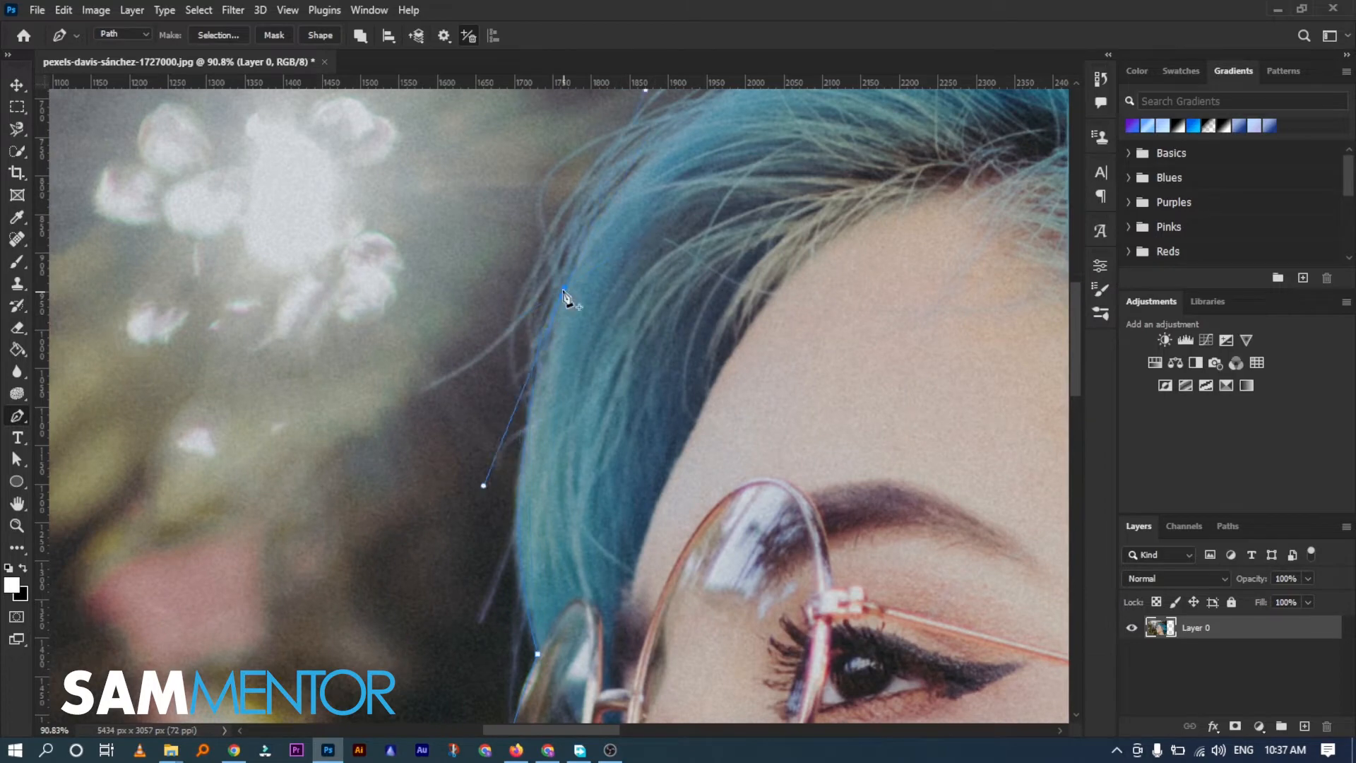
pyautogui.moveTo(772, 191); pyautogui.dragTo(631, 466)
pyautogui.scroll(-2, 630, 466)
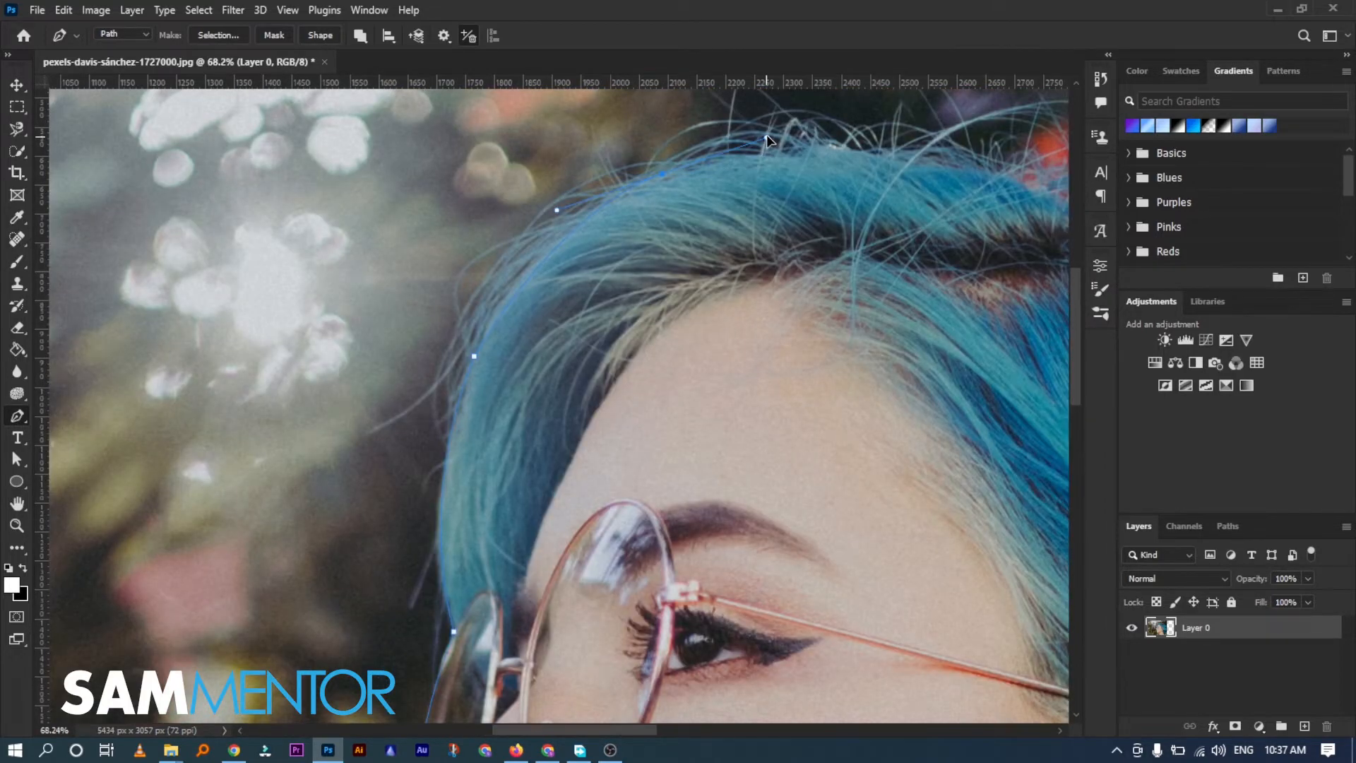
pyautogui.moveTo(795, 197); pyautogui.dragTo(579, 214)
pyautogui.click(827, 208)
pyautogui.click(992, 278)
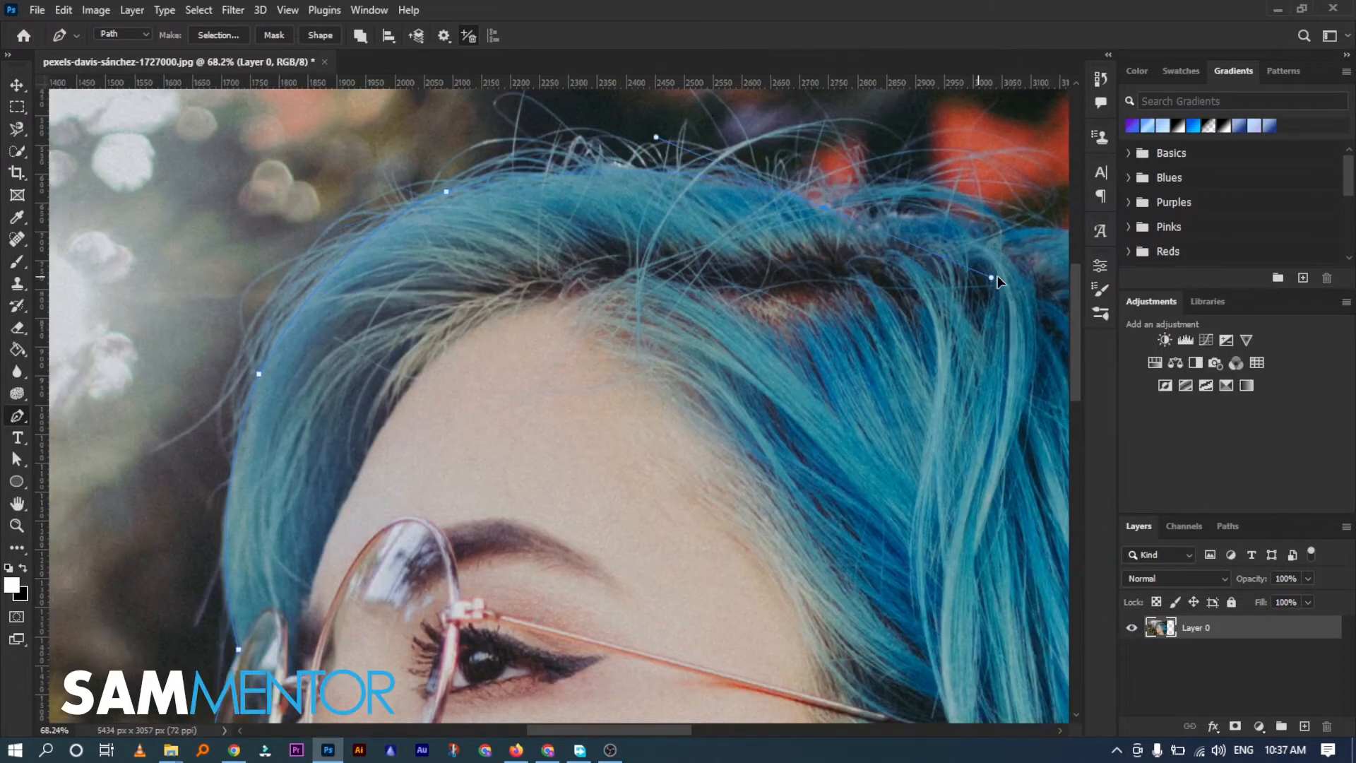
pyautogui.moveTo(997, 281); pyautogui.dragTo(702, 296)
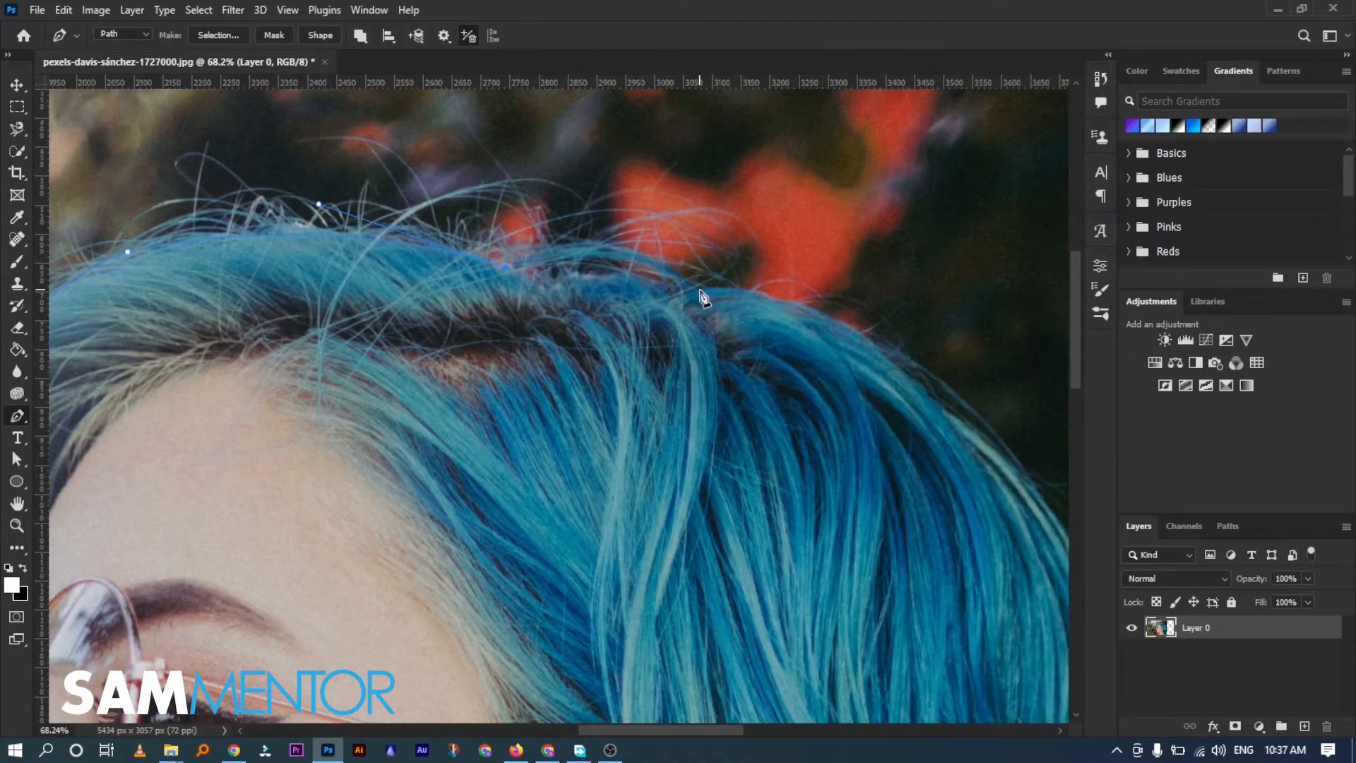
# Trace the Pen path down the back of the hair to the photo's edge
pyautogui.moveTo(803, 435); pyautogui.dragTo(624, 172)
pyautogui.scroll(-3, 805, 237)
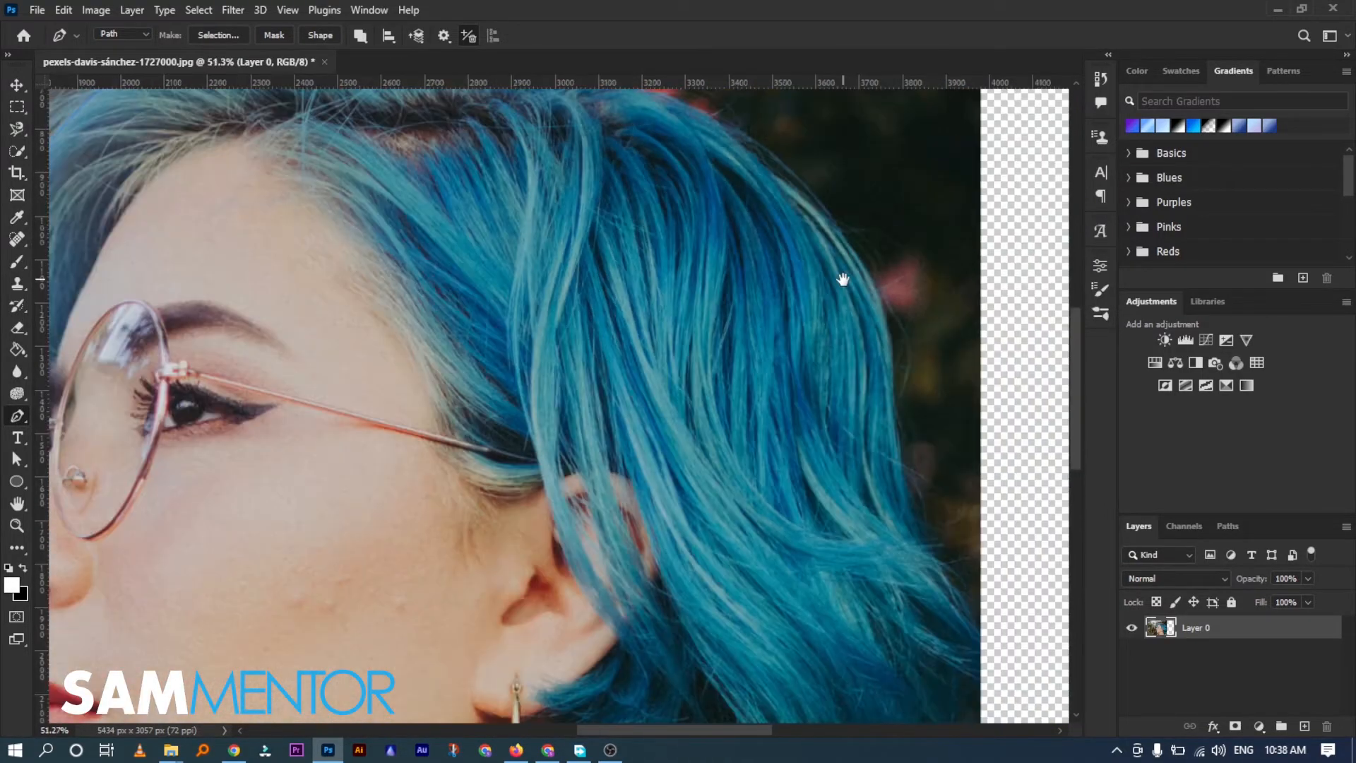
pyautogui.moveTo(822, 377); pyautogui.dragTo(891, 550)
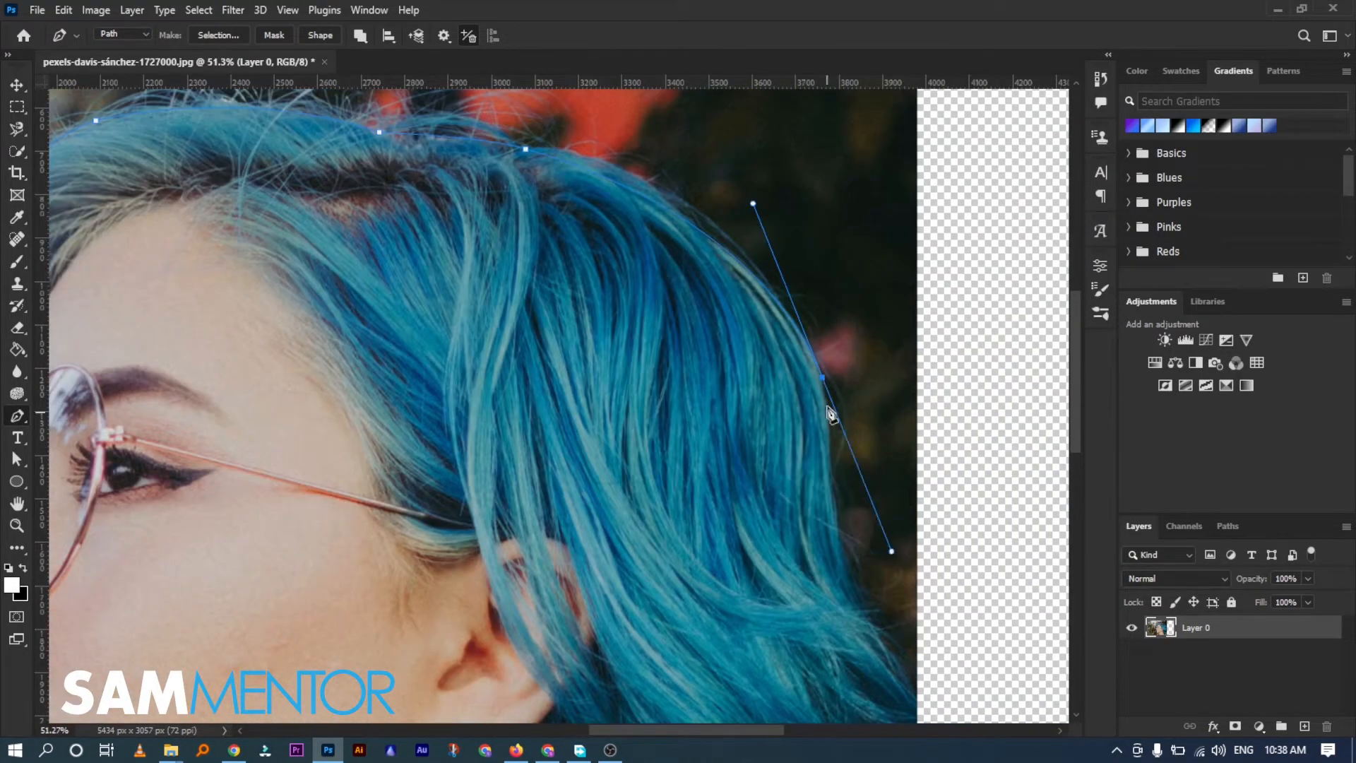
pyautogui.keyDown('alt'); pyautogui.click(822, 378); pyautogui.keyUp('alt')
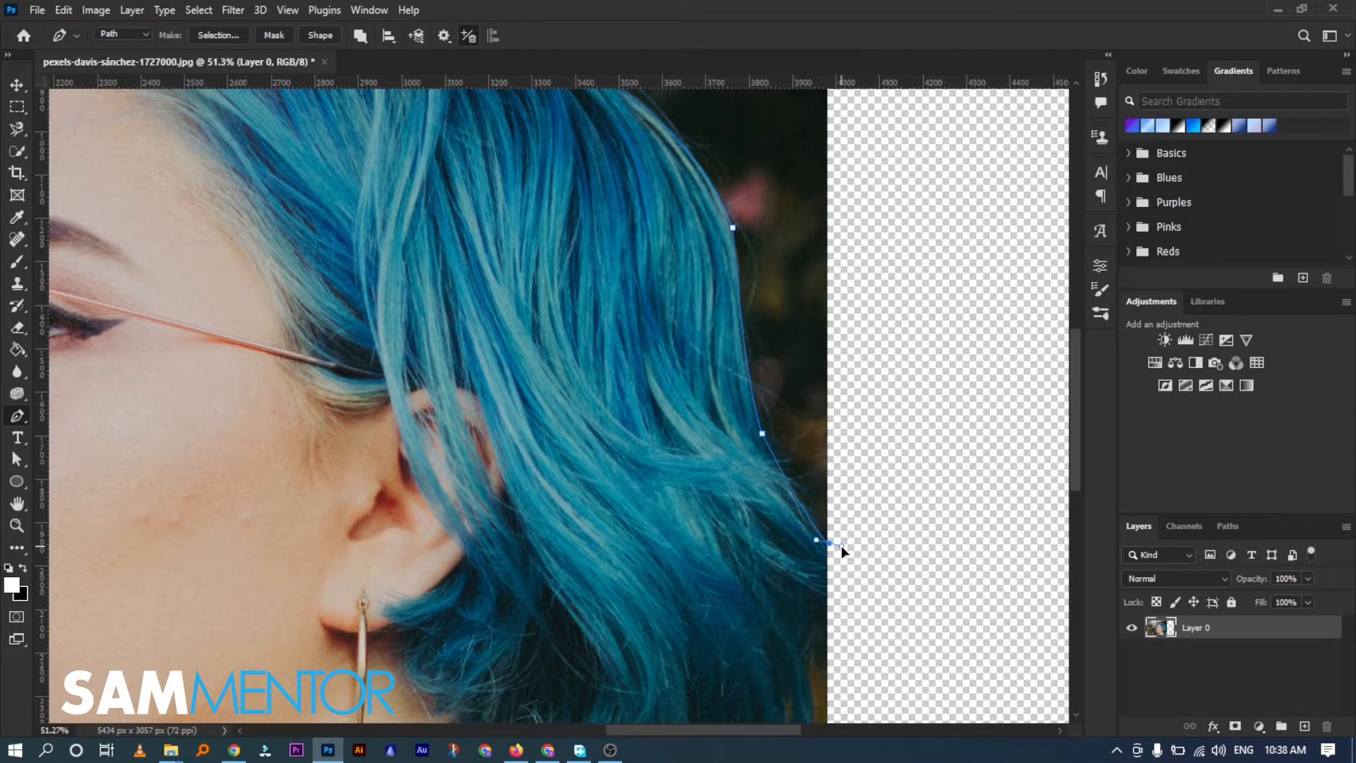
pyautogui.keyDown('alt'); pyautogui.click(829, 543); pyautogui.keyUp('alt')
pyautogui.click(828, 592)
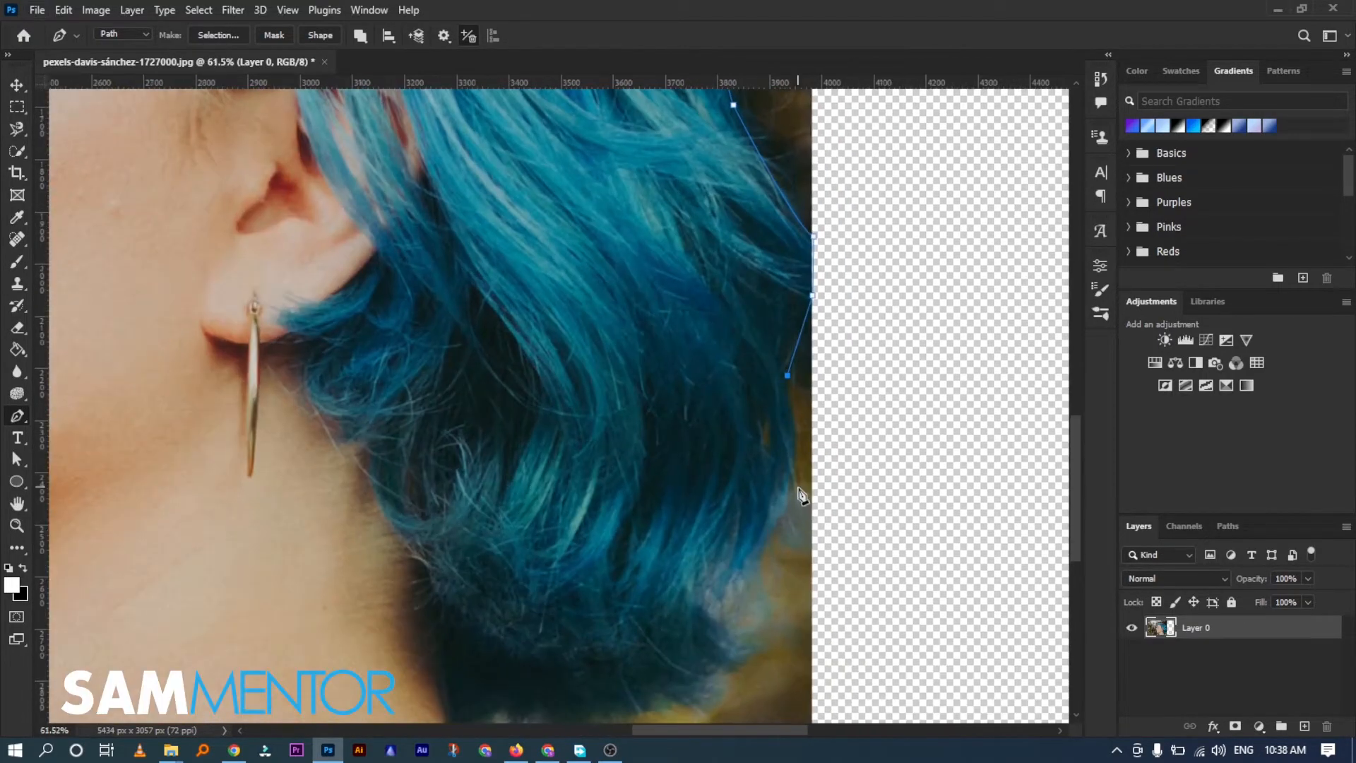
# Trace the lower hair and nape down to the bottom of the photo and close the path at its starting anchor
pyautogui.moveTo(784, 506); pyautogui.dragTo(756, 569)
pyautogui.moveTo(751, 551); pyautogui.dragTo(788, 267)
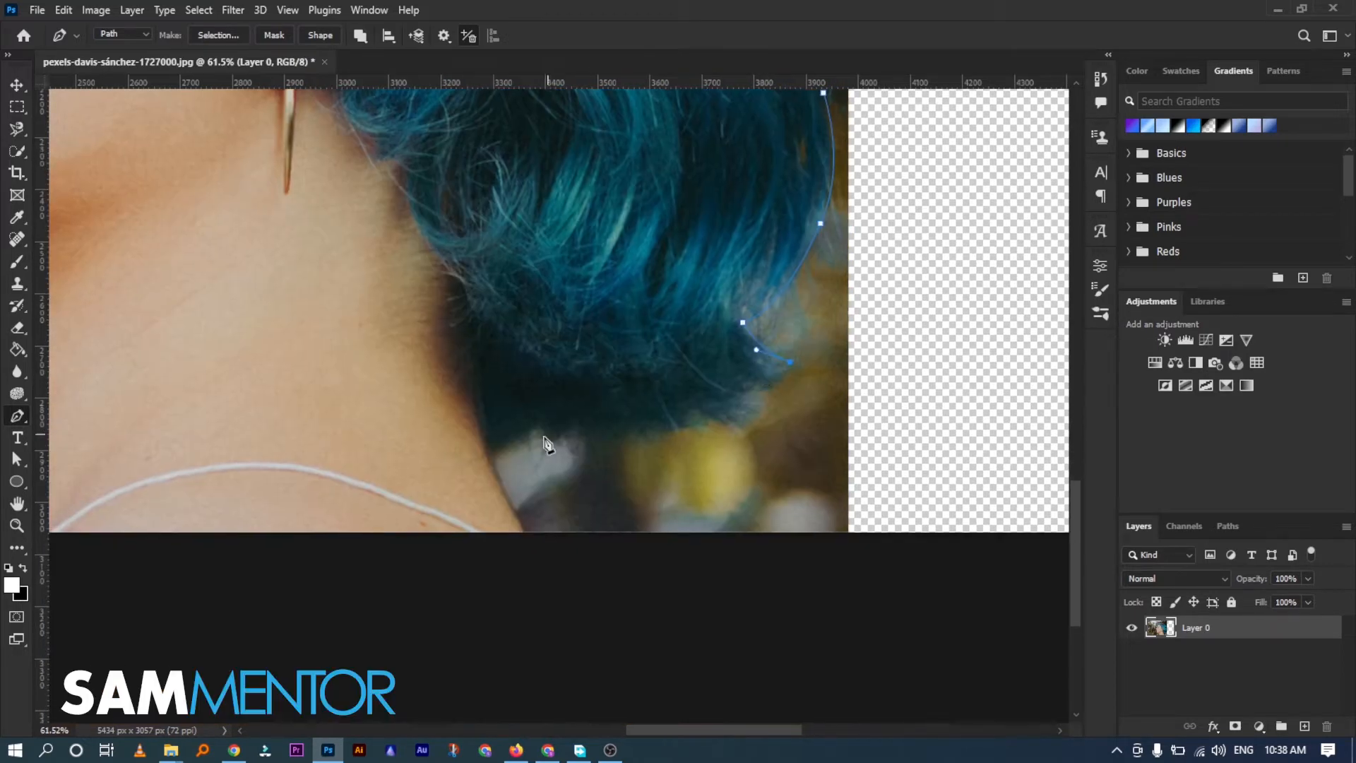
pyautogui.moveTo(632, 424); pyautogui.dragTo(515, 417)
pyautogui.moveTo(493, 465); pyautogui.dragTo(463, 538)
pyautogui.scroll(-3, 528, 540)
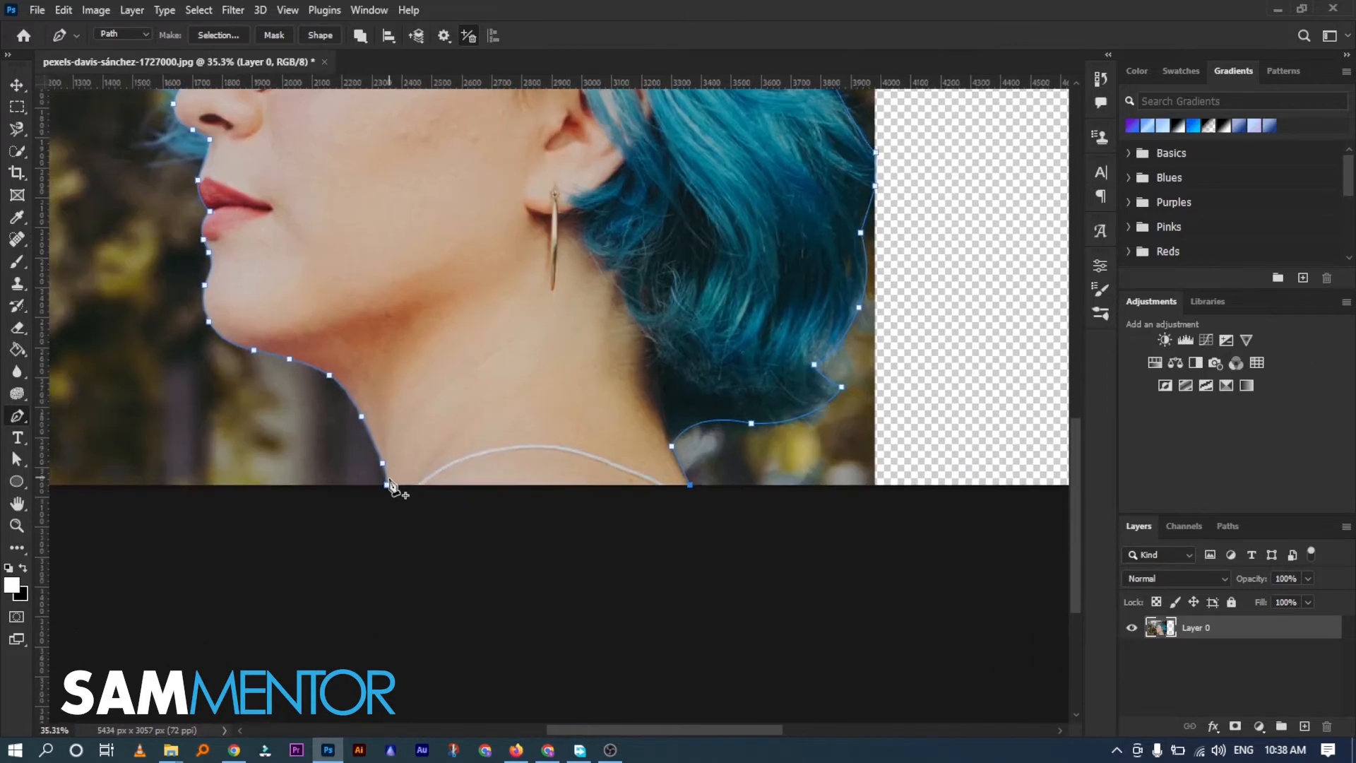
pyautogui.click(387, 484)
# Convert the closed path into a new anti-aliased selection with a 1-pixel feather radius
pyautogui.rightClick(592, 354)
pyautogui.click(670, 379)
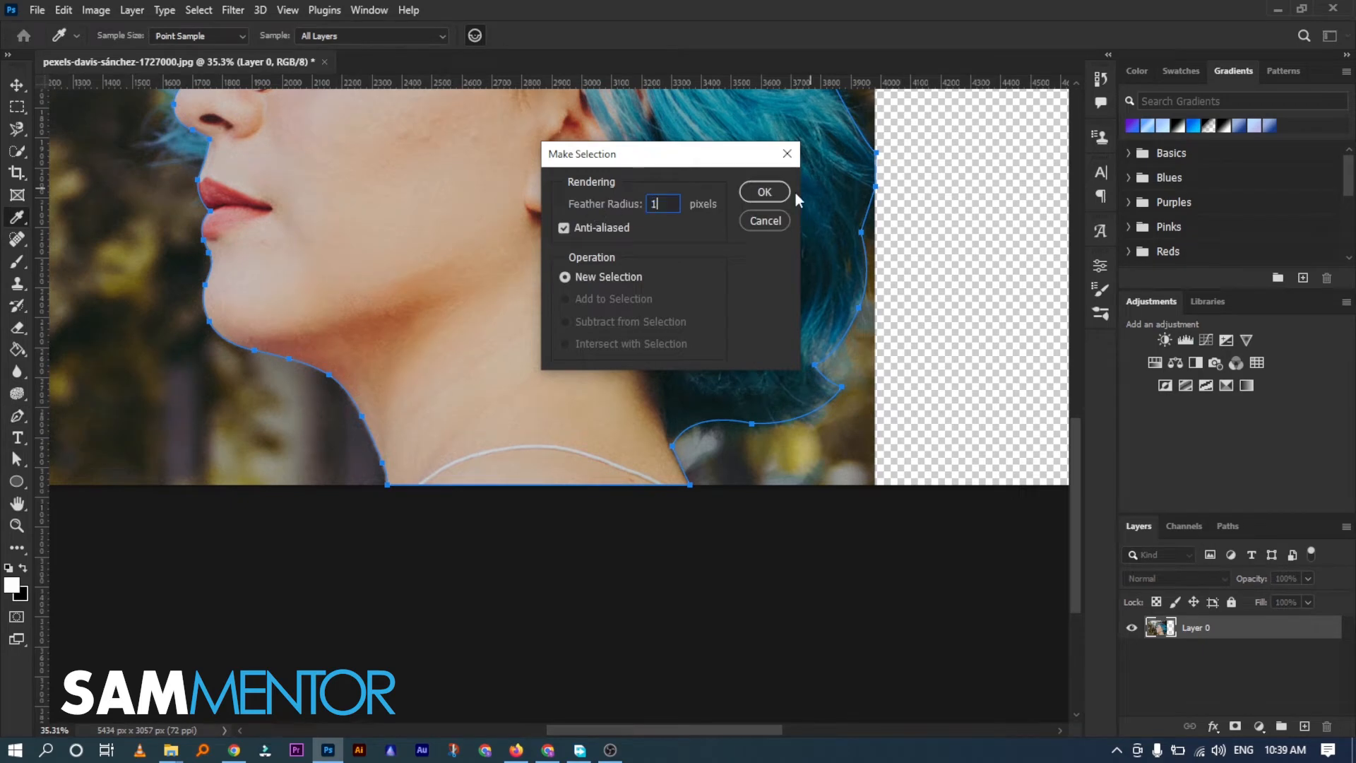
pyautogui.write('1')
pyautogui.click(764, 191)
# Copy the selected woman onto a new layer and hide the original Layer 0
pyautogui.scroll(-5, 659, 218)
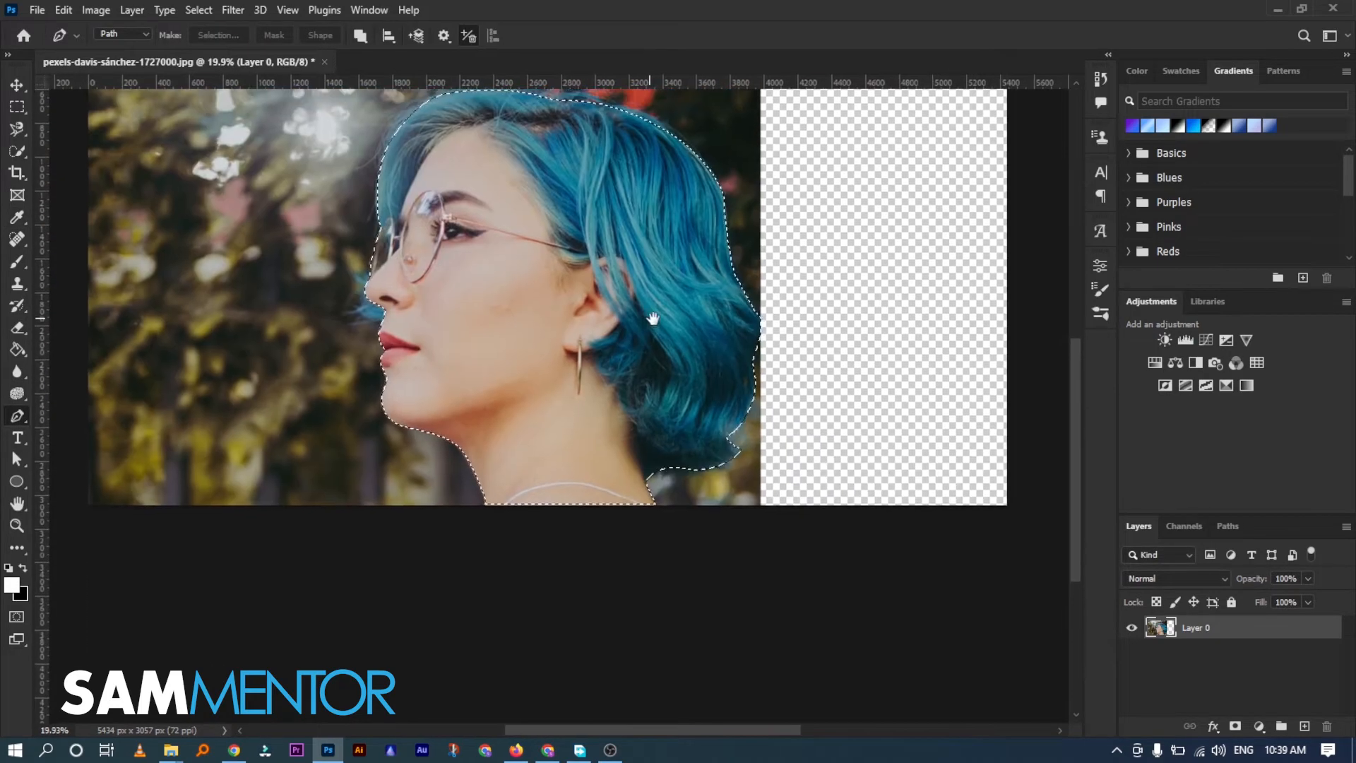
pyautogui.hotkey('ctrl', 'j')
pyautogui.click(1132, 651)
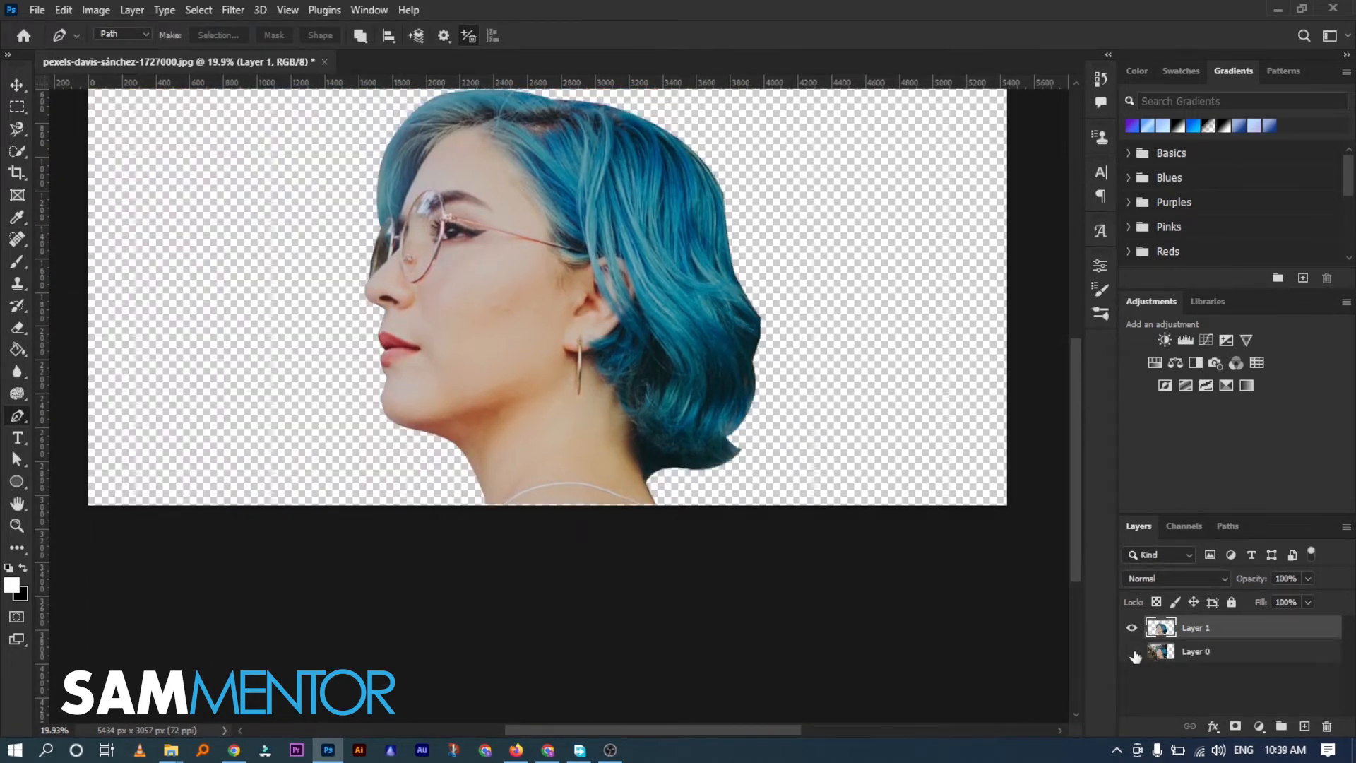
# Desaturate the cut-out portrait on Layer 1 to black and white
pyautogui.scroll(1, 625, 264)
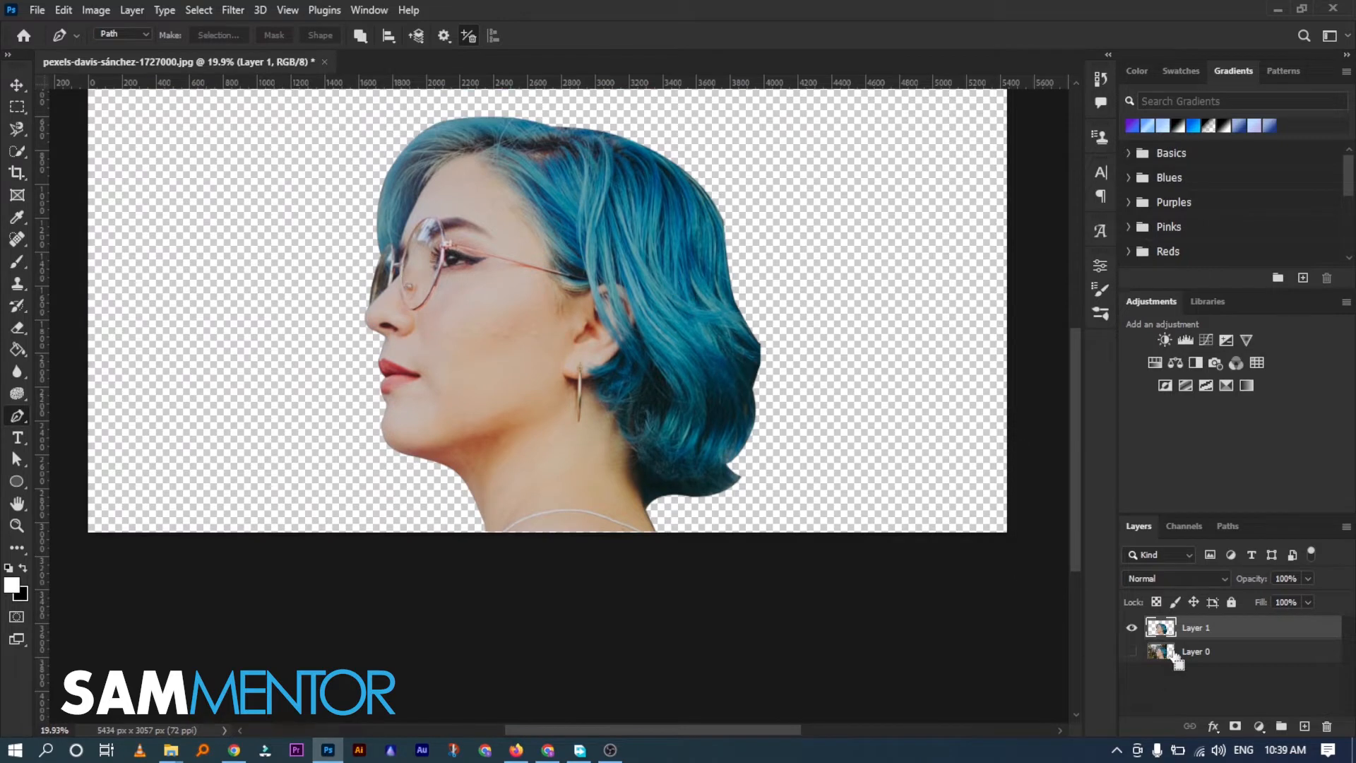
pyautogui.hotkey('ctrl', 'shift', 'u')
pyautogui.scroll(-2, 455, 332)
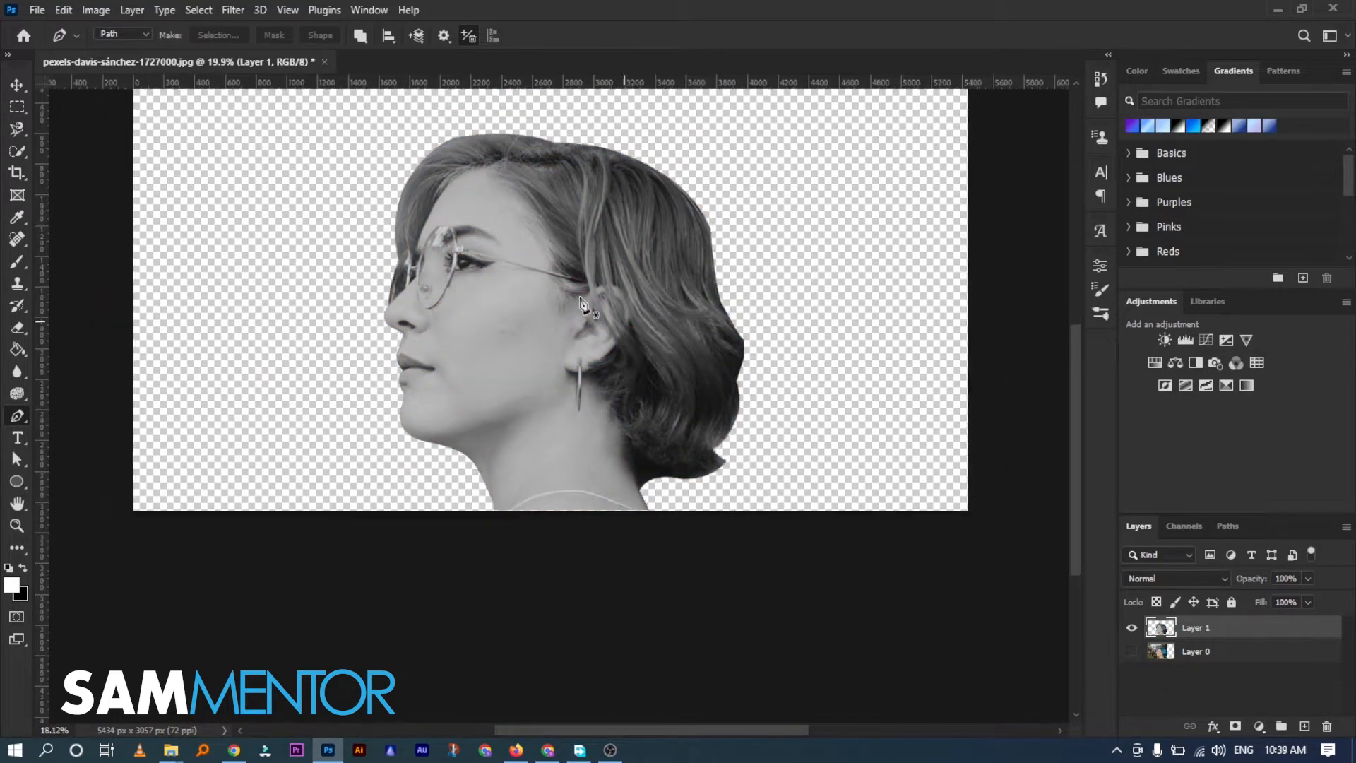
pyautogui.scroll(5, 455, 332)
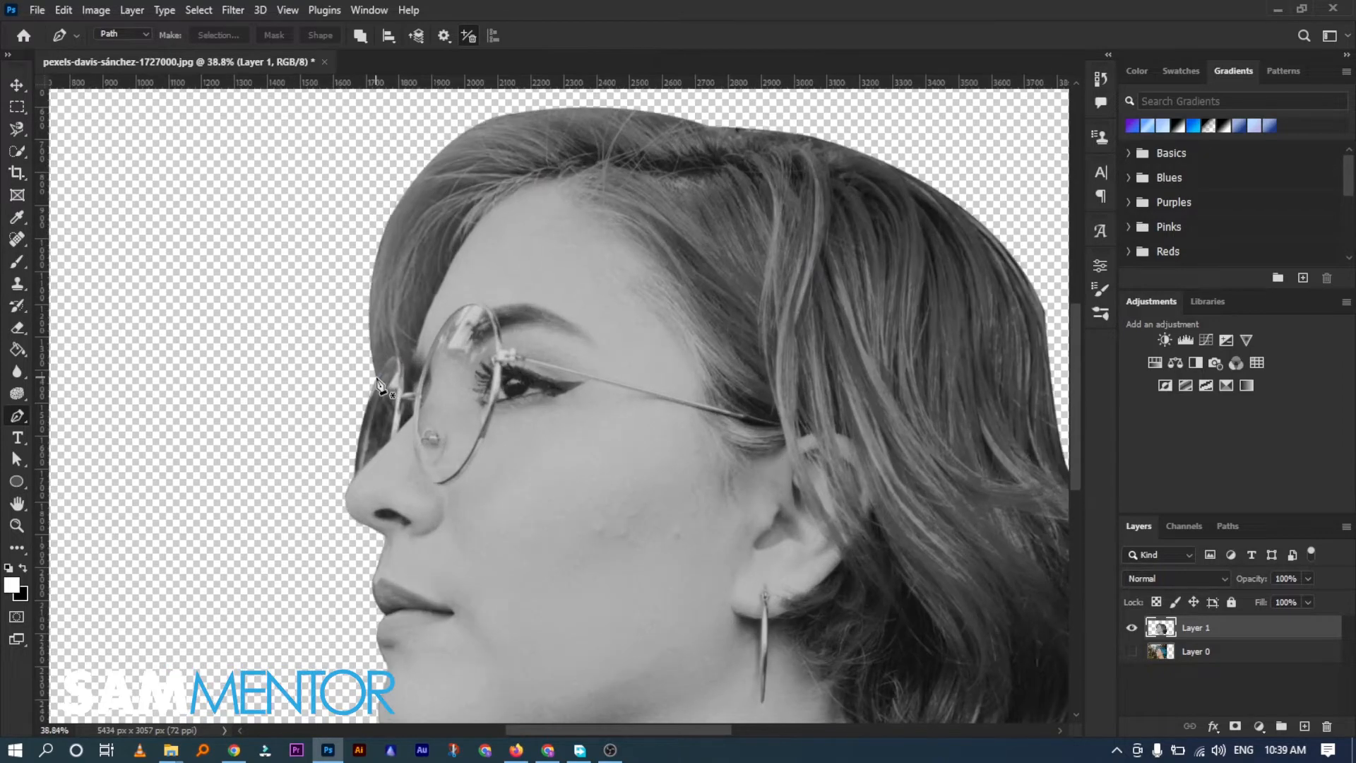
pyautogui.click(376, 378)
pyautogui.moveTo(499, 117); pyautogui.dragTo(645, 70)
pyautogui.hotkey('ctrl', 'z')
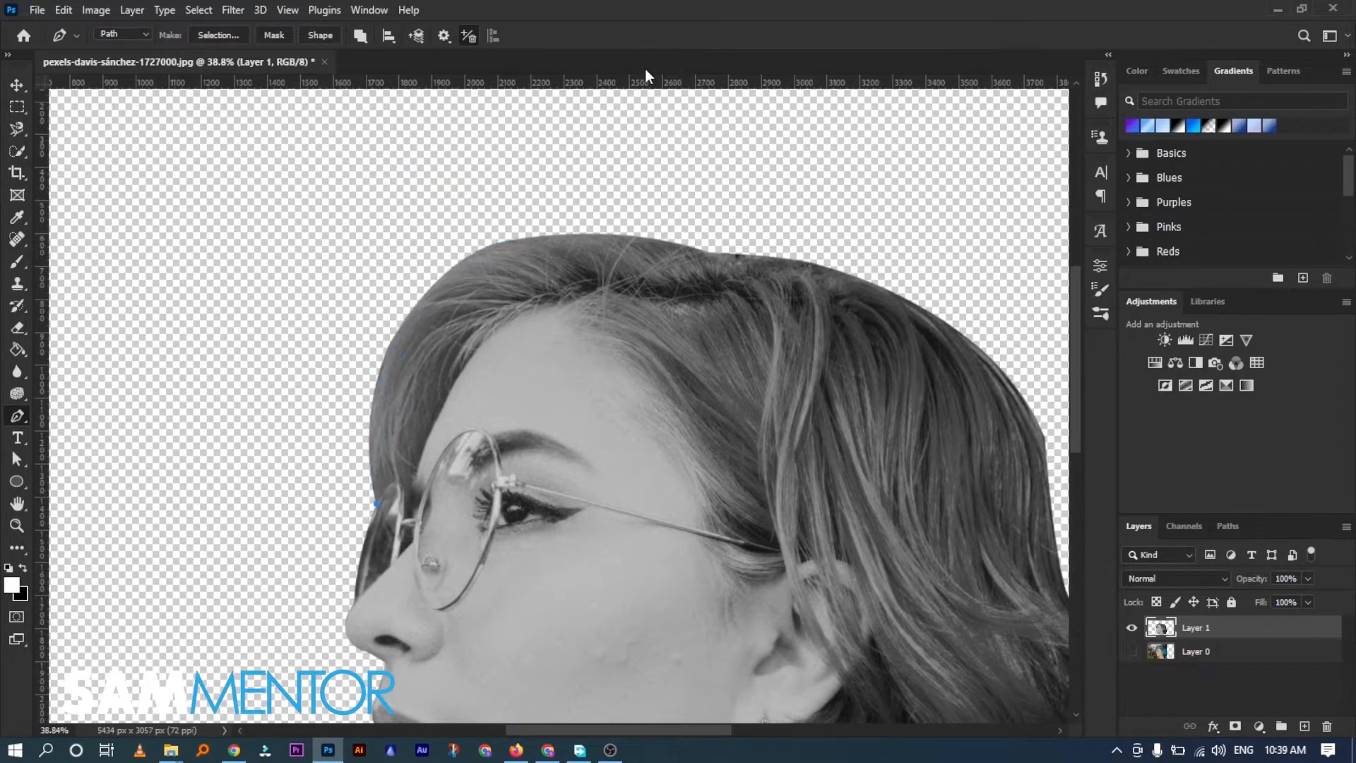
pyautogui.hotkey('ctrl', 'z')
pyautogui.moveTo(738, 538); pyautogui.dragTo(623, 383)
pyautogui.scroll(-3, 624, 383)
pyautogui.scroll(-2, 677, 531)
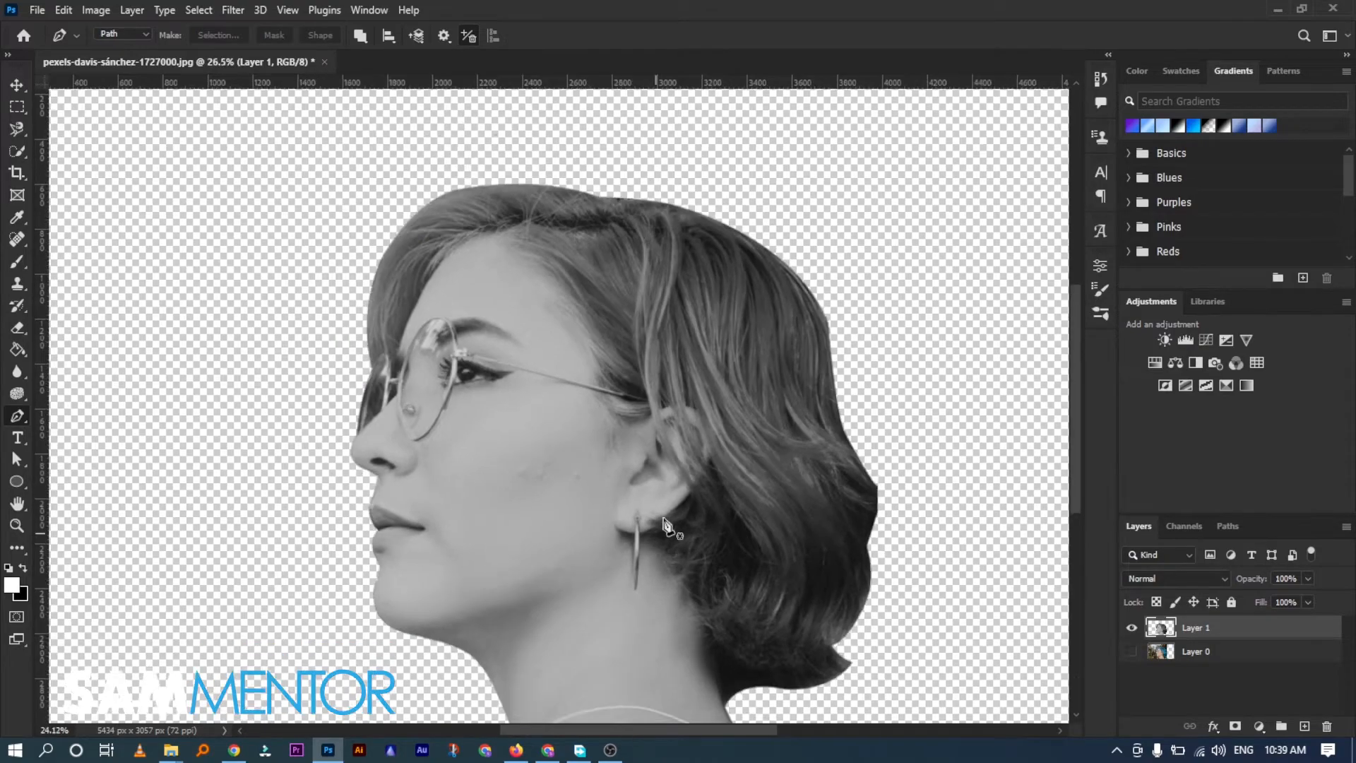
pyautogui.moveTo(692, 481); pyautogui.dragTo(684, 395)
# Open the starry desert landscape photo from New folder (2) as a separate Photoshop document
pyautogui.moveTo(171, 749)
pyautogui.click(92, 671)
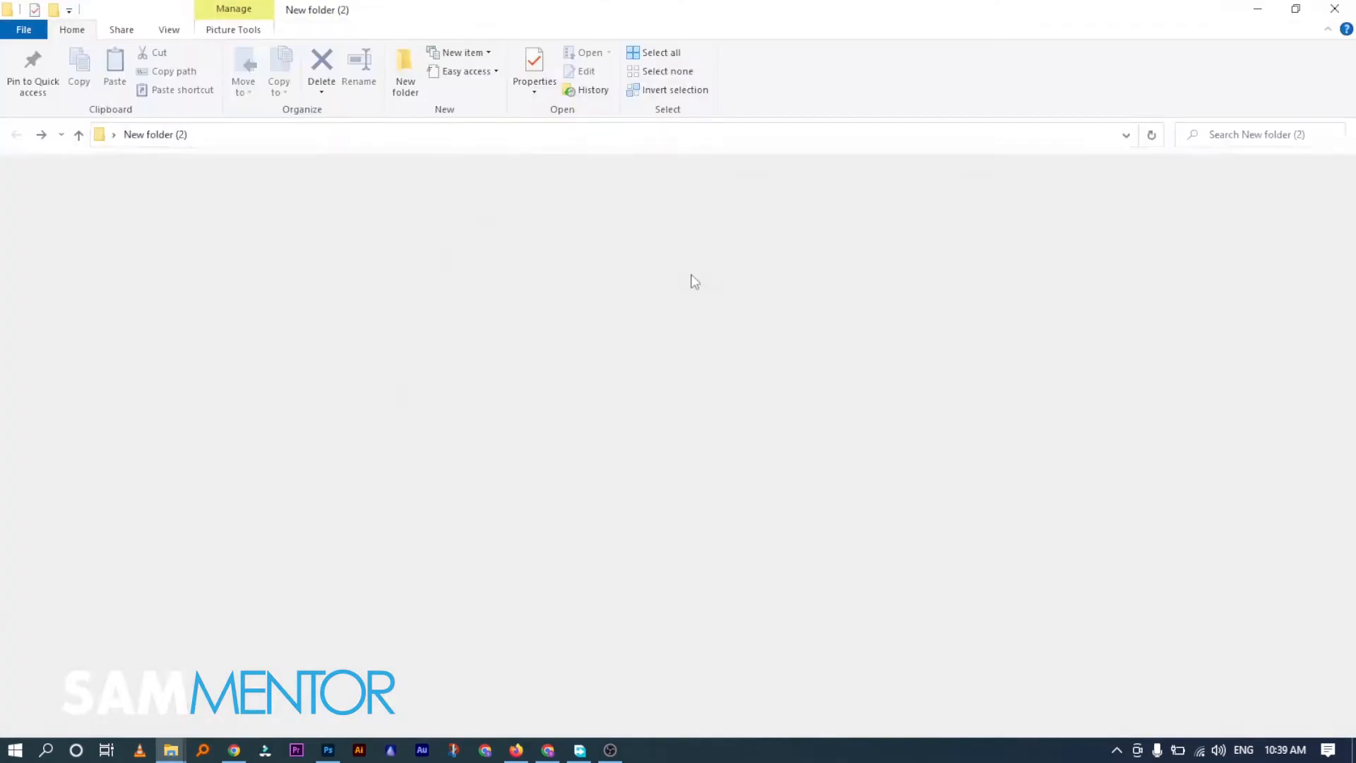
pyautogui.moveTo(465, 468); pyautogui.dragTo(696, 19)
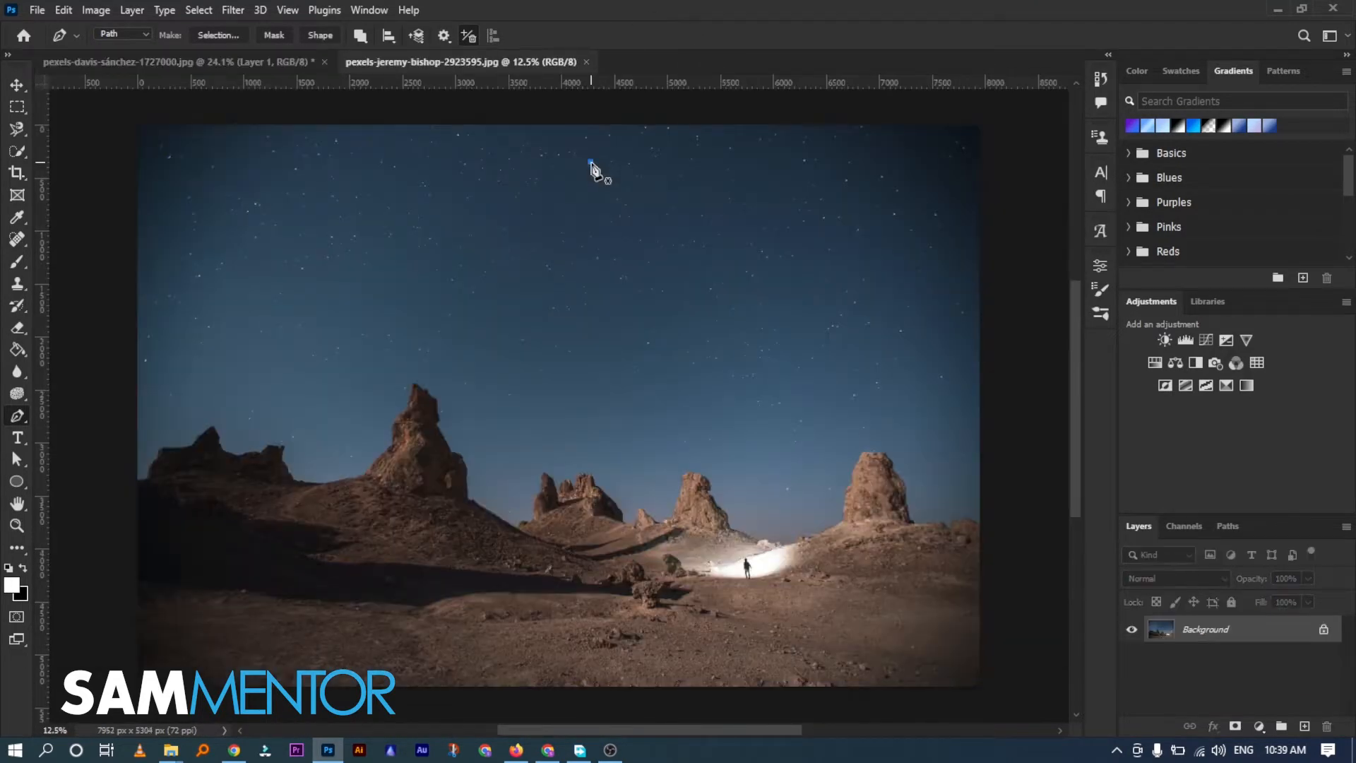
# Move the desert landscape image into the portrait document as a layer above the cut-out
pyautogui.press('v')
pyautogui.moveTo(266, 59); pyautogui.dragTo(561, 243)
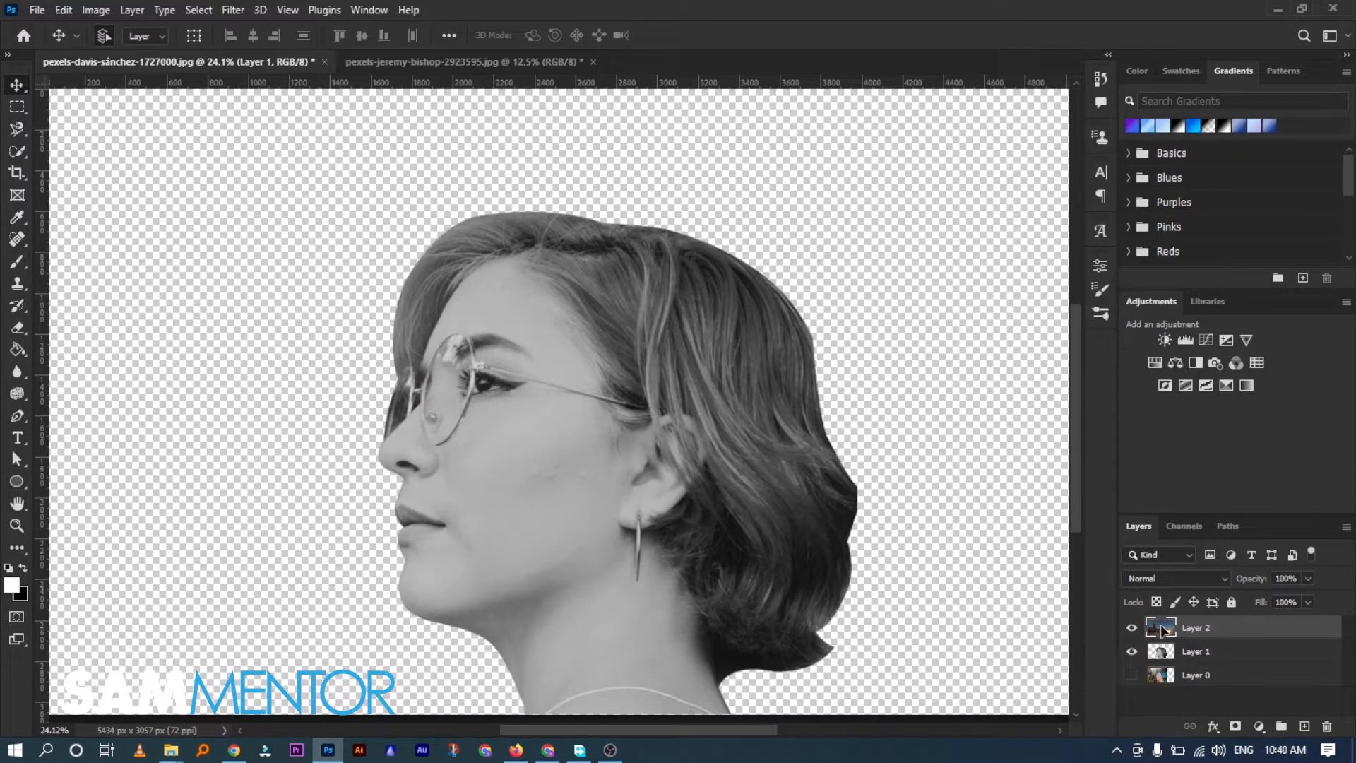
pyautogui.scroll(-3, 614, 297)
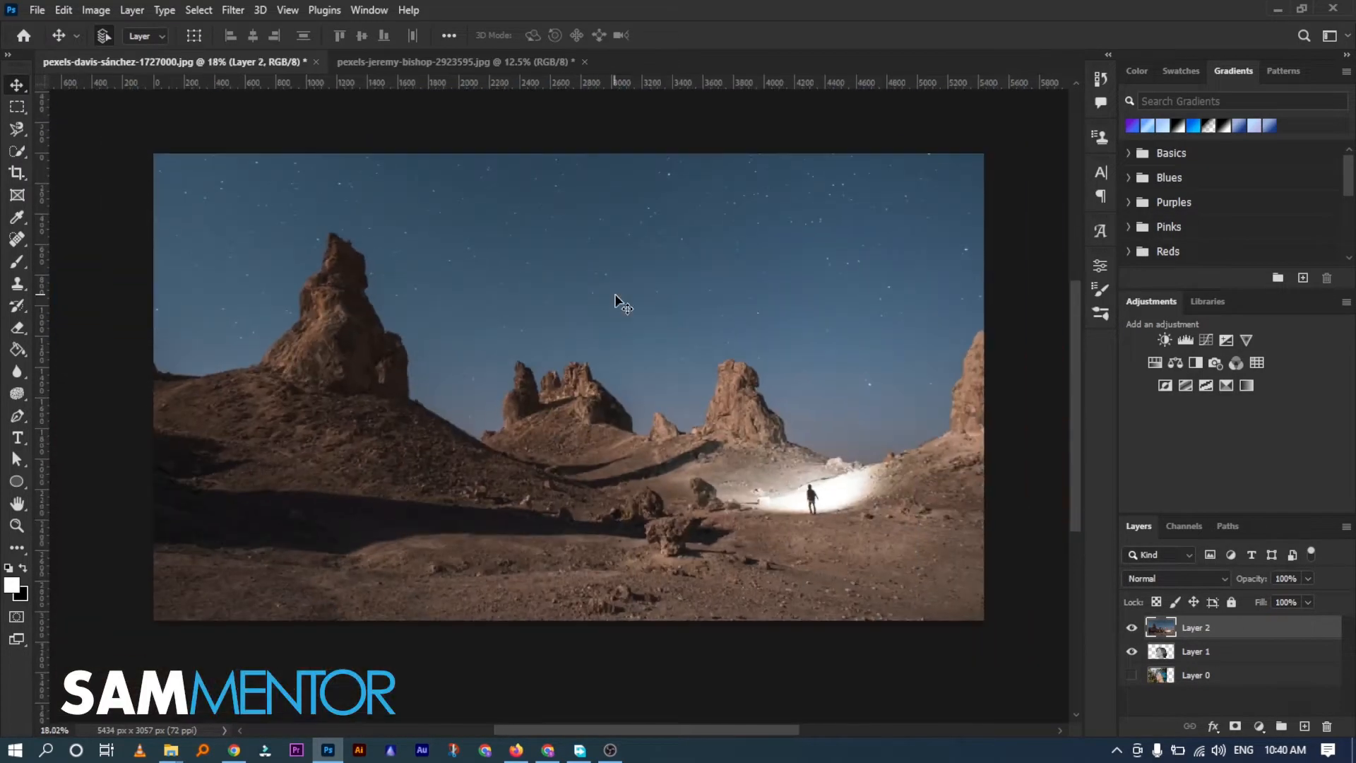
# Scale the desert layer to about 50.21% width and 49.59% height and position it over the woman's head
pyautogui.hotkey('ctrl', 't')
pyautogui.moveTo(919, 182); pyautogui.dragTo(784, 407)
pyautogui.moveTo(985, 129); pyautogui.dragTo(681, 416)
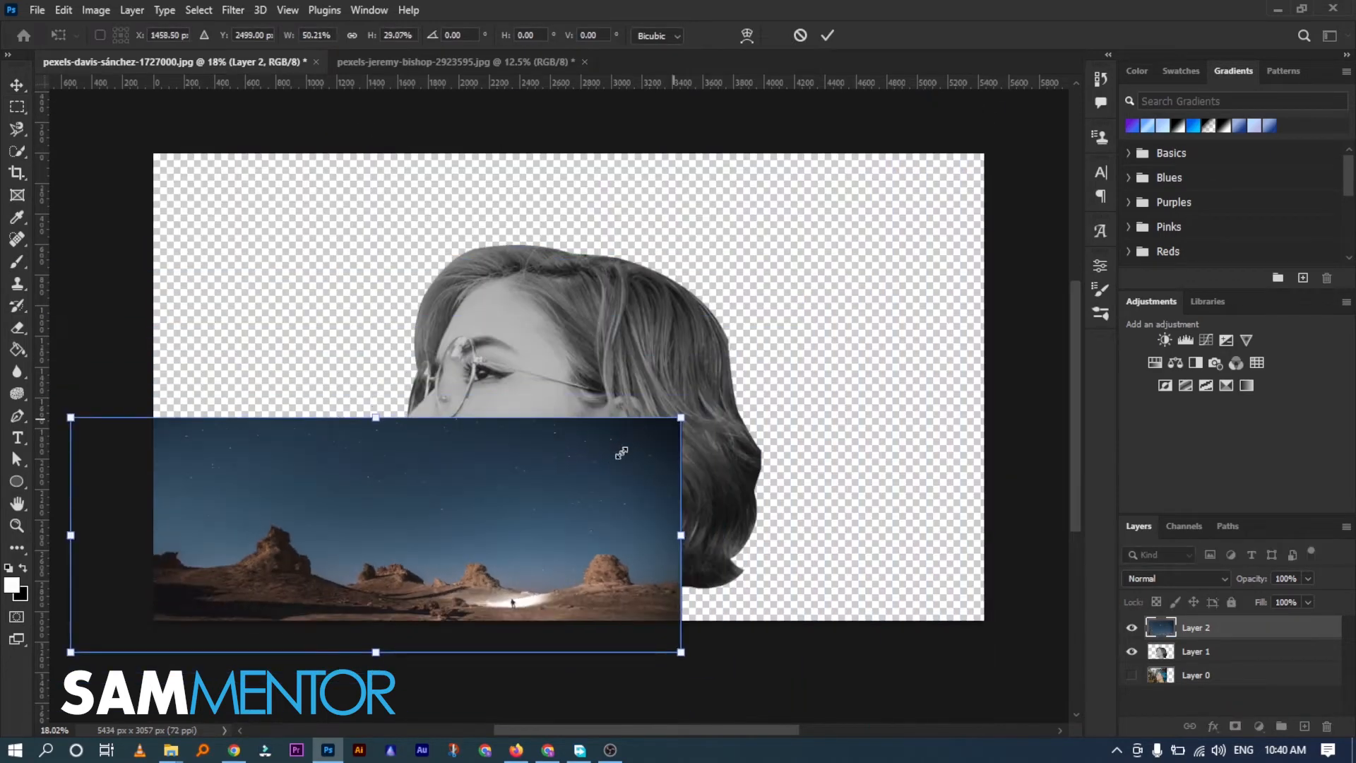
pyautogui.moveTo(519, 435); pyautogui.dragTo(713, 266)
pyautogui.moveTo(568, 244); pyautogui.dragTo(568, 188)
pyautogui.moveTo(631, 349); pyautogui.dragTo(691, 381)
pyautogui.moveTo(640, 222); pyautogui.dragTo(638, 173)
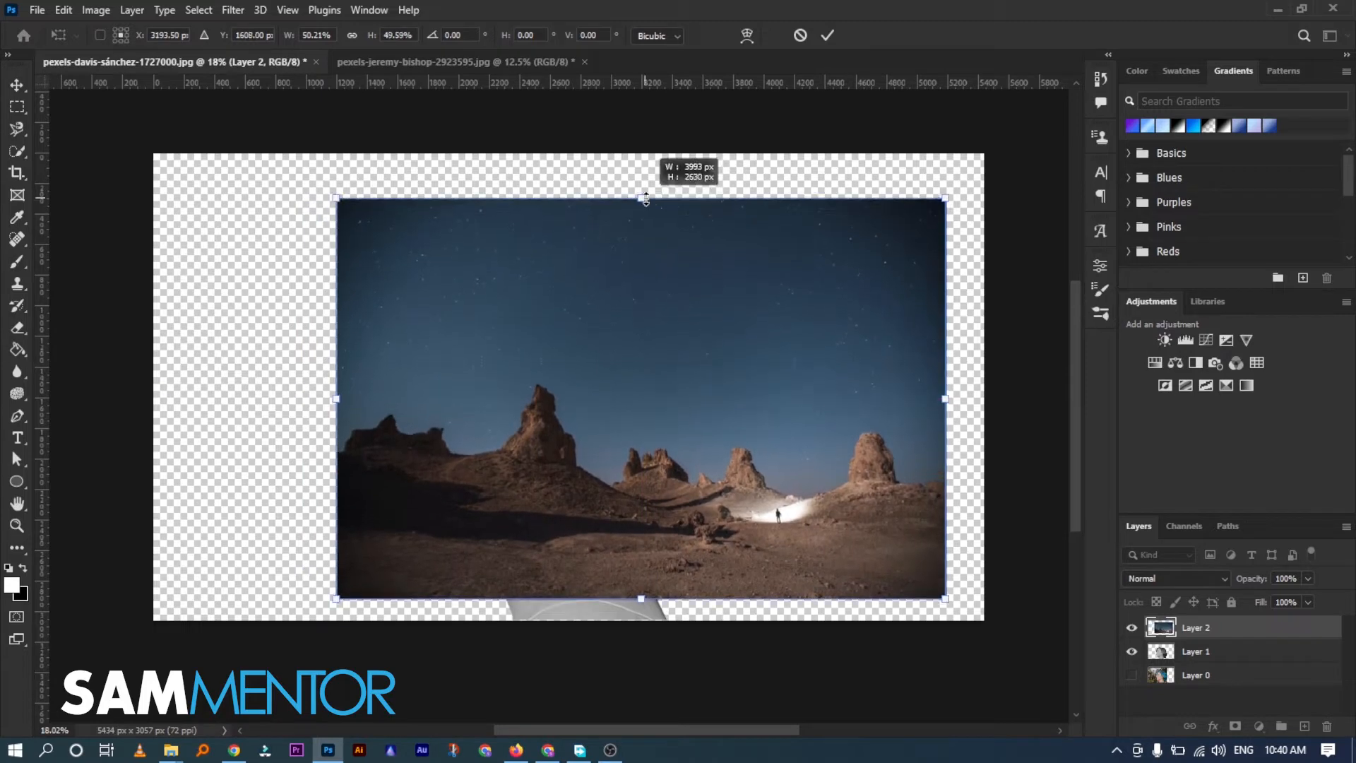
pyautogui.moveTo(689, 348); pyautogui.dragTo(690, 411)
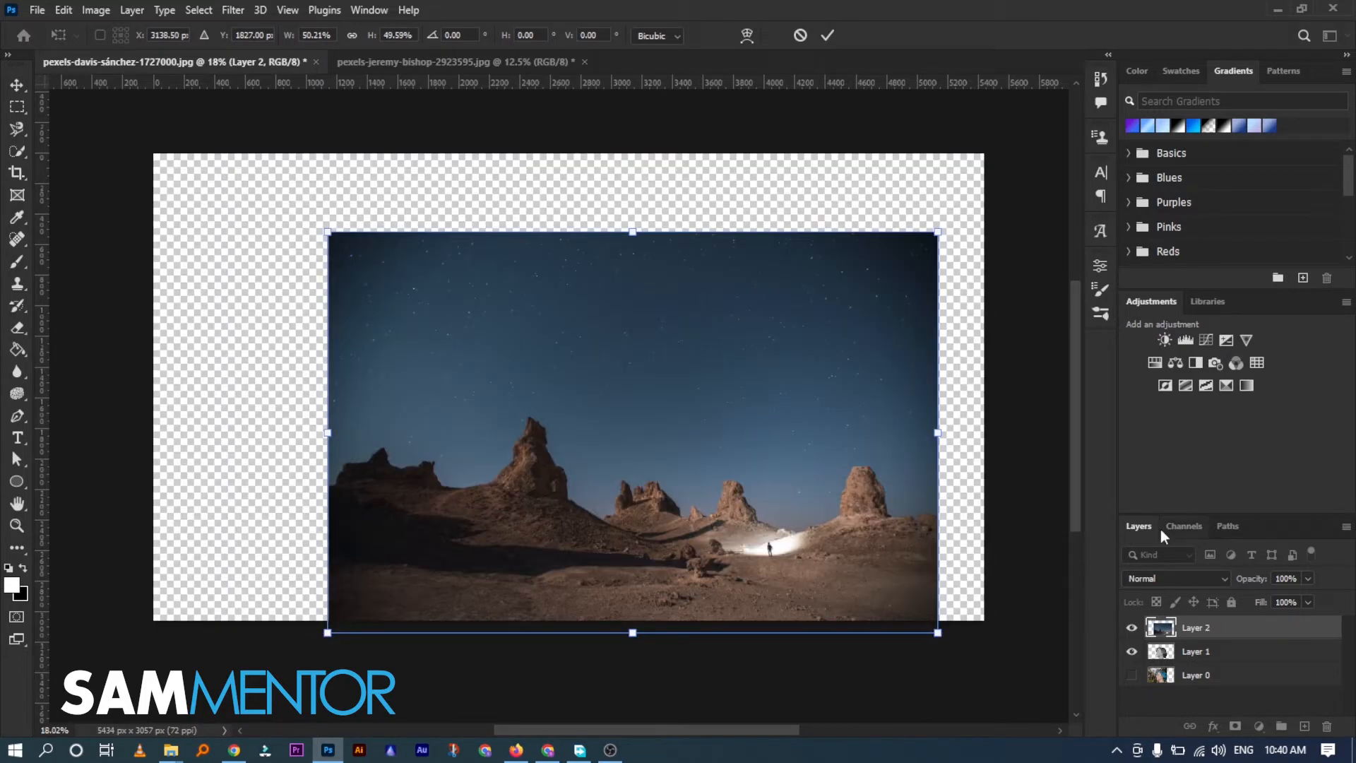
pyautogui.press('Return')
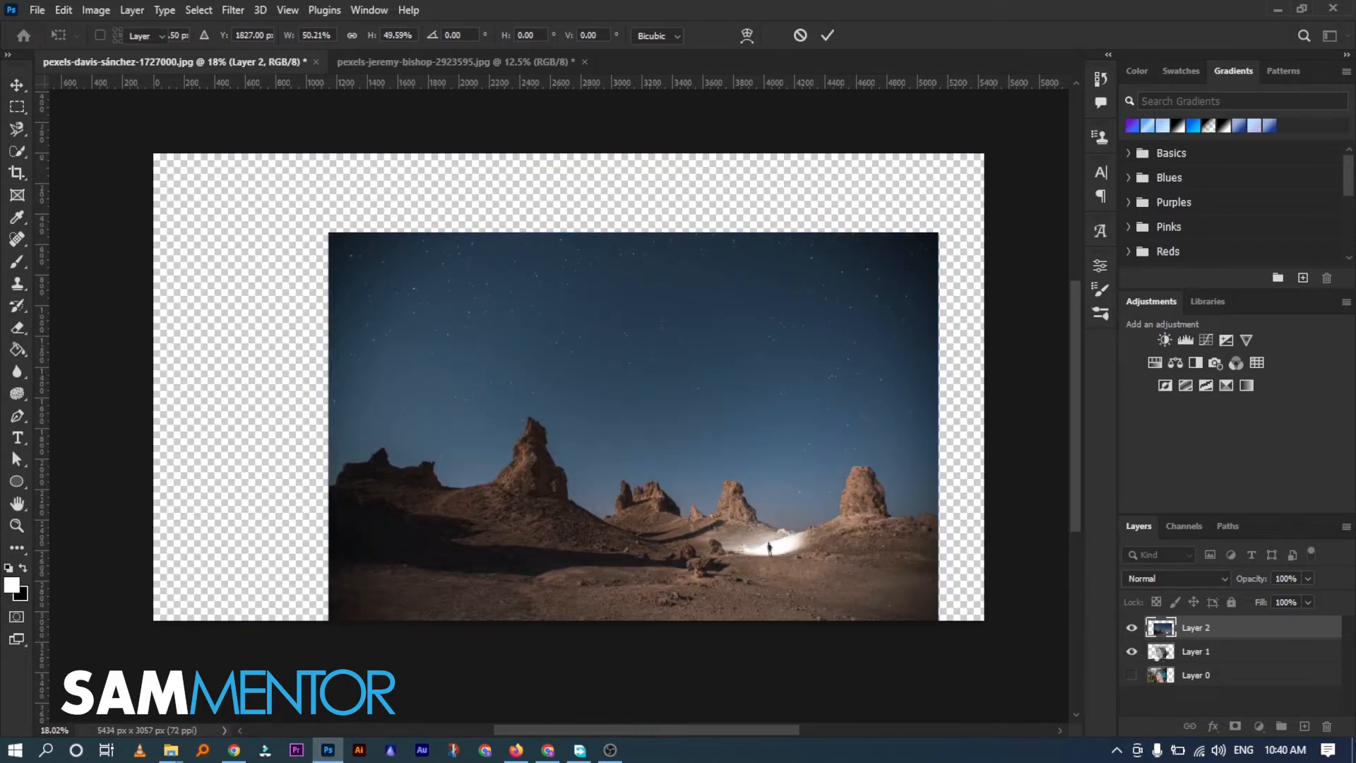
# Load the Layer 1 cut-out as a selection and mask the desert layer to the woman's silhouette
pyautogui.keyDown('ctrl'); pyautogui.click(1161, 651); pyautogui.keyUp('ctrl')
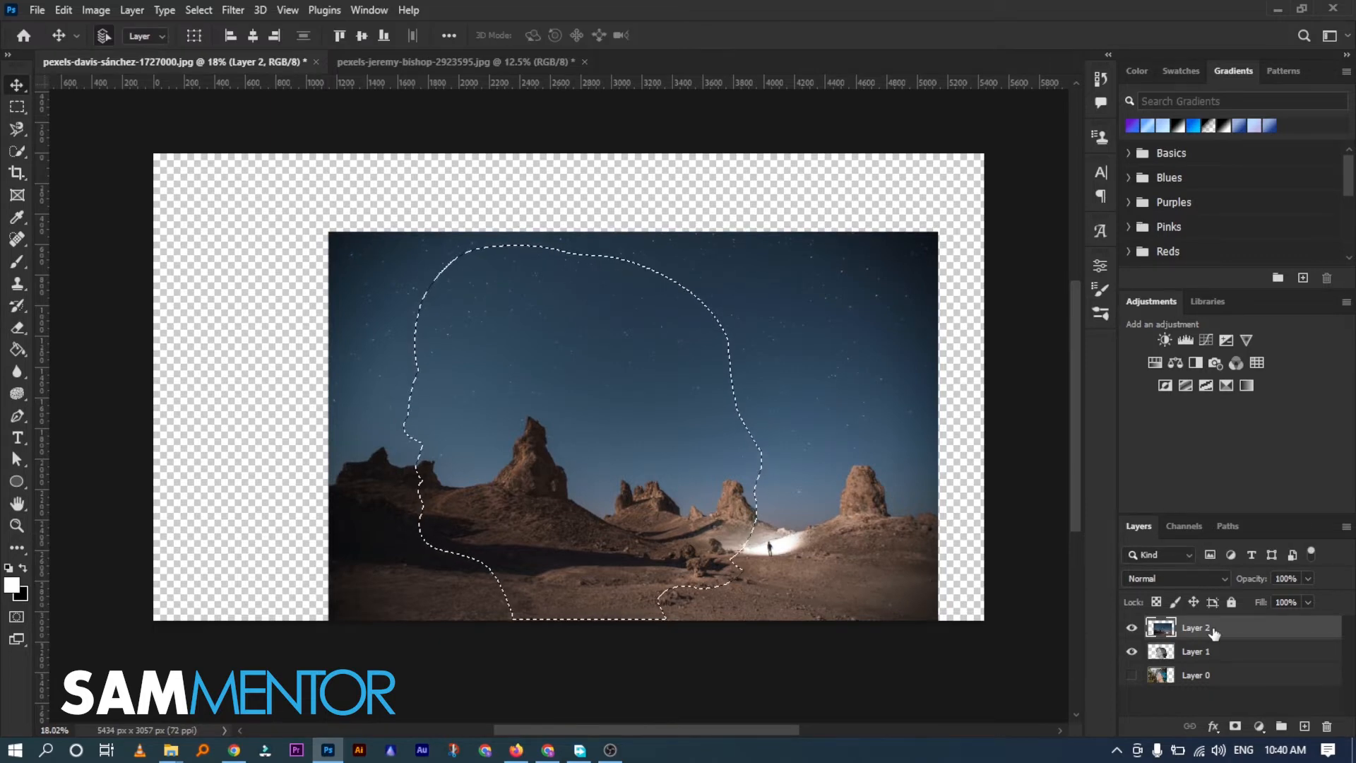
pyautogui.click(1235, 726)
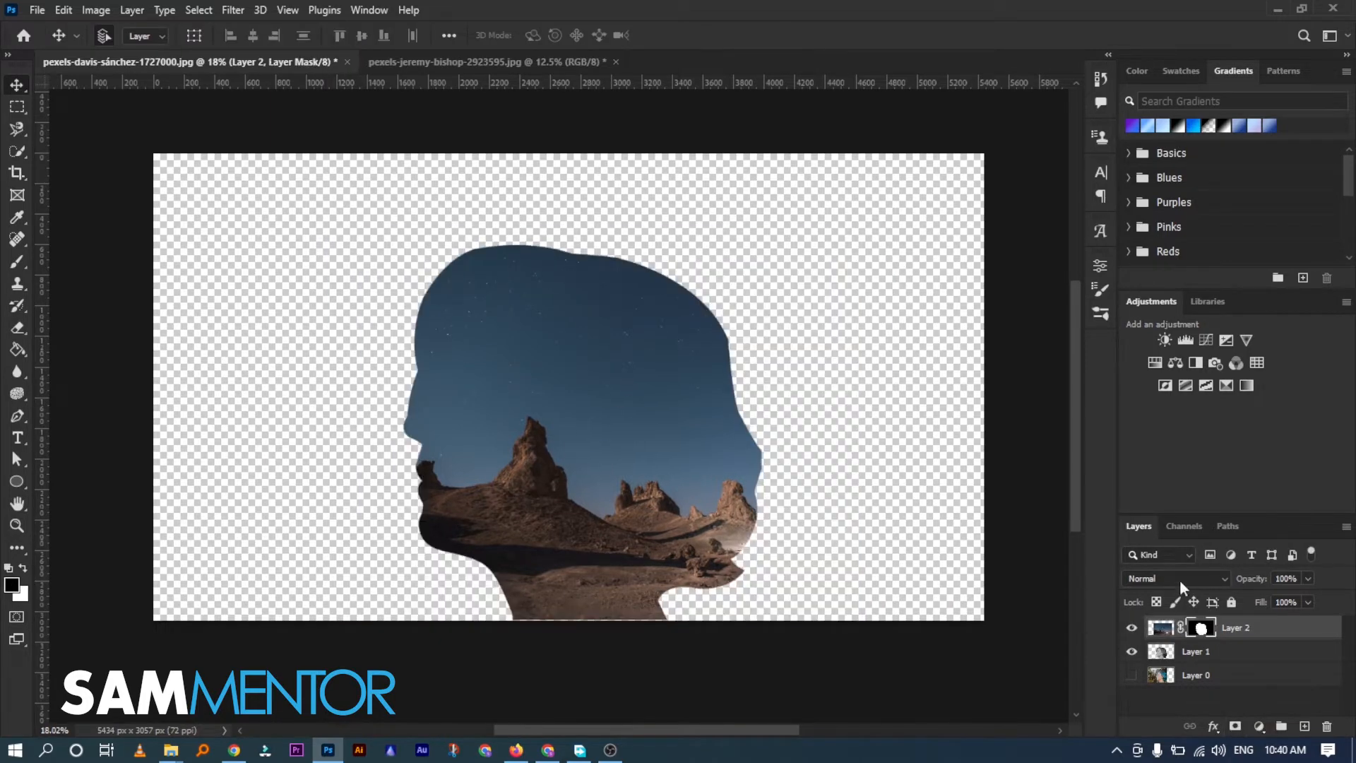
# Duplicate the Layer 1 cut-out above the desert layer and add a white layer mask to the copy
pyautogui.moveTo(1171, 658); pyautogui.dragTo(1184, 624)
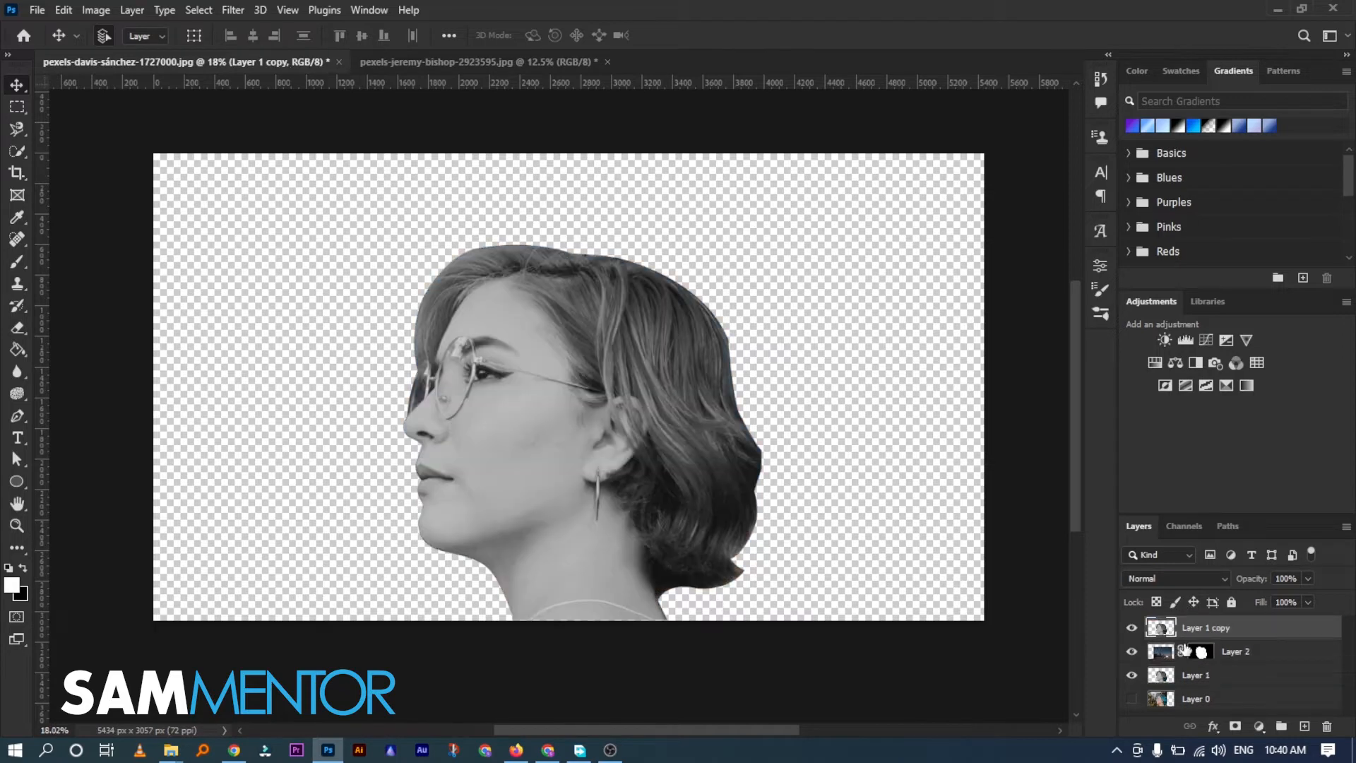
pyautogui.click(1235, 726)
pyautogui.scroll(-1, 558, 346)
pyautogui.click(17, 264)
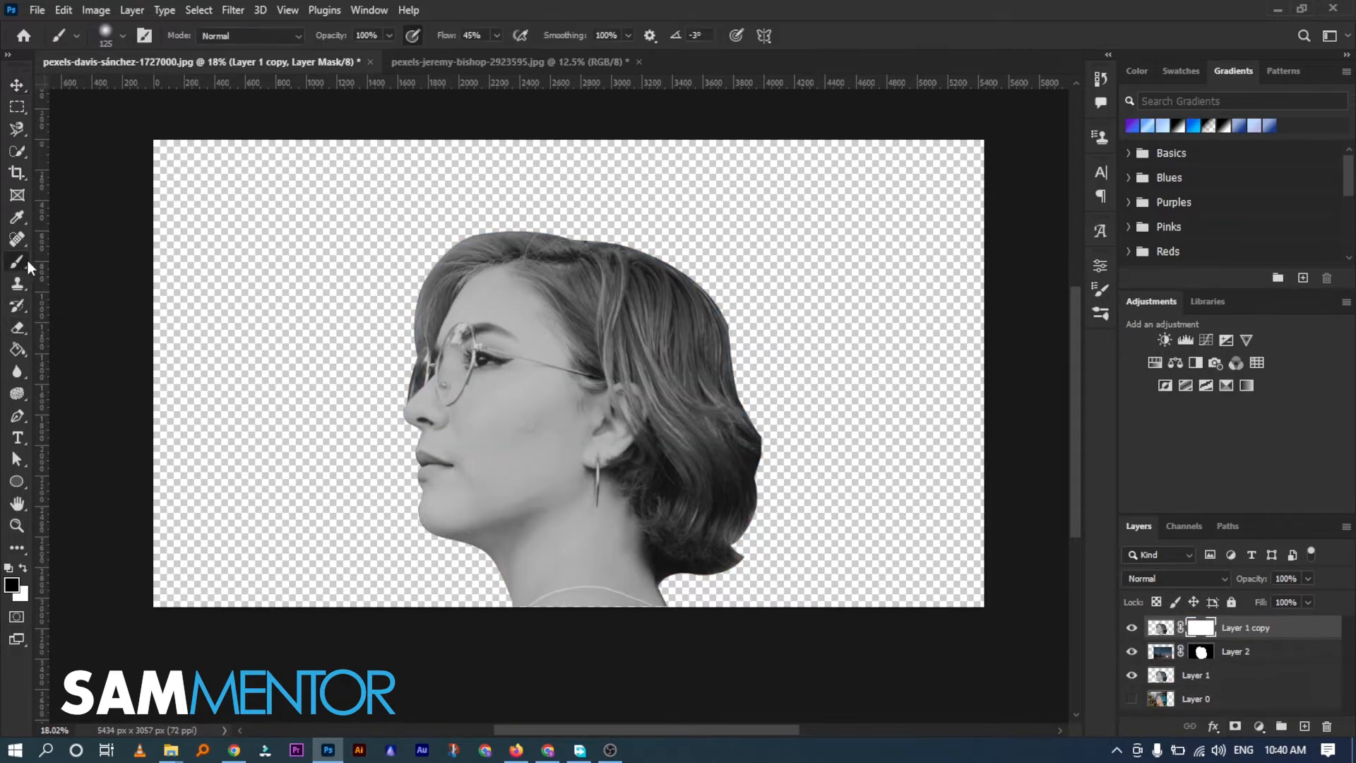
pyautogui.moveTo(463, 391); pyautogui.dragTo(470, 417)
pyautogui.hotkey('ctrl', 'z')
pyautogui.press('x')
pyautogui.scroll(1, 519, 312)
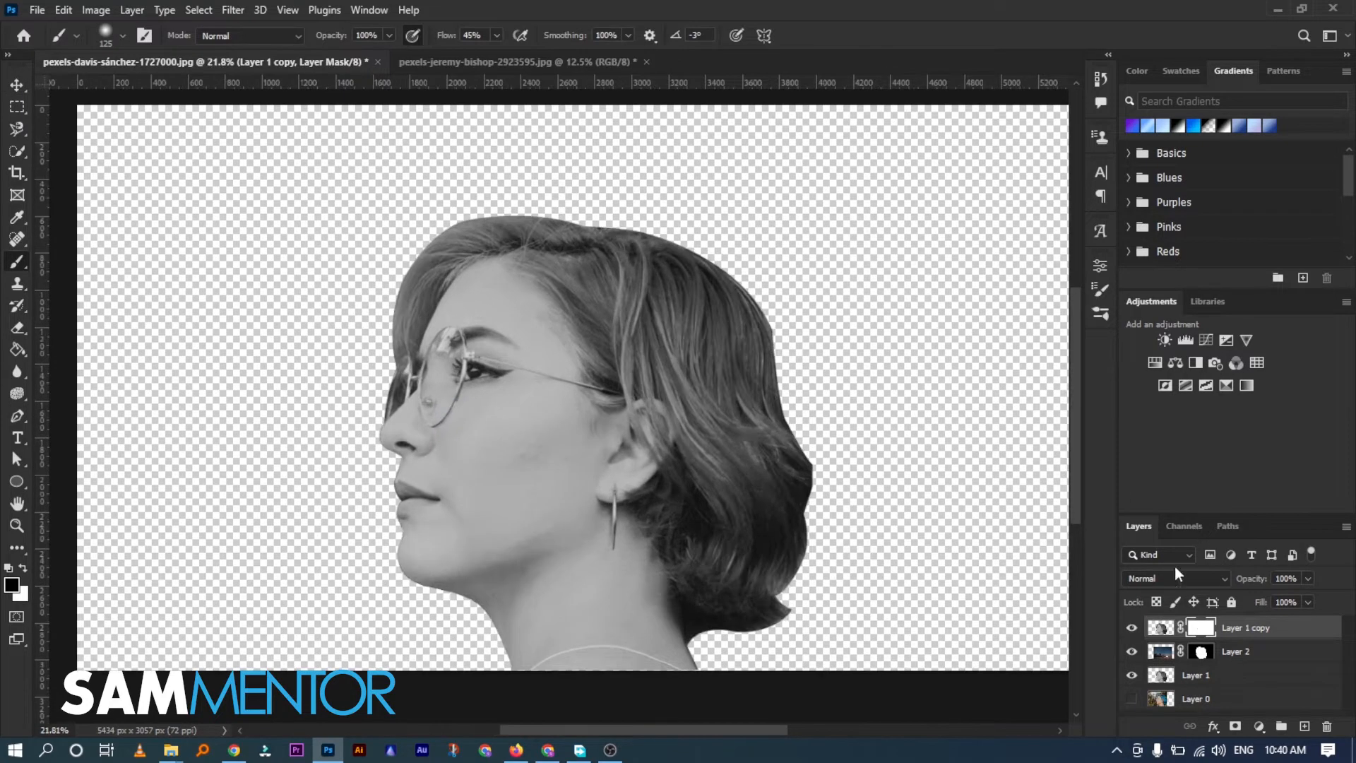
# Examine the desert layer and its silhouette mask on their own, and clear the selection loaded from the mask
pyautogui.click(1155, 656)
pyautogui.click(1134, 627)
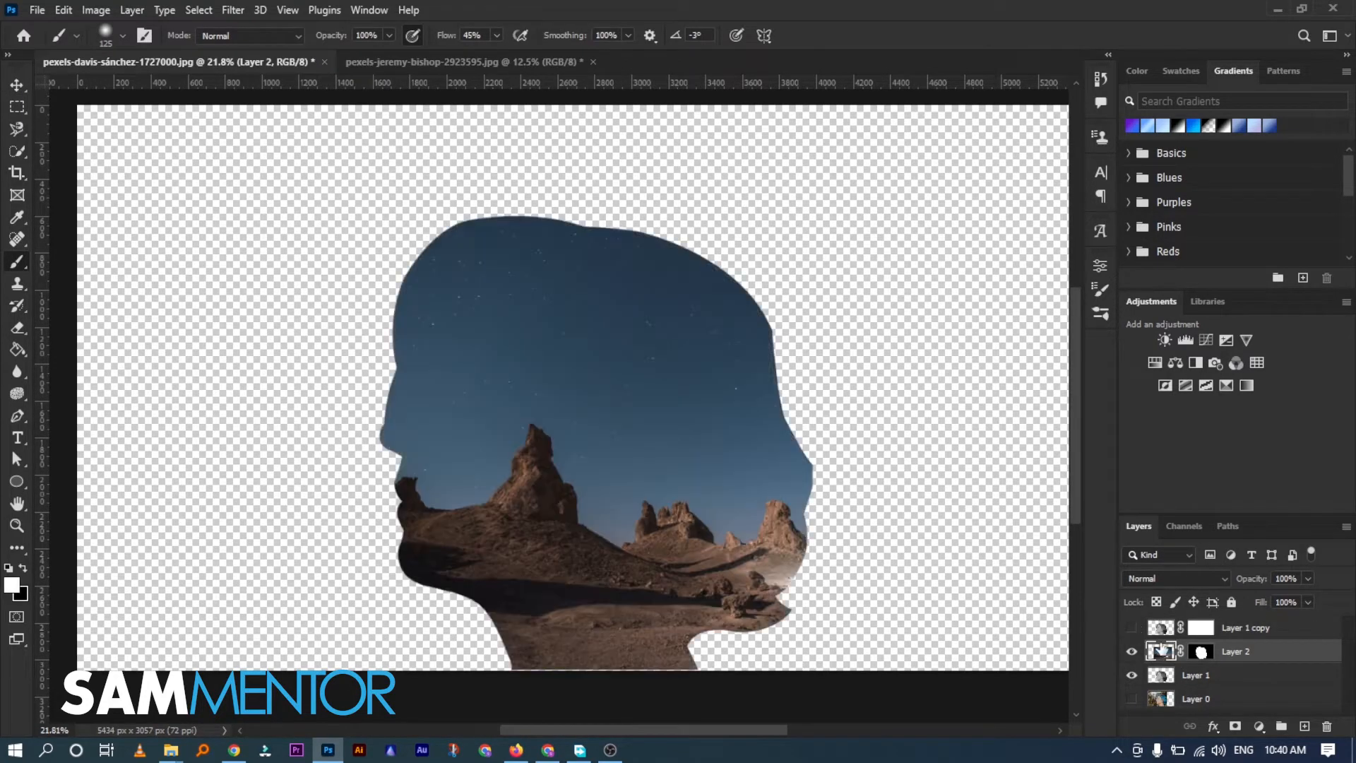
pyautogui.keyDown('alt'); pyautogui.click(1200, 654); pyautogui.keyUp('alt')
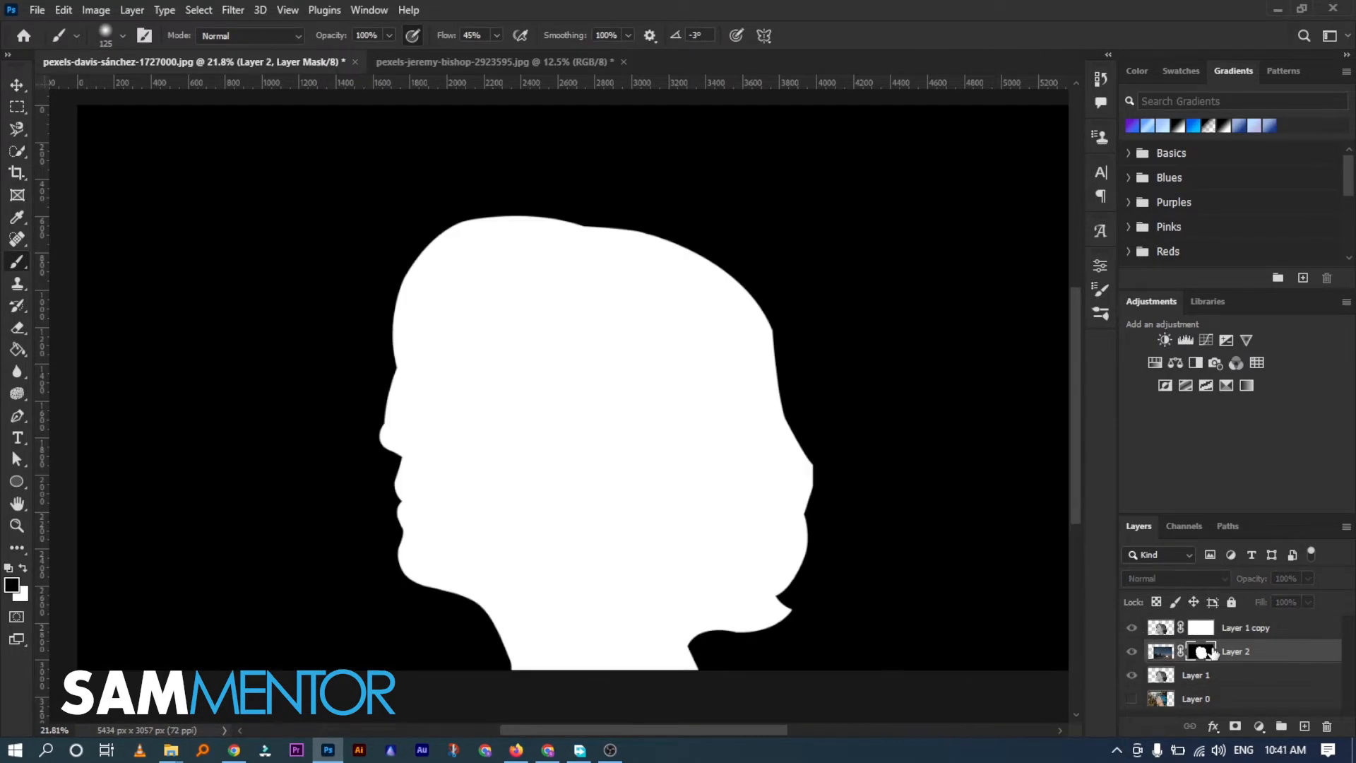
pyautogui.keyDown('ctrl'); pyautogui.click(1204, 651); pyautogui.keyUp('ctrl')
pyautogui.keyDown('alt'); pyautogui.click(1201, 651); pyautogui.keyUp('alt')
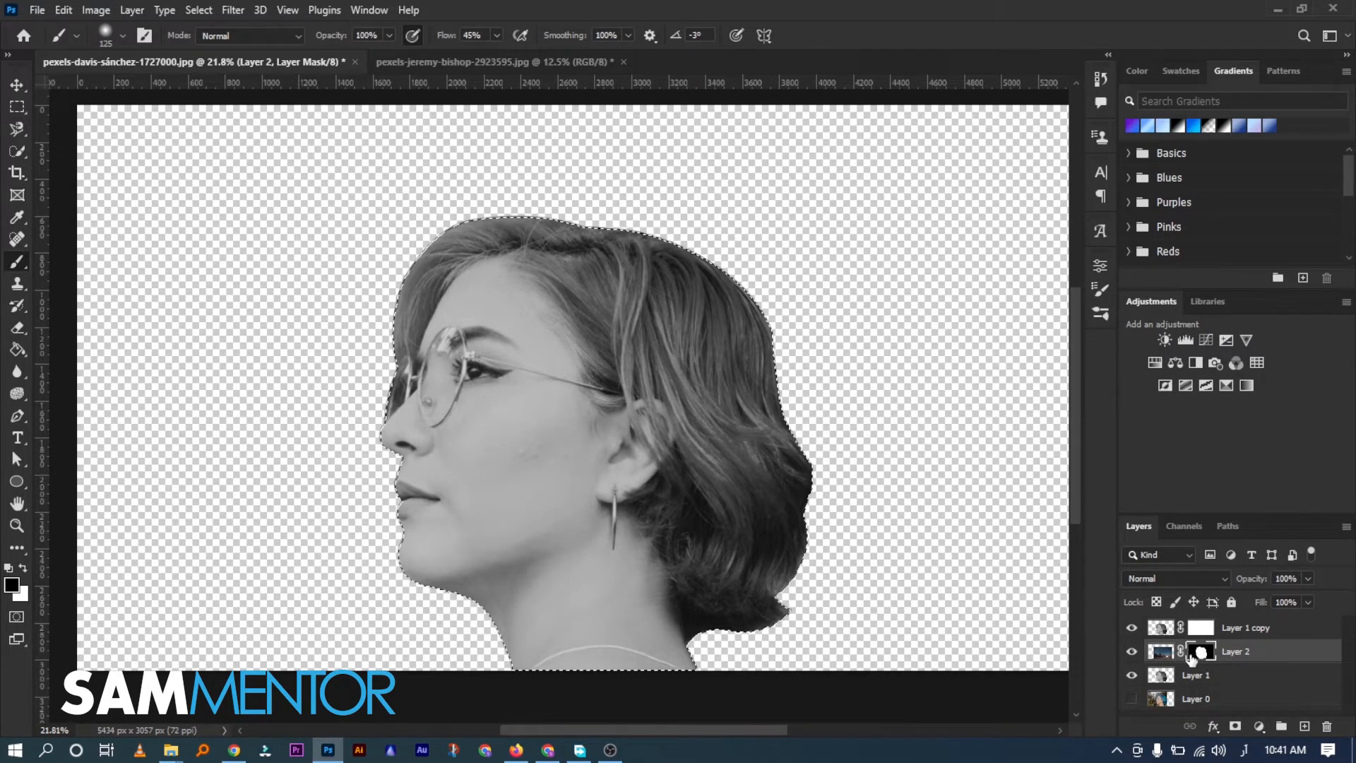
pyautogui.press('v')
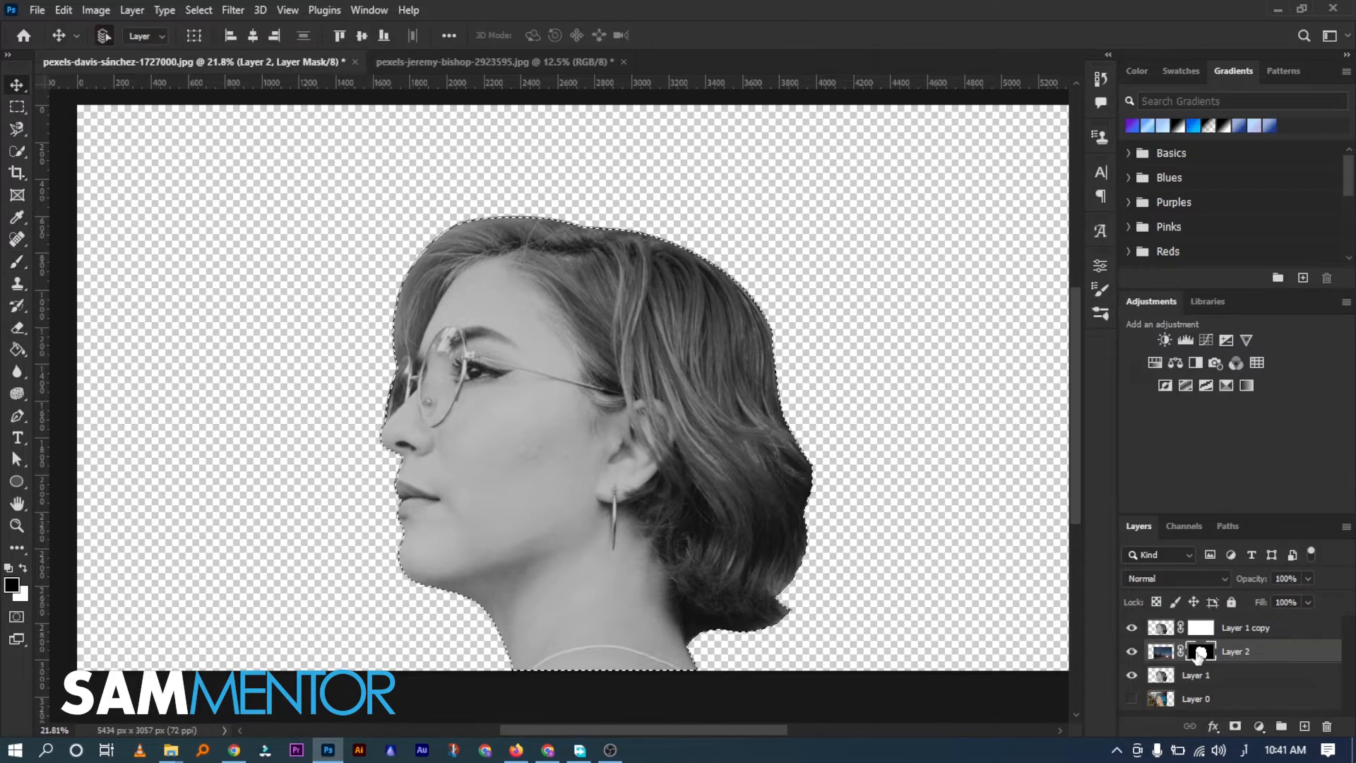
pyautogui.hotkey('ctrl', 'd')
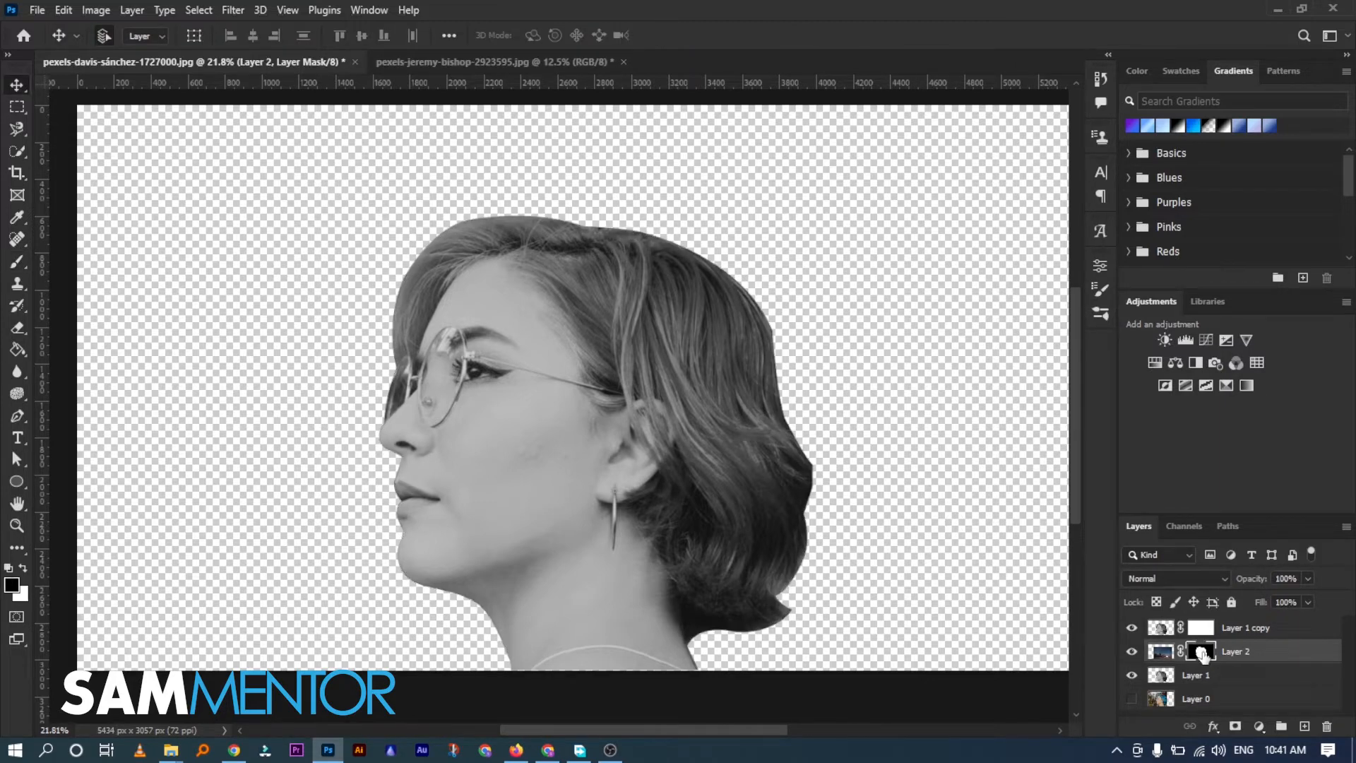
# Unlink the desert image on Layer 2 from its silhouette mask
pyautogui.click(1161, 651)
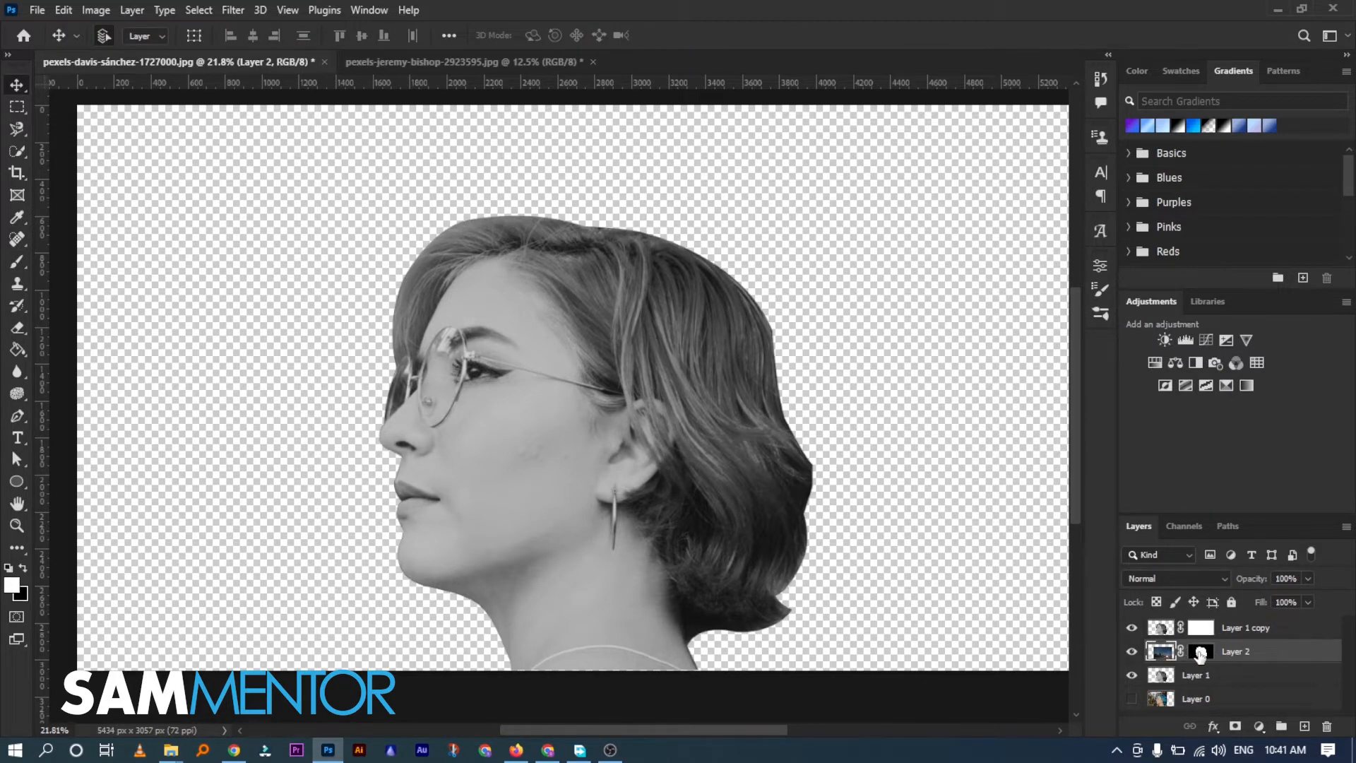
pyautogui.click(1200, 652)
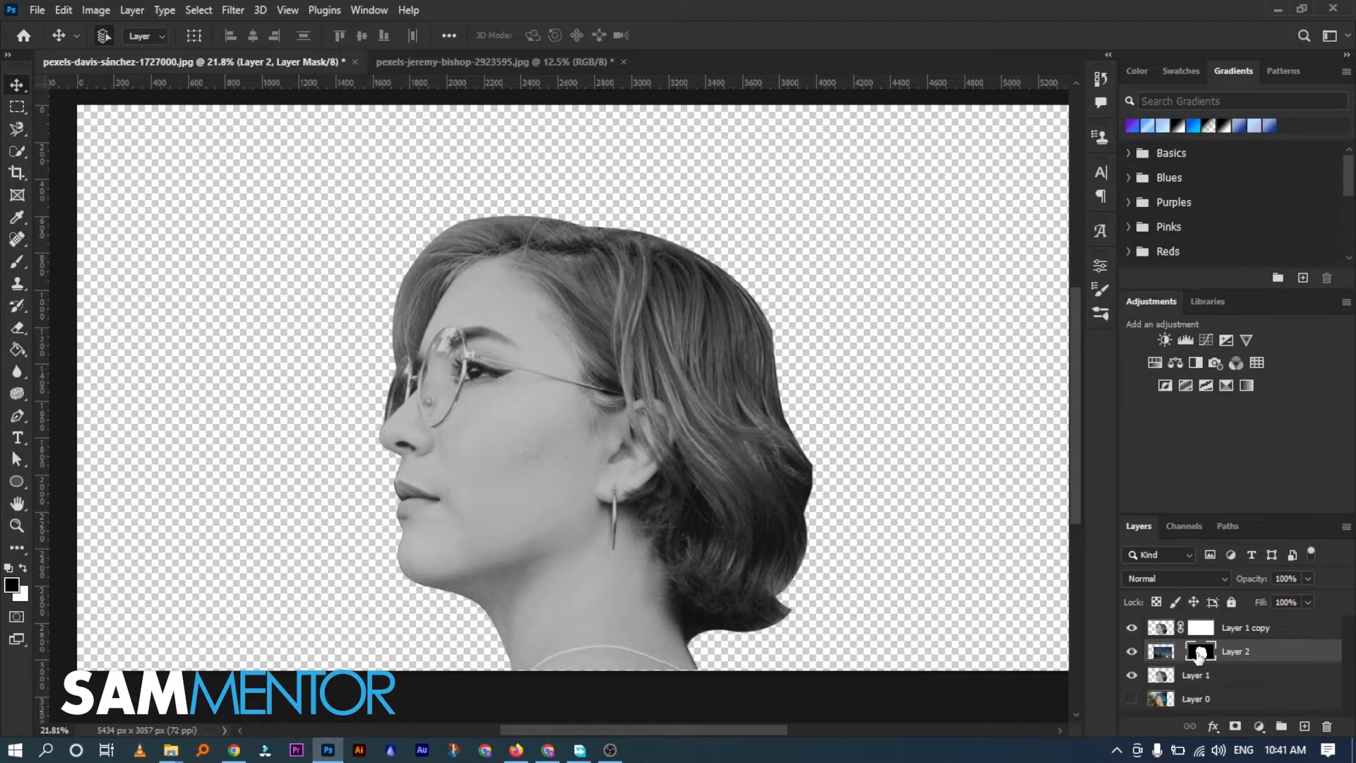
pyautogui.click(1161, 651)
# With Layer 1 copy temporarily hidden, lower the desert layer's opacity to 89% and desaturate its image
pyautogui.click(1132, 627)
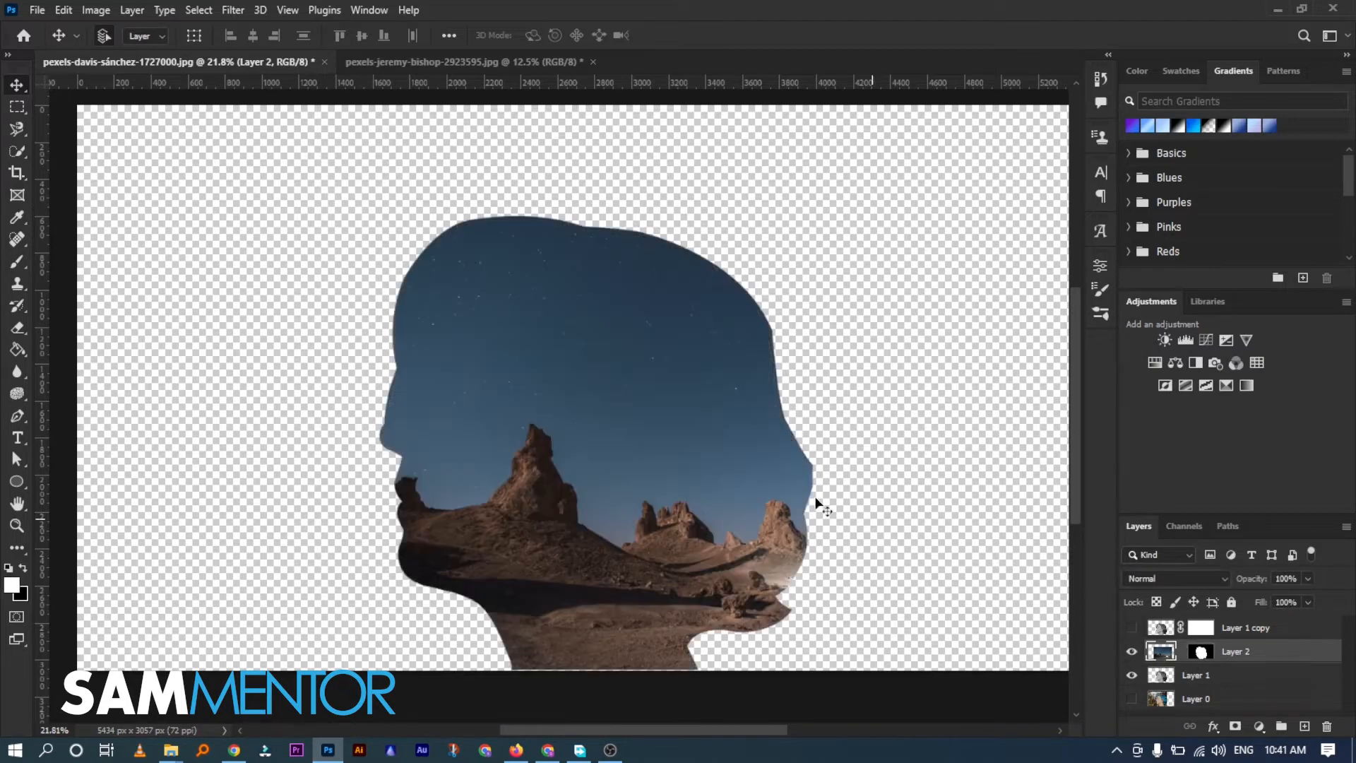
pyautogui.moveTo(1306, 601)
pyautogui.mouseDown()
pyautogui.moveTo(1267, 599)
pyautogui.moveTo(1303, 606)
pyautogui.mouseUp()
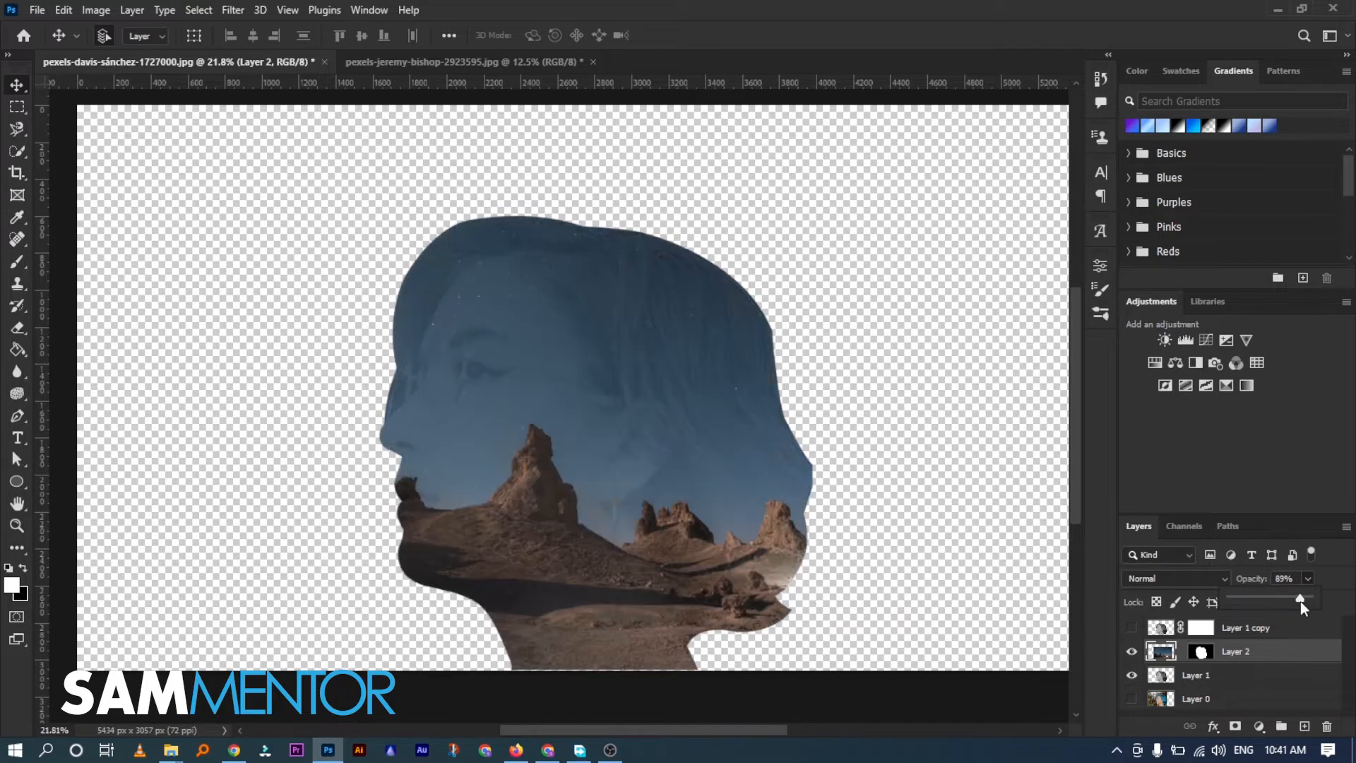
pyautogui.hotkey('ctrl', 'shift', 'u')
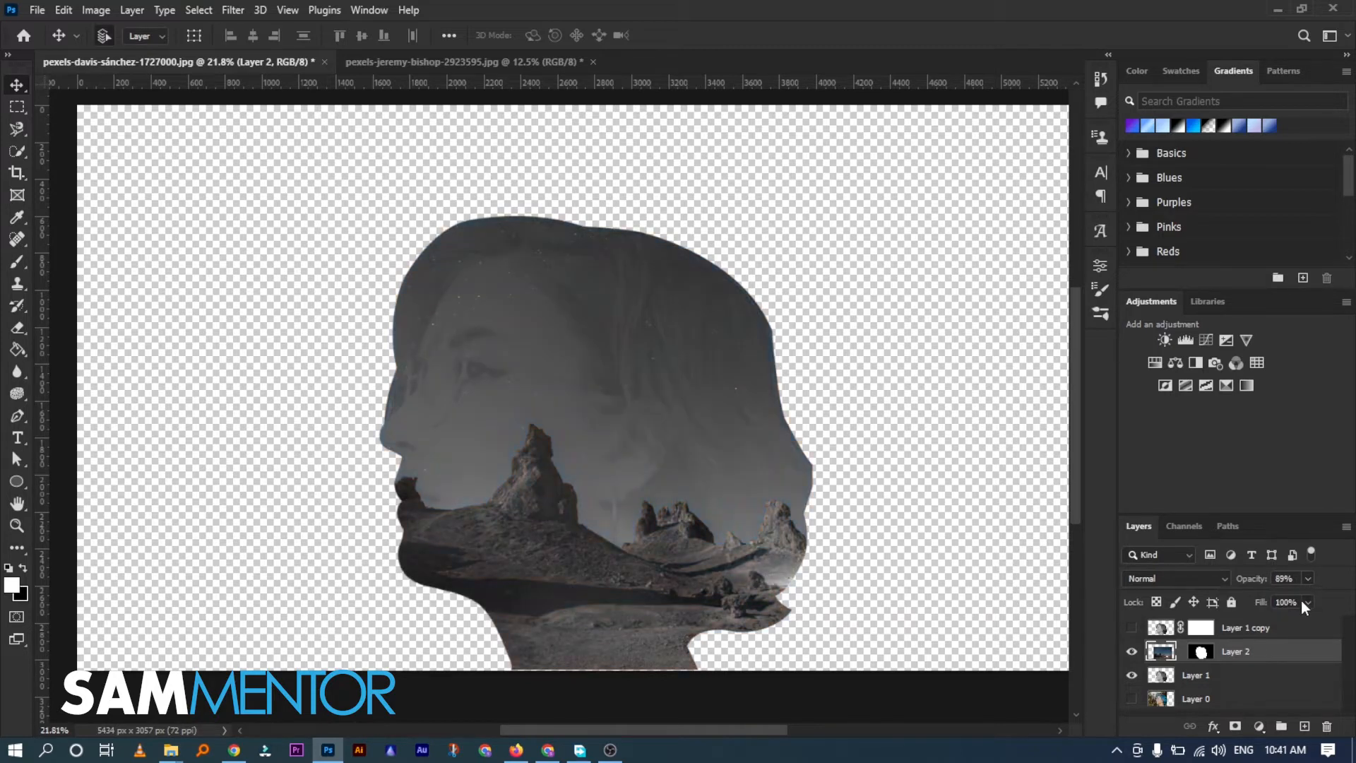
pyautogui.click(1202, 652)
pyautogui.click(1132, 627)
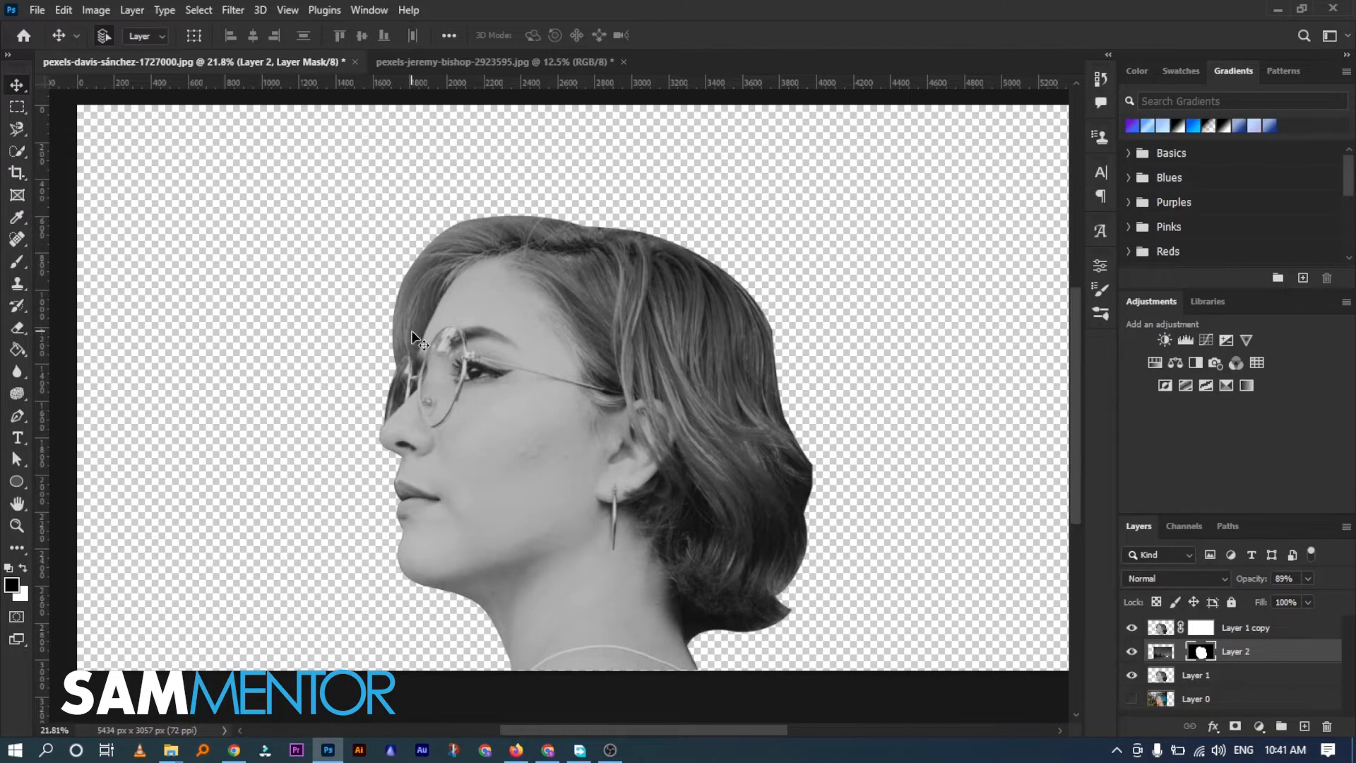
# Paint black on Layer 1 copy's mask with a soft 125 px brush over the lower hair behind the neck
pyautogui.press('b')
pyautogui.scroll(3, 484, 287)
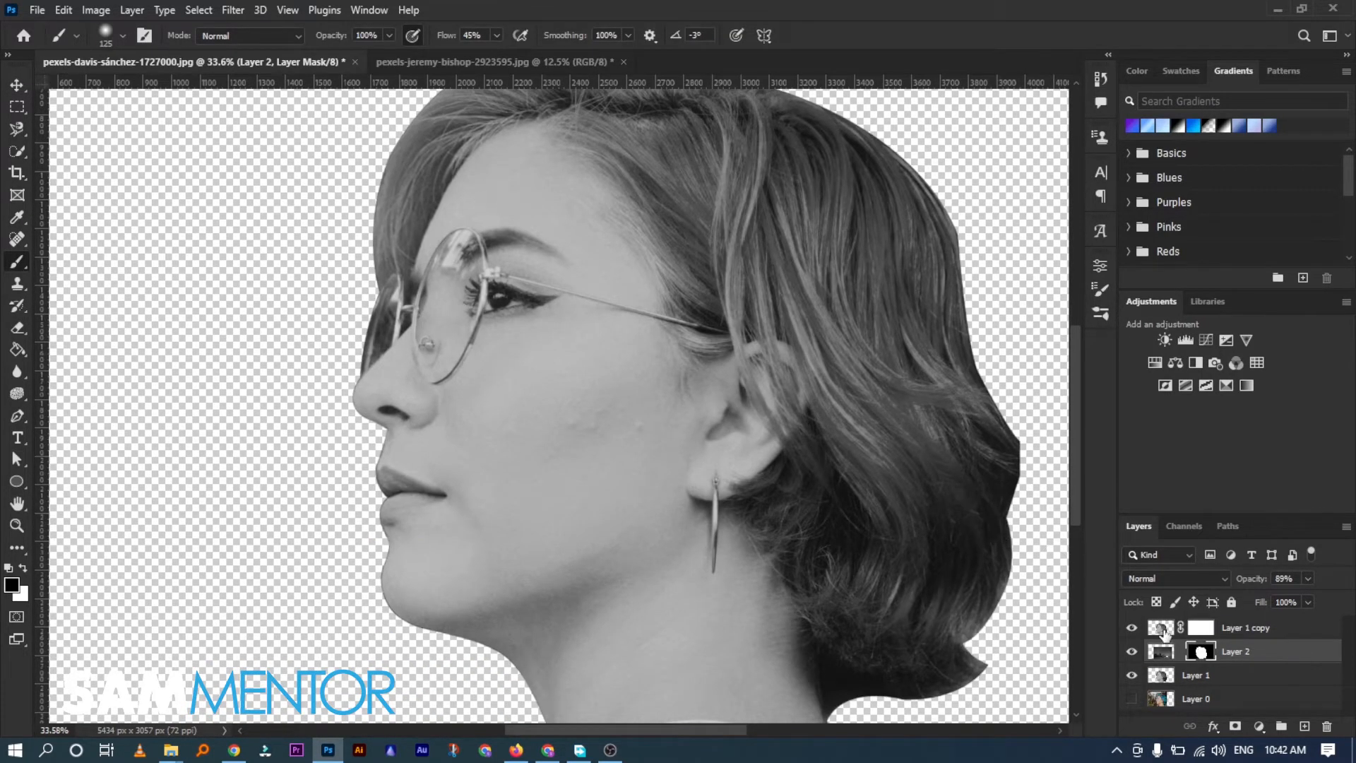
pyautogui.click(1164, 630)
pyautogui.click(1205, 655)
pyautogui.click(1163, 629)
pyautogui.hscroll(5, 639, 641)
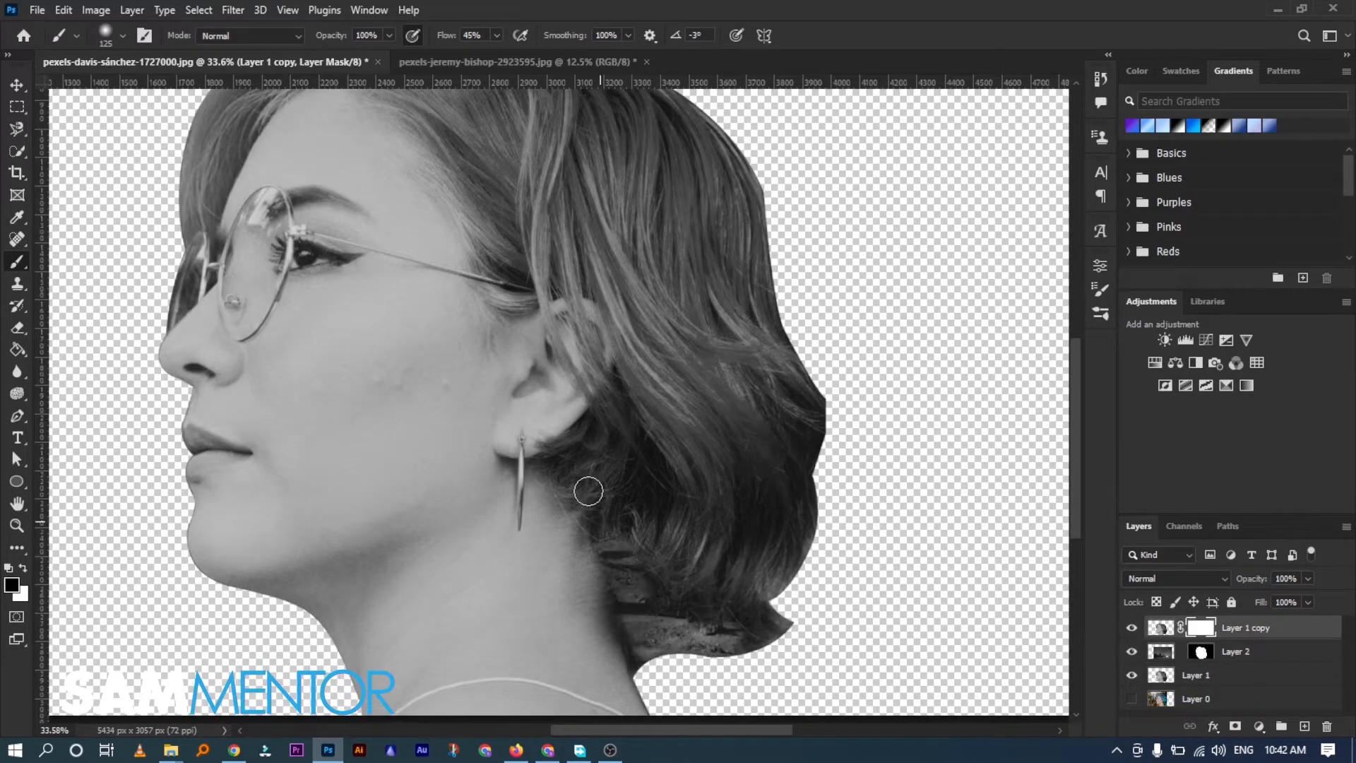
pyautogui.moveTo(588, 491)
pyautogui.mouseDown()
pyautogui.moveTo(618, 626)
pyautogui.moveTo(645, 659)
pyautogui.moveTo(768, 627)
pyautogui.moveTo(807, 493)
pyautogui.moveTo(809, 403)
pyautogui.moveTo(769, 447)
pyautogui.moveTo(803, 425)
pyautogui.moveTo(817, 377)
pyautogui.moveTo(735, 154)
pyautogui.moveTo(679, 97)
pyautogui.moveTo(683, 263)
pyautogui.moveTo(713, 385)
pyautogui.moveTo(724, 262)
pyautogui.moveTo(729, 394)
pyautogui.moveTo(704, 529)
pyautogui.moveTo(707, 481)
pyautogui.moveTo(658, 455)
pyautogui.moveTo(641, 471)
pyautogui.moveTo(725, 604)
pyautogui.moveTo(734, 668)
pyautogui.moveTo(686, 603)
pyautogui.moveTo(795, 361)
pyautogui.mouseUp()
# Enlarge the brush to 500 px and mask out the back hair, ear and rear of the neck on Layer 1 copy
pyautogui.press(']')
pyautogui.press(']')
pyautogui.press(']')
pyautogui.press(']')
pyautogui.press(']')
pyautogui.press(']')
pyautogui.scroll(3, 734, 255)
pyautogui.moveTo(695, 212)
pyautogui.mouseDown()
pyautogui.moveTo(668, 287)
pyautogui.moveTo(506, 162)
pyautogui.moveTo(635, 303)
pyautogui.moveTo(614, 309)
pyautogui.moveTo(554, 500)
pyautogui.moveTo(639, 653)
pyautogui.moveTo(618, 681)
pyautogui.moveTo(564, 660)
pyautogui.mouseUp()
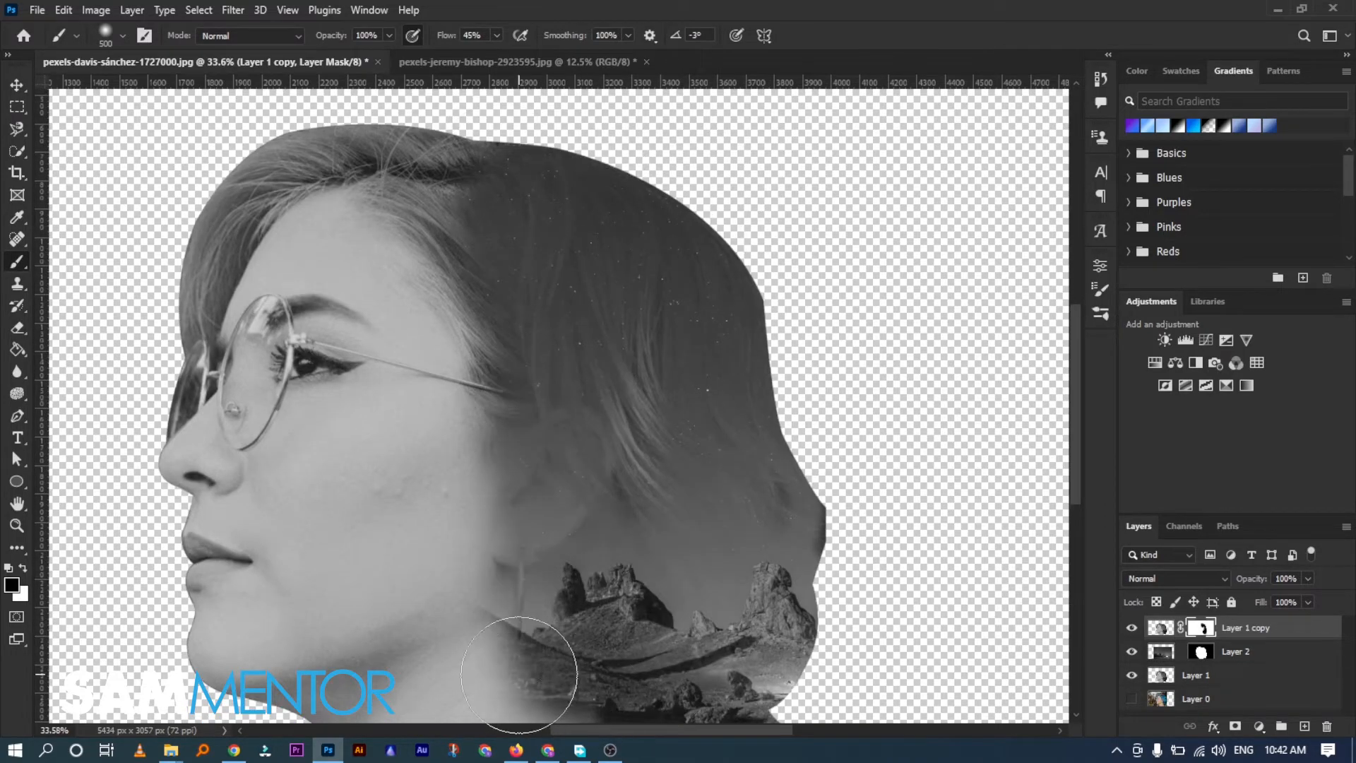
pyautogui.scroll(-3, 573, 505)
pyautogui.moveTo(573, 506); pyautogui.dragTo(605, 690)
pyautogui.scroll(2, 708, 447)
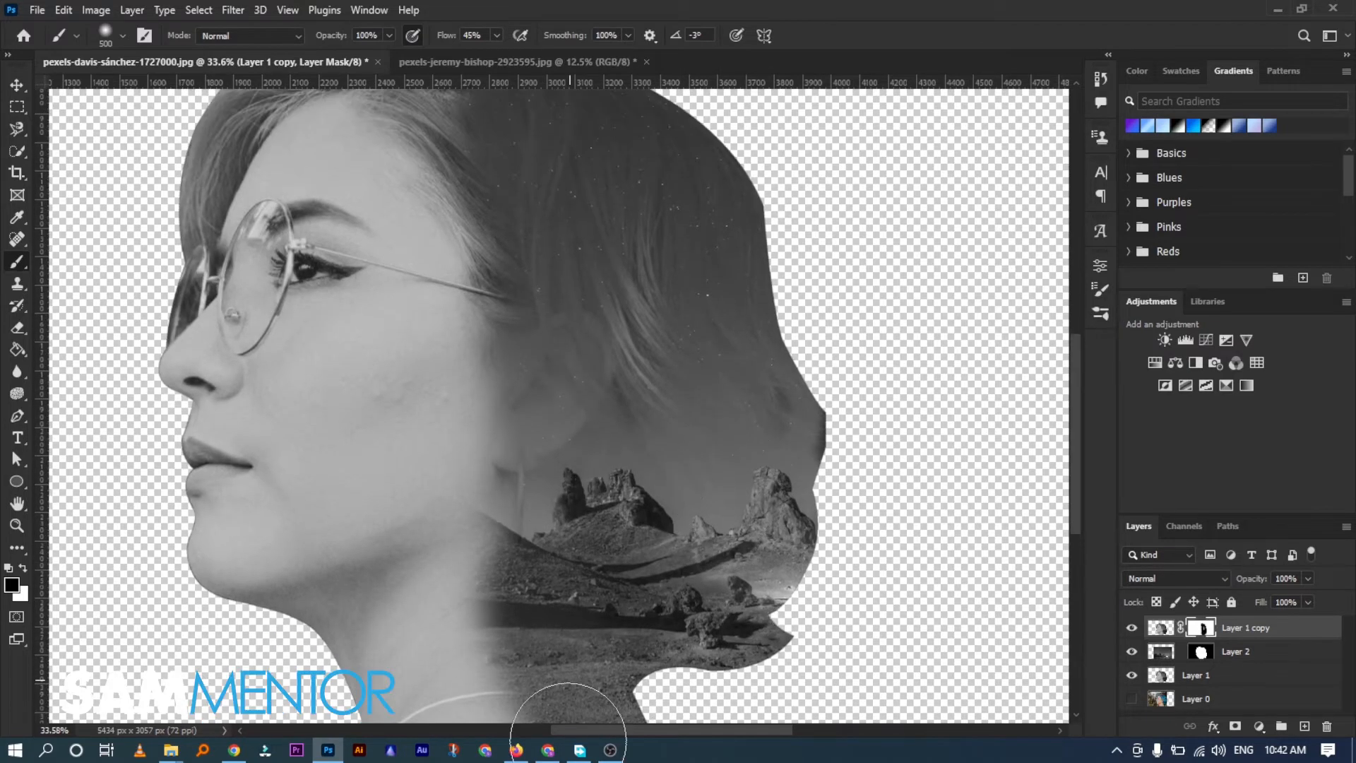
# Mask out the hair across the top of the head down to the forehead, refining the hairline with an 80 px brush
pyautogui.scroll(2, 784, 360)
pyautogui.moveTo(645, 242)
pyautogui.mouseDown()
pyautogui.moveTo(432, 133)
pyautogui.moveTo(306, 127)
pyautogui.moveTo(242, 145)
pyautogui.moveTo(188, 184)
pyautogui.moveTo(122, 350)
pyautogui.moveTo(177, 194)
pyautogui.moveTo(285, 140)
pyautogui.moveTo(385, 134)
pyautogui.moveTo(425, 162)
pyautogui.moveTo(625, 422)
pyautogui.moveTo(468, 242)
pyautogui.moveTo(528, 330)
pyautogui.moveTo(623, 396)
pyautogui.moveTo(443, 153)
pyautogui.moveTo(287, 161)
pyautogui.moveTo(188, 207)
pyautogui.moveTo(273, 155)
pyautogui.mouseUp()
pyautogui.press('[')
pyautogui.press('[')
pyautogui.press('[')
pyautogui.press('[')
pyautogui.press('[')
pyautogui.press('[')
pyautogui.press('[')
pyautogui.press('[')
pyautogui.press('[')
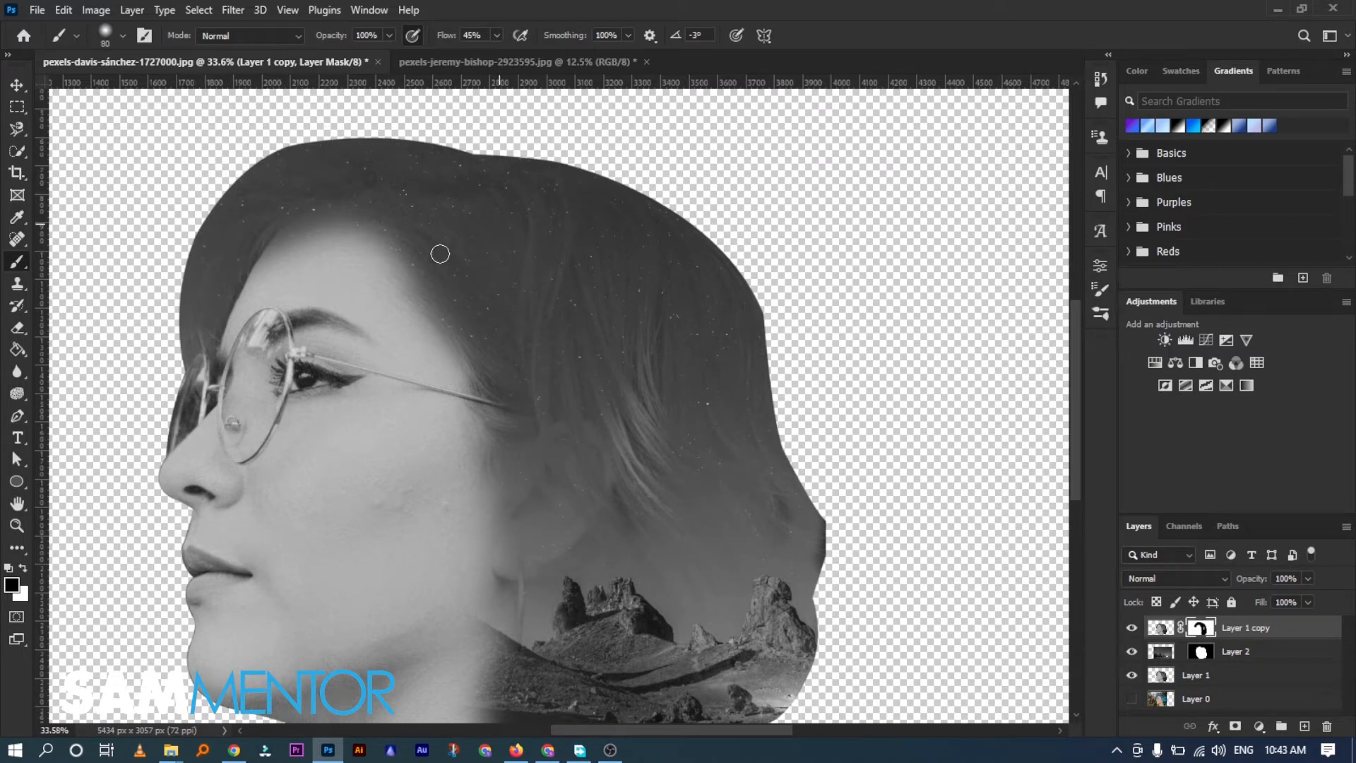
pyautogui.moveTo(432, 278); pyautogui.dragTo(497, 368)
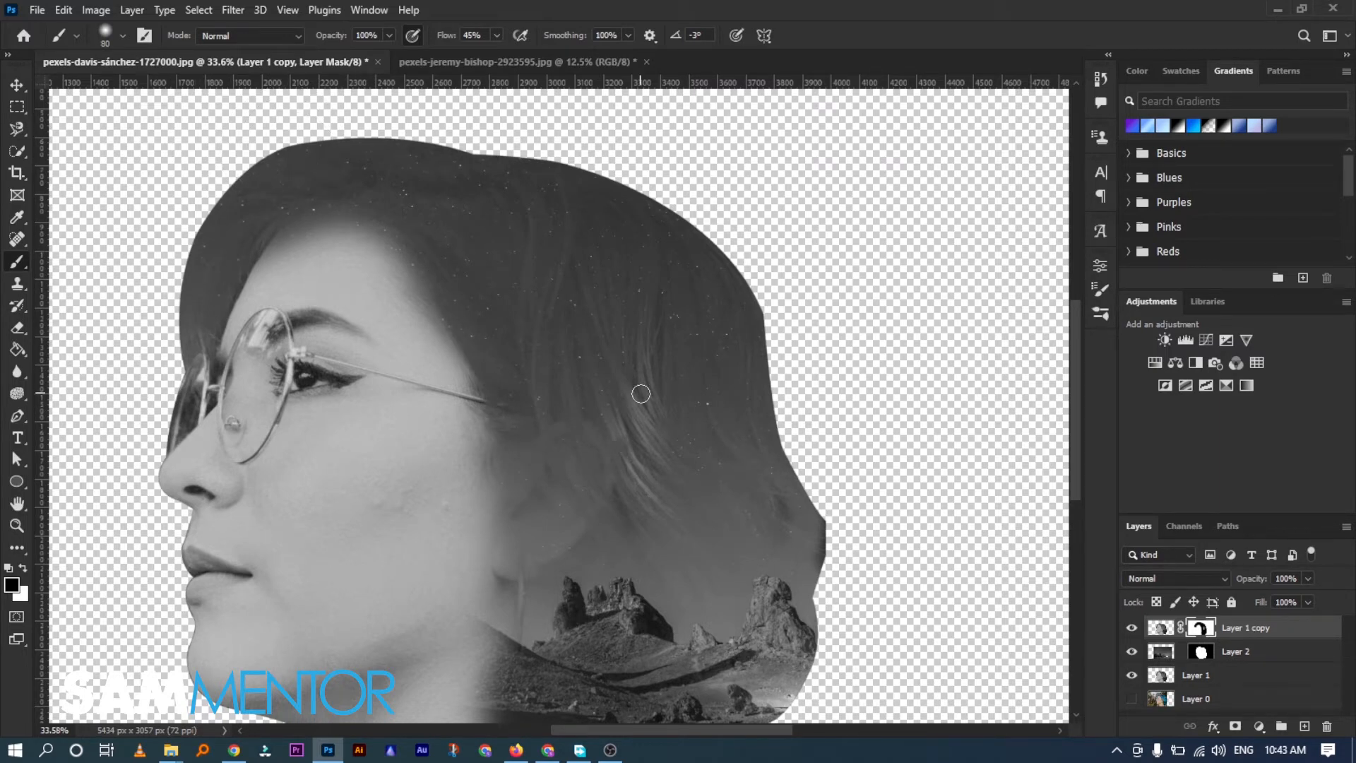
# Paint away the leftover hair strands at the back with a 400 px brush and raise the brush flow to 100%
pyautogui.press(']')
pyautogui.press(']')
pyautogui.press(']')
pyautogui.press(']')
pyautogui.press(']')
pyautogui.press(']')
pyautogui.moveTo(617, 308)
pyautogui.mouseDown()
pyautogui.moveTo(711, 513)
pyautogui.moveTo(659, 389)
pyautogui.moveTo(698, 476)
pyautogui.mouseUp()
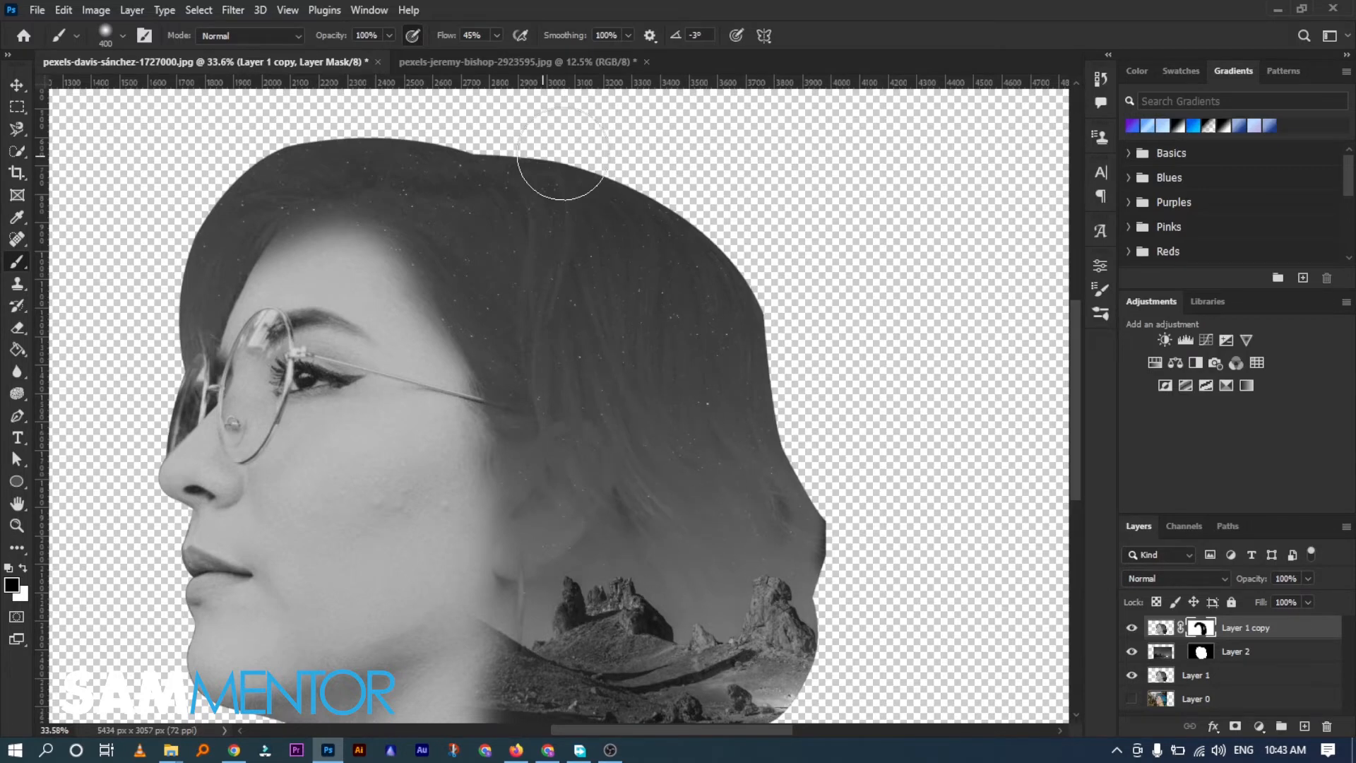
pyautogui.moveTo(505, 51); pyautogui.dragTo(544, 53)
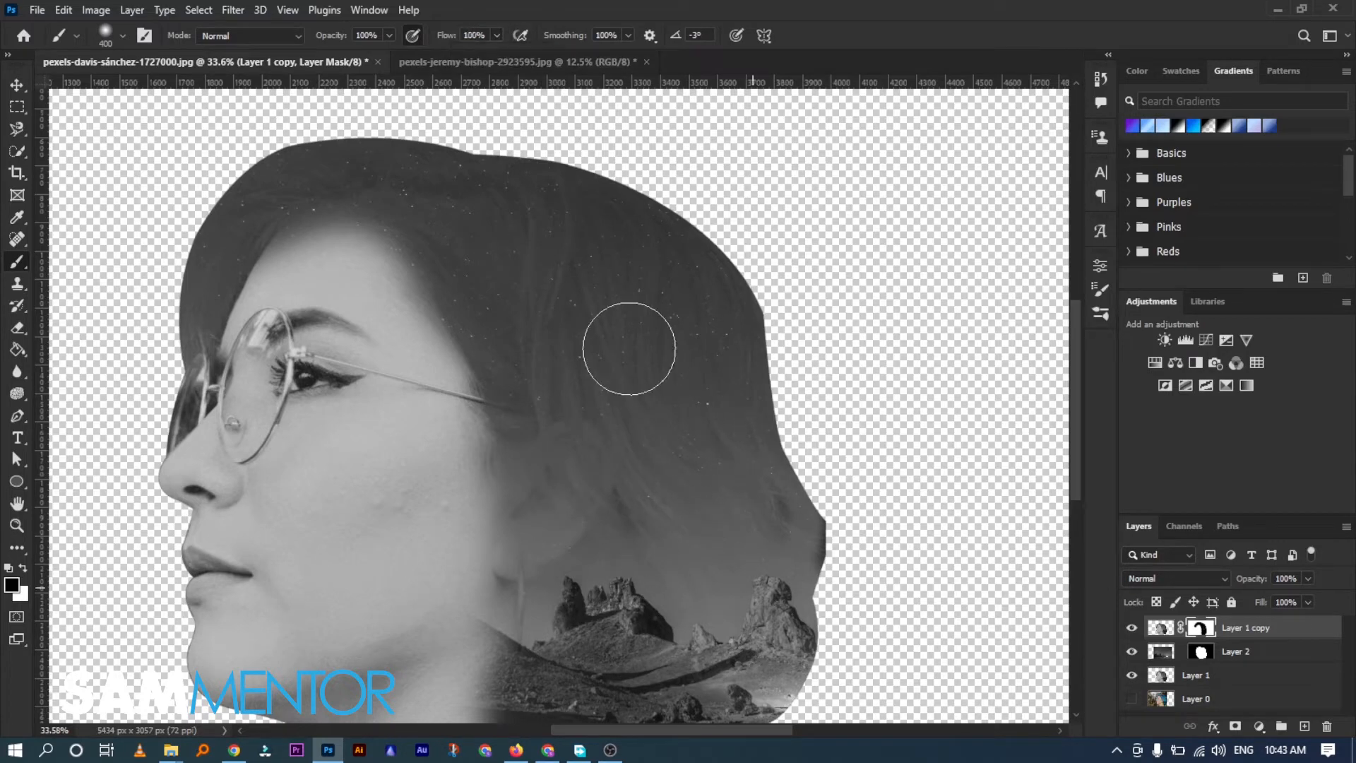
# Restore the desert layer's opacity to 100% and undo the stray brush stroke on it
pyautogui.press('x')
pyautogui.click(1160, 651)
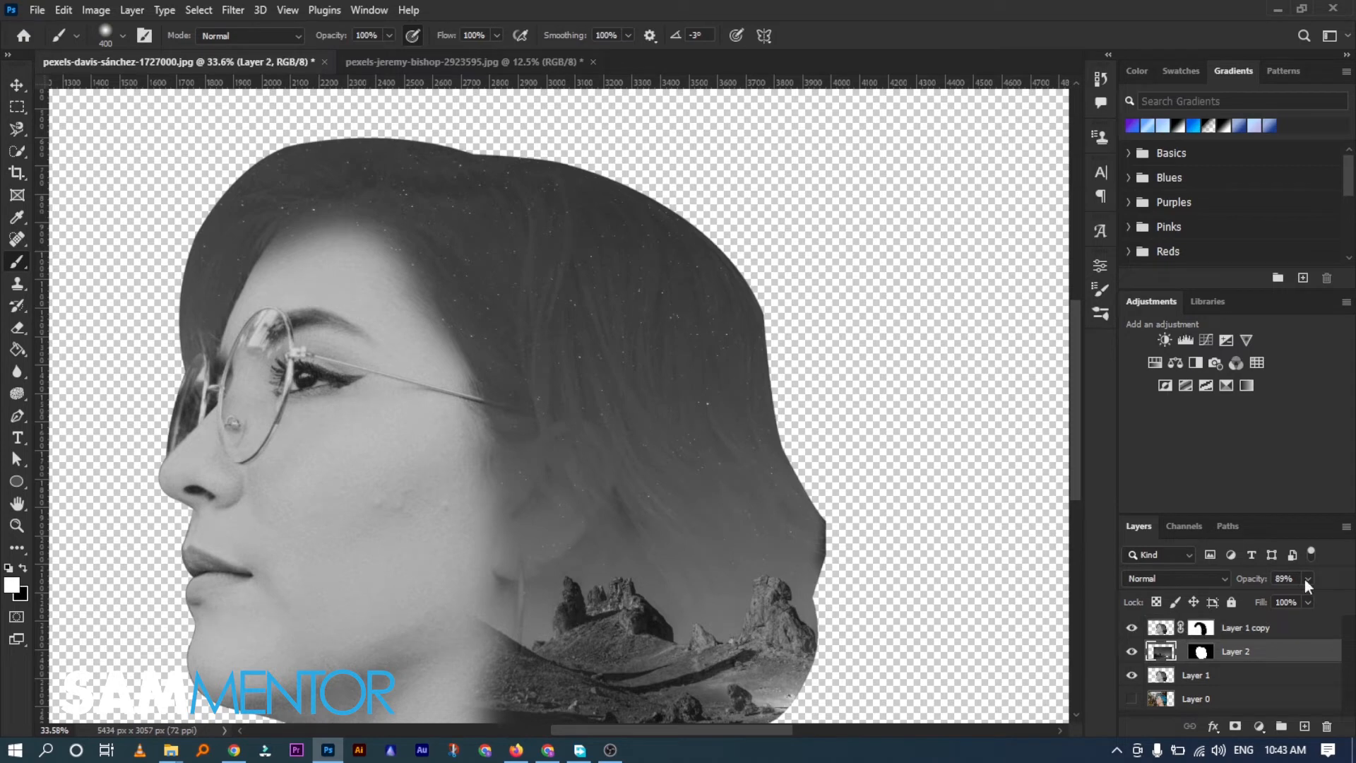
pyautogui.moveTo(1308, 583); pyautogui.dragTo(1335, 601)
pyautogui.moveTo(621, 357); pyautogui.dragTo(605, 460)
pyautogui.hotkey('ctrl', 'z')
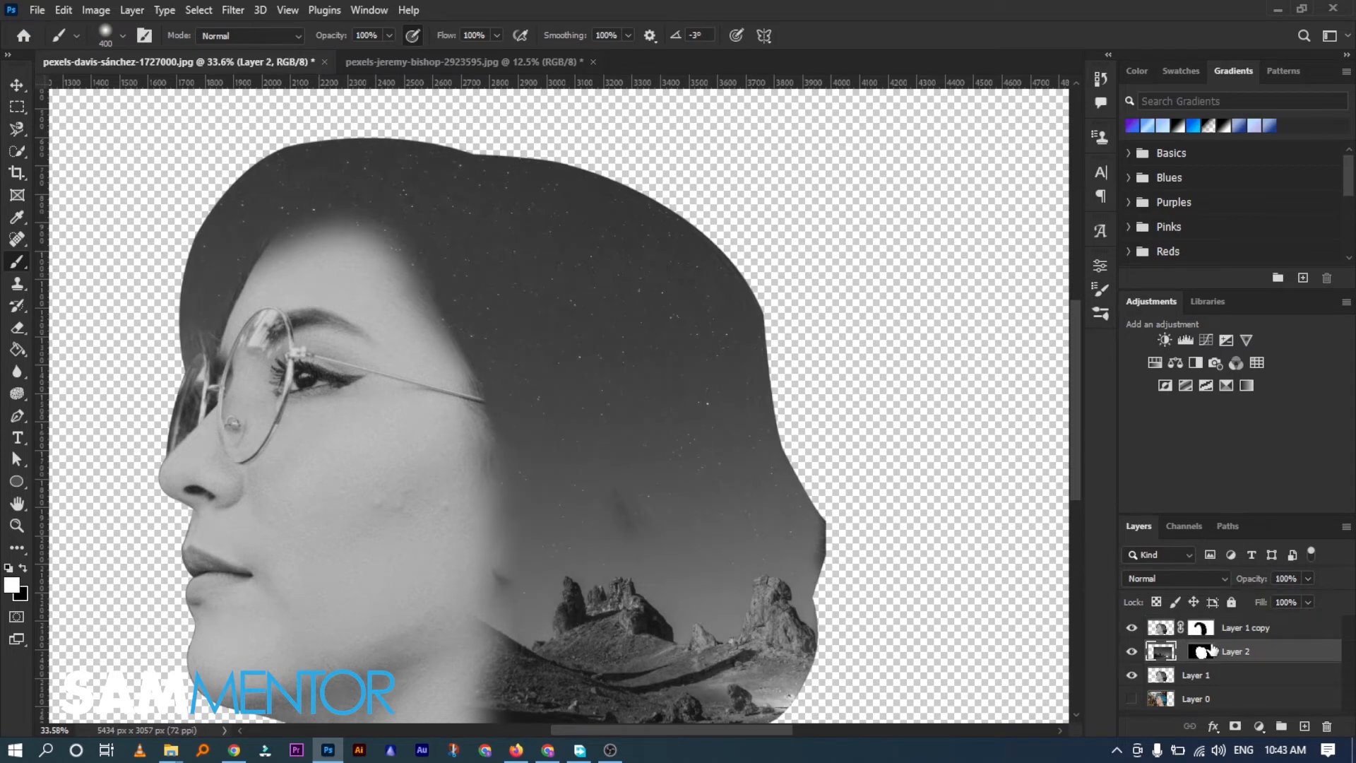
# Paint black on Layer 1 copy's mask along the cheek and temple edge to blend the face into the desert
pyautogui.click(1200, 627)
pyautogui.press('x')
pyautogui.scroll(-3, 627, 515)
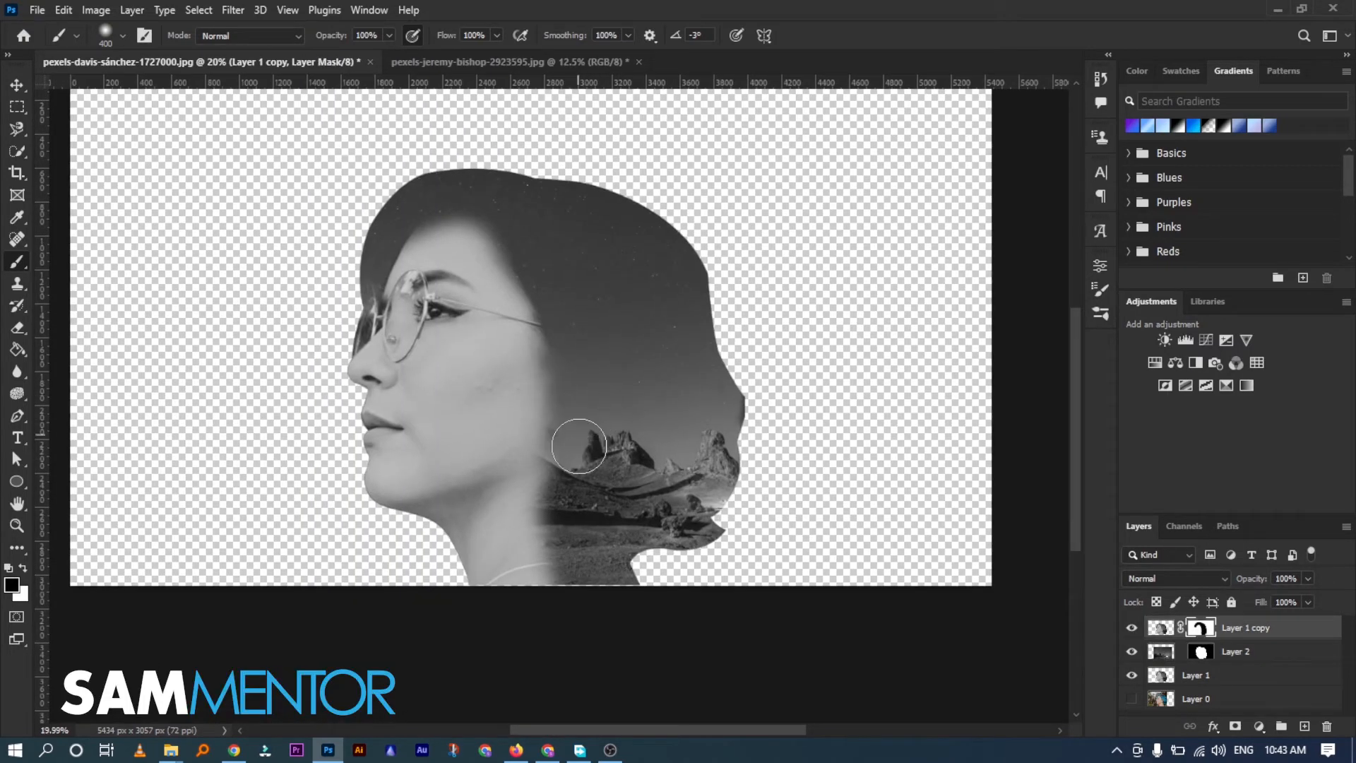
pyautogui.moveTo(579, 446)
pyautogui.mouseDown()
pyautogui.moveTo(591, 379)
pyautogui.moveTo(554, 308)
pyautogui.mouseUp()
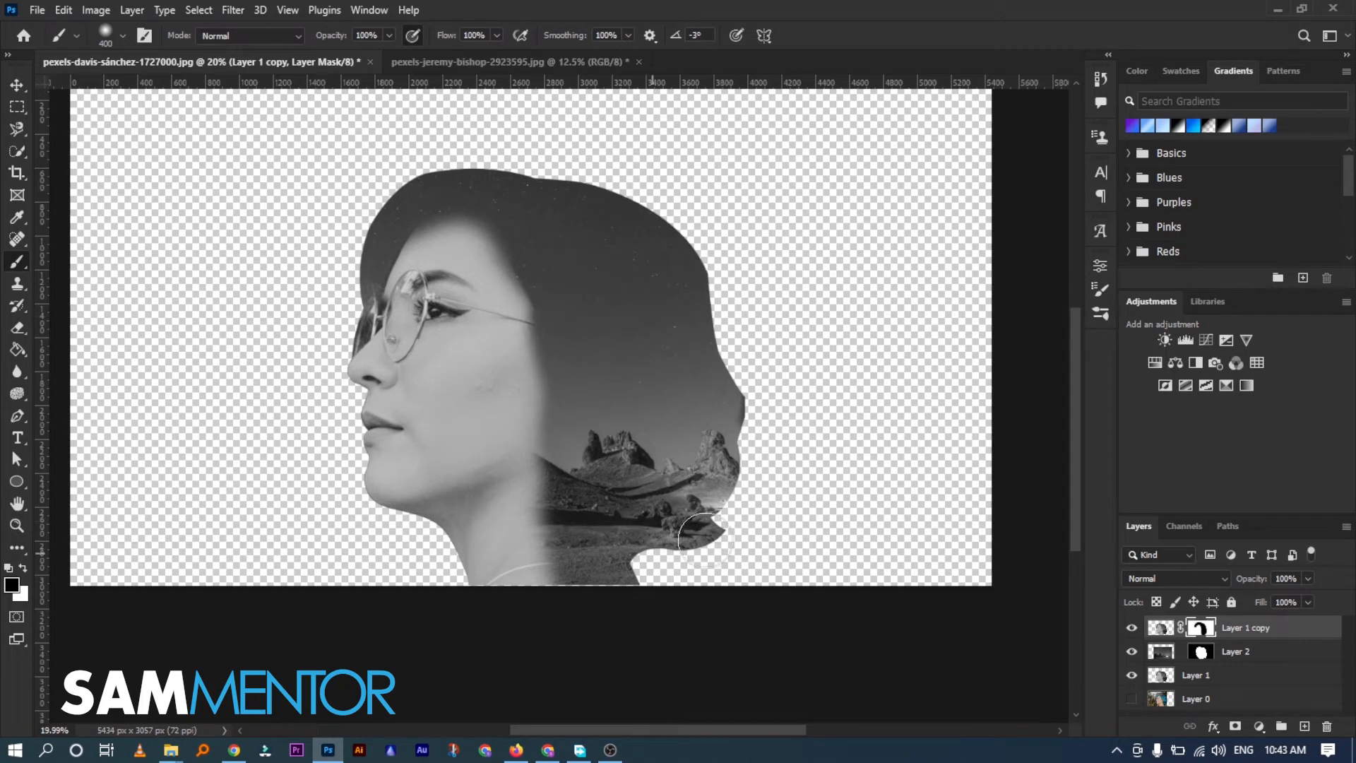
# Reshape the back of the head on Layer 2's mask with white and black strokes to give a rounder silhouette
pyautogui.hotkey('alt', '[')
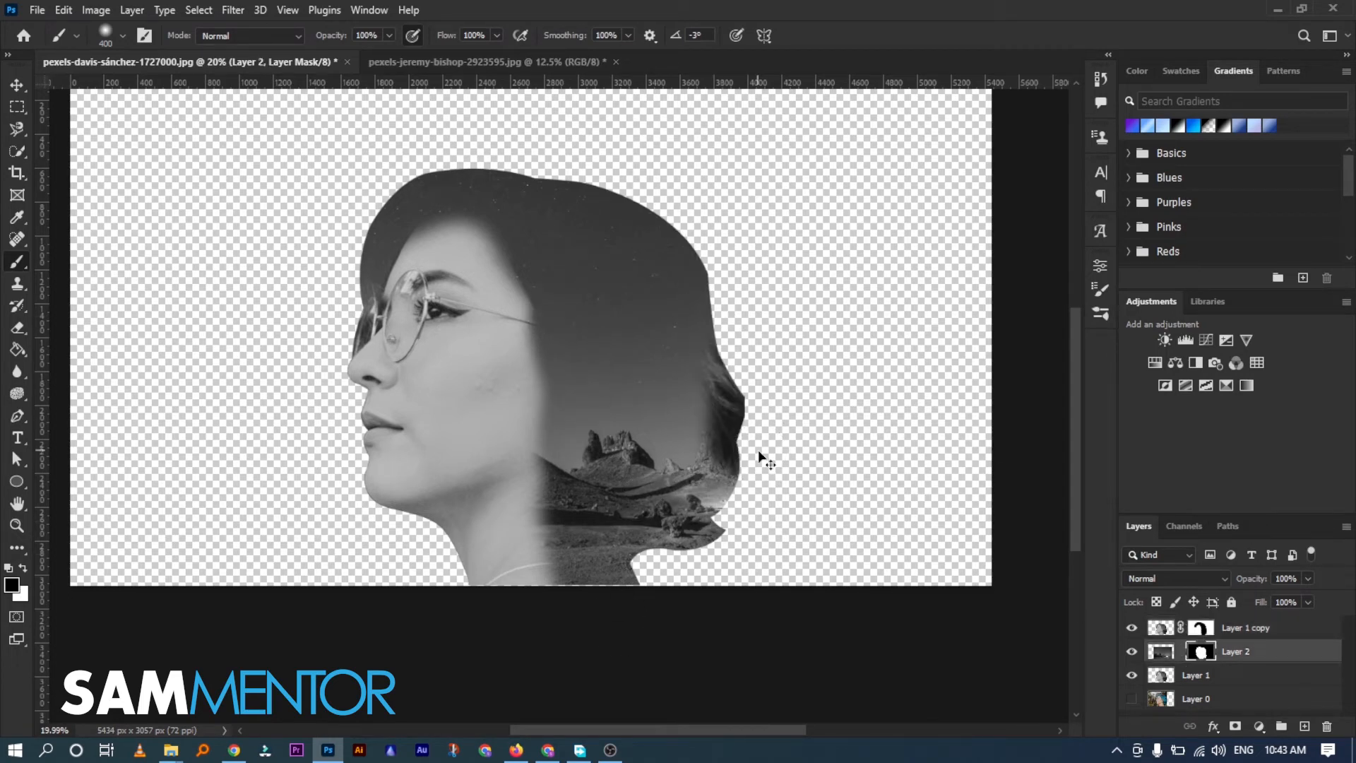
pyautogui.press('x')
pyautogui.moveTo(767, 459)
pyautogui.mouseDown()
pyautogui.moveTo(718, 321)
pyautogui.moveTo(718, 382)
pyautogui.moveTo(679, 297)
pyautogui.moveTo(714, 466)
pyautogui.moveTo(688, 573)
pyautogui.mouseUp()
pyautogui.press('x')
pyautogui.moveTo(743, 284)
pyautogui.mouseDown()
pyautogui.moveTo(770, 381)
pyautogui.moveTo(769, 465)
pyautogui.moveTo(732, 644)
pyautogui.moveTo(733, 561)
pyautogui.moveTo(711, 630)
pyautogui.moveTo(645, 598)
pyautogui.moveTo(603, 597)
pyautogui.moveTo(631, 569)
pyautogui.moveTo(607, 580)
pyautogui.moveTo(594, 555)
pyautogui.moveTo(641, 403)
pyautogui.moveTo(682, 360)
pyautogui.moveTo(702, 351)
pyautogui.moveTo(726, 366)
pyautogui.moveTo(731, 423)
pyautogui.moveTo(696, 301)
pyautogui.moveTo(719, 422)
pyautogui.moveTo(714, 501)
pyautogui.moveTo(684, 547)
pyautogui.moveTo(658, 550)
pyautogui.moveTo(644, 584)
pyautogui.mouseUp()
pyautogui.press('x')
pyautogui.scroll(-2, 644, 233)
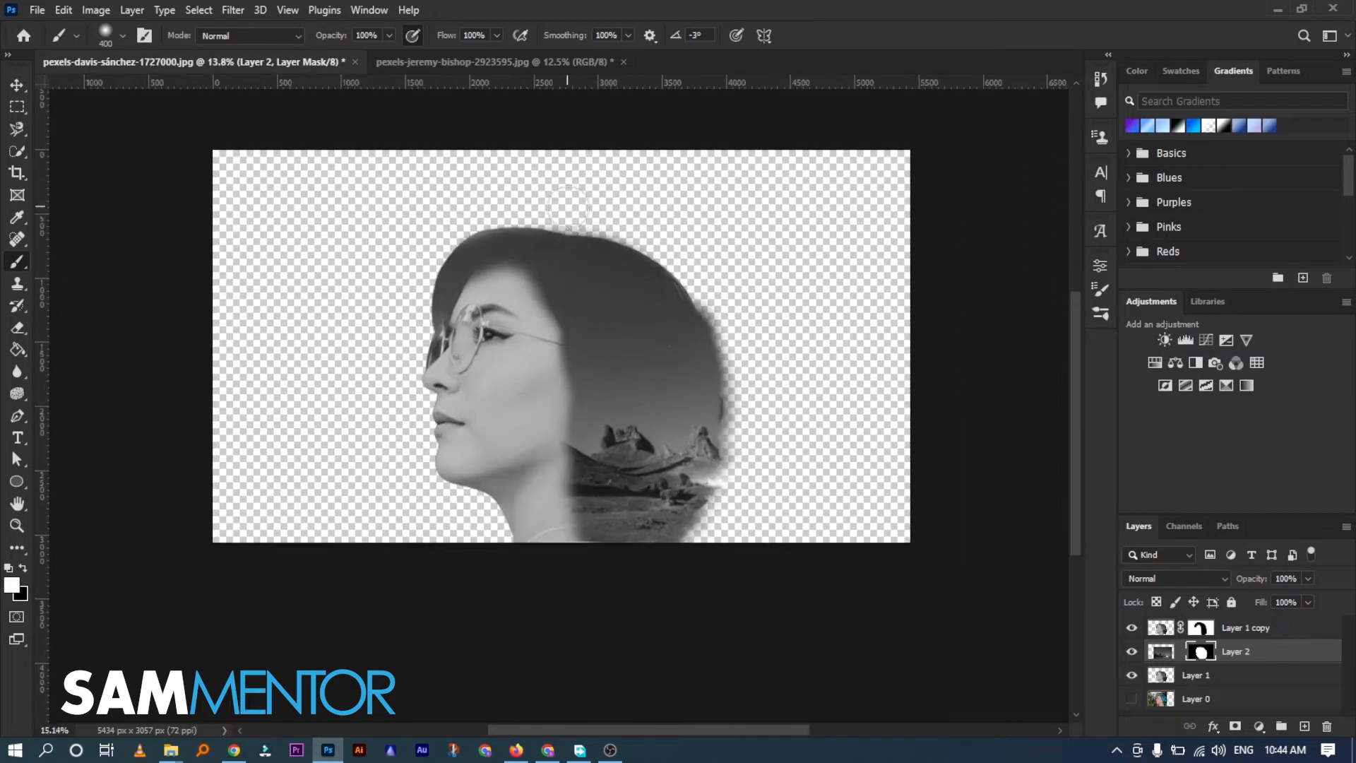
# Refine the crown's outline on Layer 2's mask with white and black strokes, and reduce the brush to 125 px
pyautogui.scroll(3, 569, 206)
pyautogui.moveTo(566, 282)
pyautogui.mouseDown()
pyautogui.moveTo(610, 297)
pyautogui.moveTo(557, 281)
pyautogui.moveTo(648, 304)
pyautogui.mouseUp()
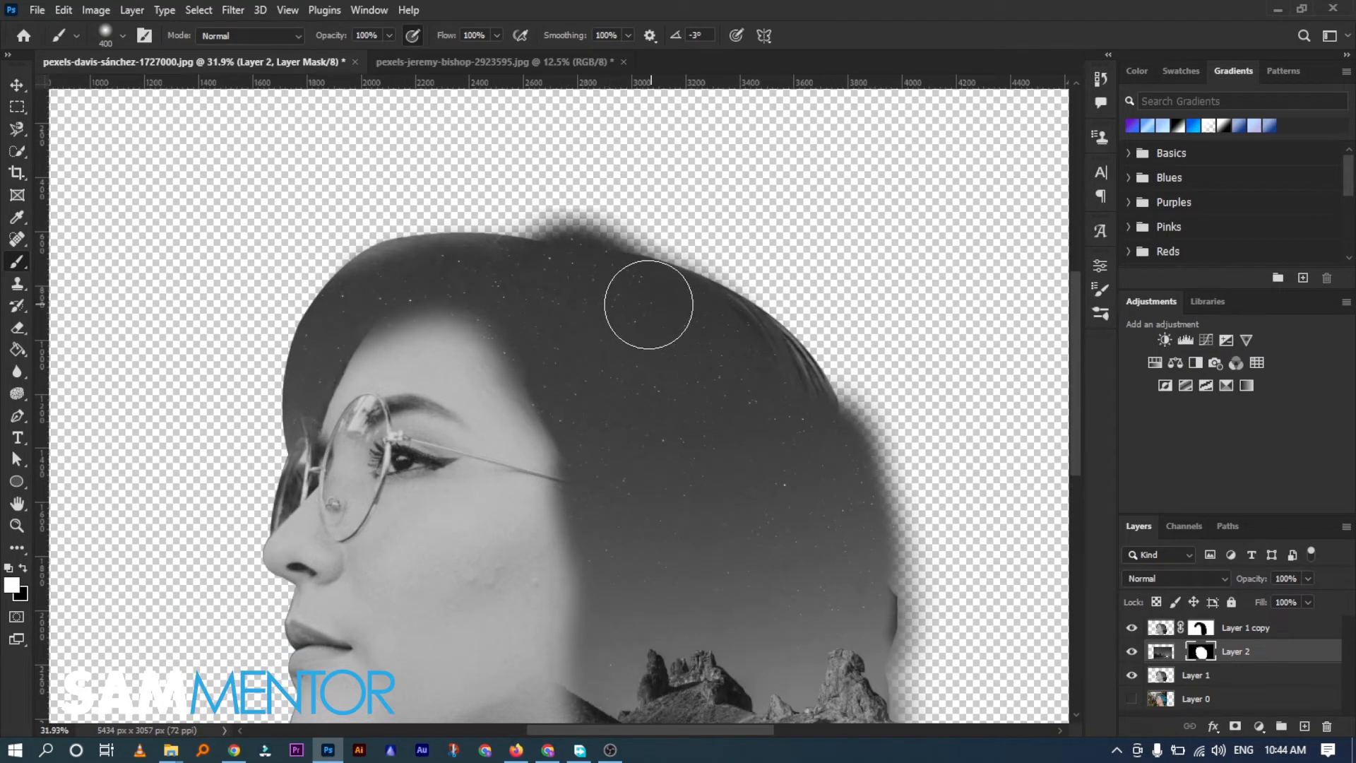
pyautogui.press('x')
pyautogui.moveTo(646, 200)
pyautogui.mouseDown()
pyautogui.moveTo(565, 187)
pyautogui.moveTo(578, 282)
pyautogui.moveTo(568, 223)
pyautogui.moveTo(544, 254)
pyautogui.moveTo(584, 261)
pyautogui.moveTo(483, 248)
pyautogui.moveTo(382, 278)
pyautogui.mouseUp()
pyautogui.press('x')
pyautogui.press('[')
pyautogui.press('[')
pyautogui.press('[')
pyautogui.press('[')
pyautogui.press('[')
pyautogui.press('[')
pyautogui.scroll(-5, 749, 333)
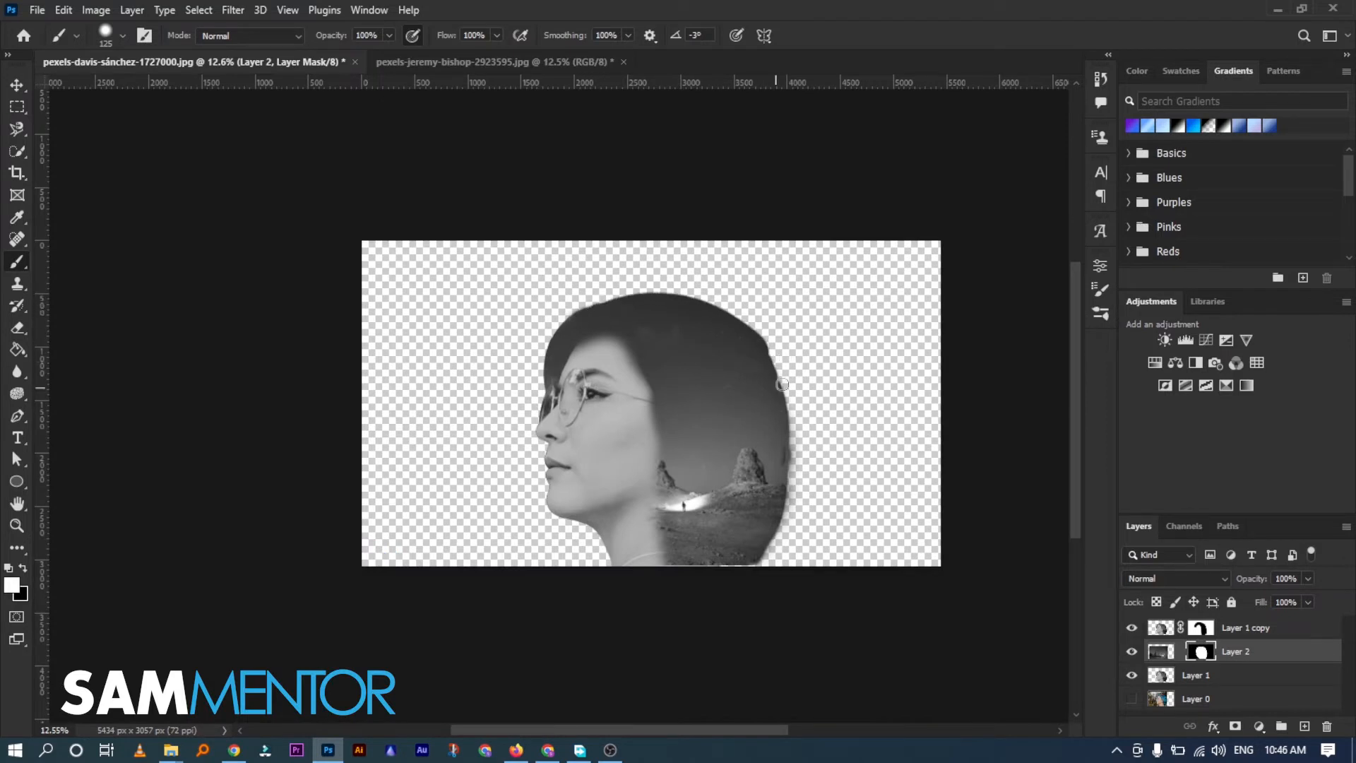
pyautogui.scroll(-1, 801, 462)
pyautogui.scroll(-1, 1264, 672)
pyautogui.click(1235, 727)
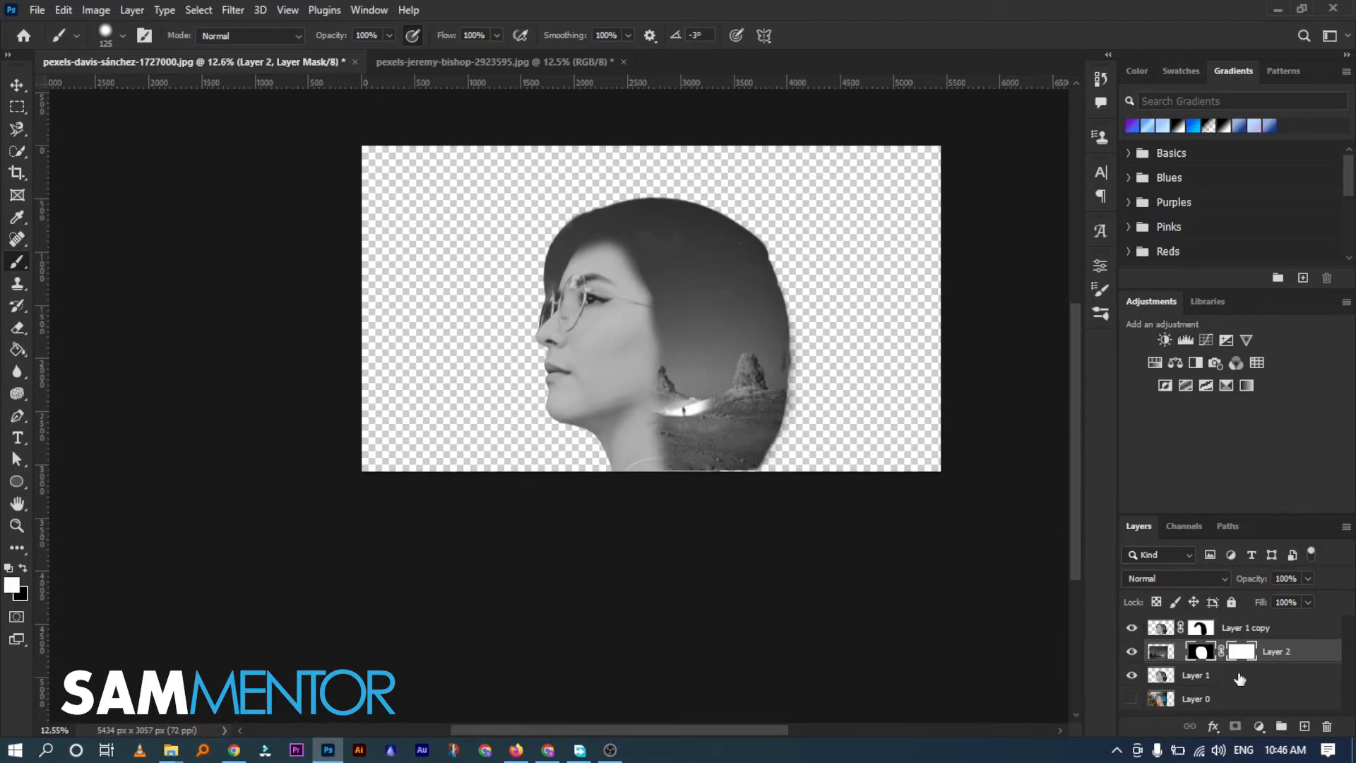
pyautogui.hotkey('ctrl', 'z')
pyautogui.click(1160, 628)
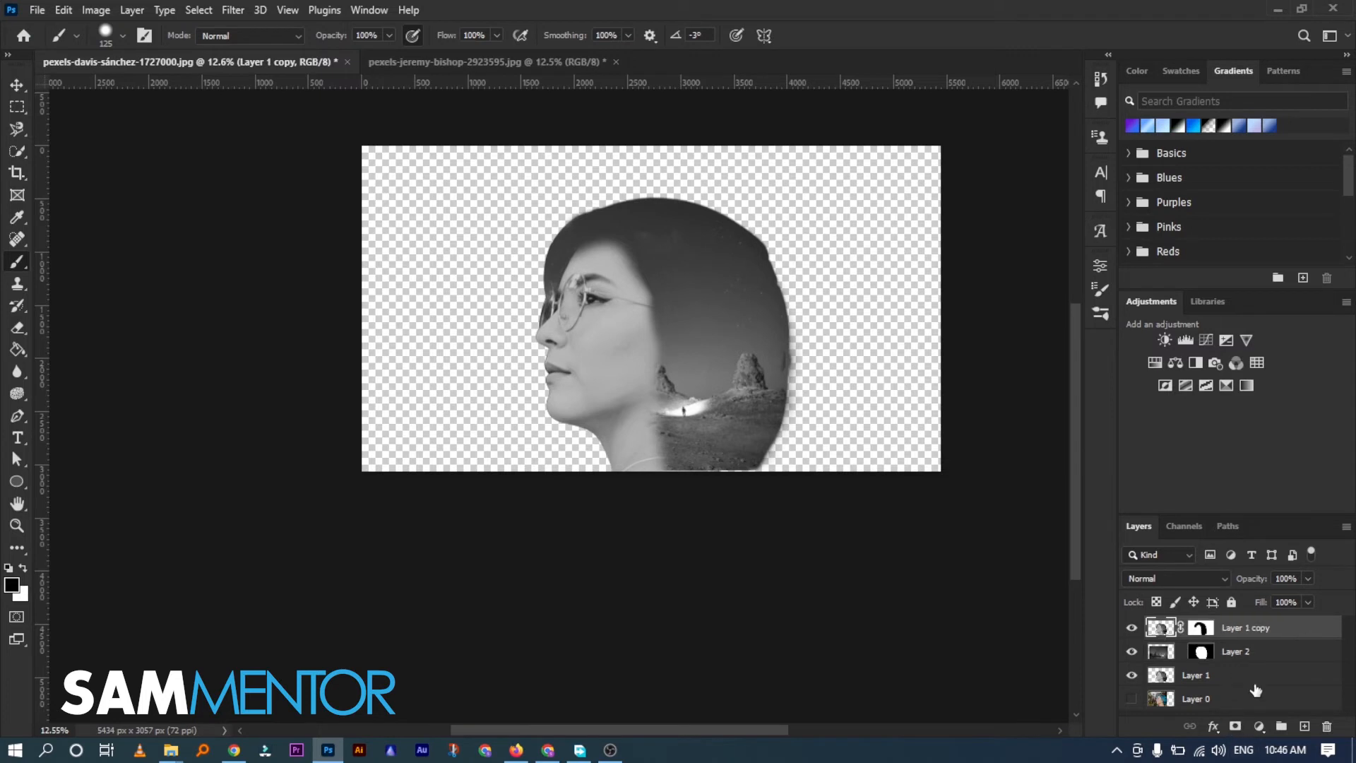
pyautogui.click(1303, 728)
pyautogui.hotkey('ctrl', 'z')
# Add a Solid Color fill layer in white (#ffffff)
pyautogui.click(1259, 725)
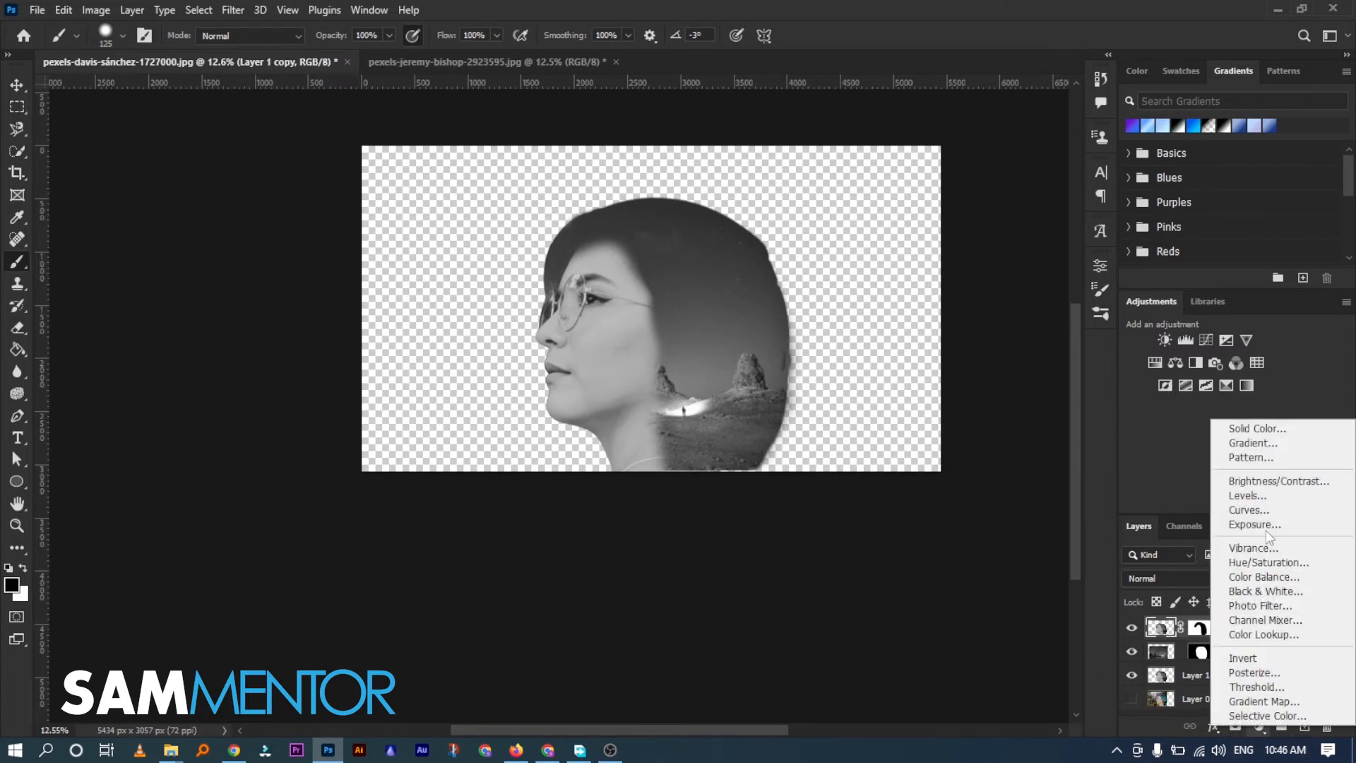
pyautogui.click(1239, 425)
pyautogui.write('ffffff')
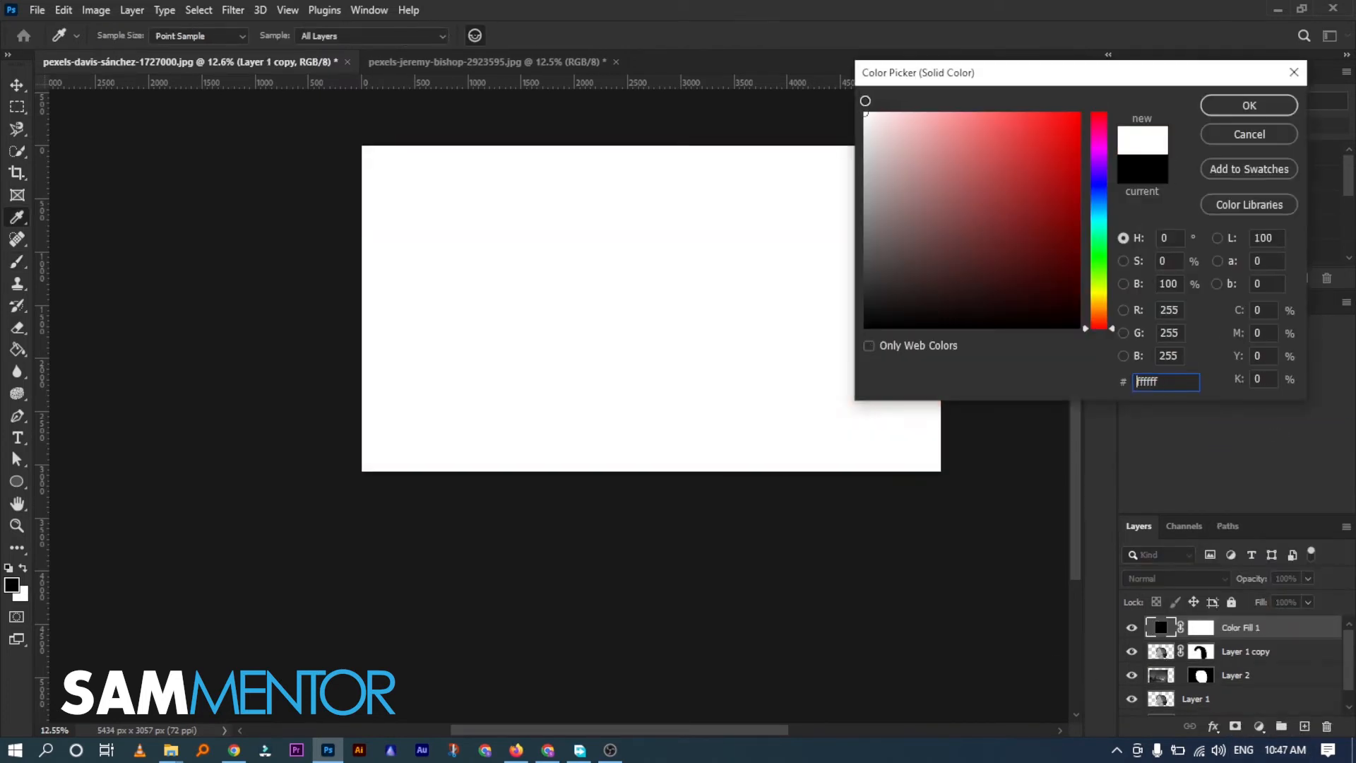
pyautogui.press('Return')
# Move the white fill layer beneath Layer 1 as the background for the portrait
pyautogui.click(1231, 602)
pyautogui.moveTo(1236, 627); pyautogui.dragTo(1258, 701)
pyautogui.click(1327, 630)
pyautogui.scroll(1, 1247, 663)
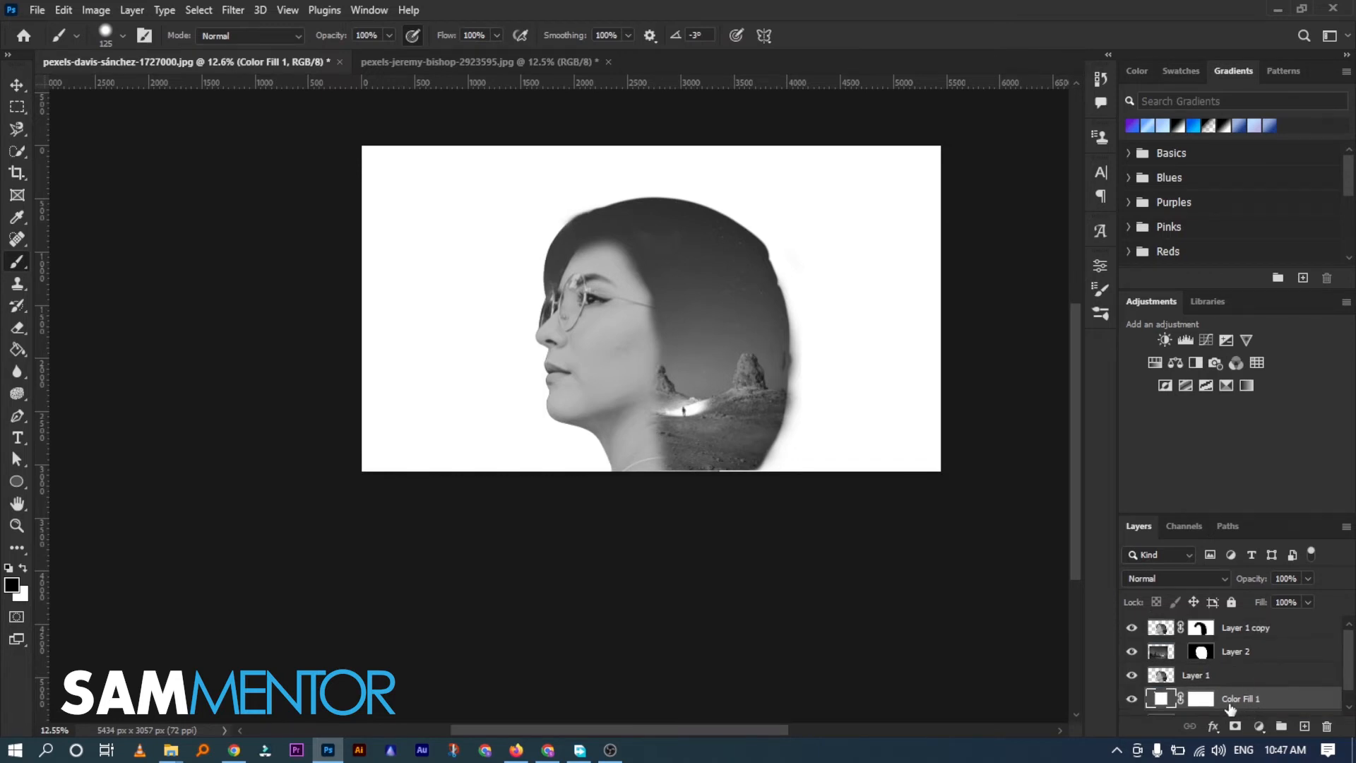
# Recolor the Color Fill 1 background layer to dark gray
pyautogui.doubleClick(1161, 698)
pyautogui.moveTo(778, 162); pyautogui.dragTo(614, 315)
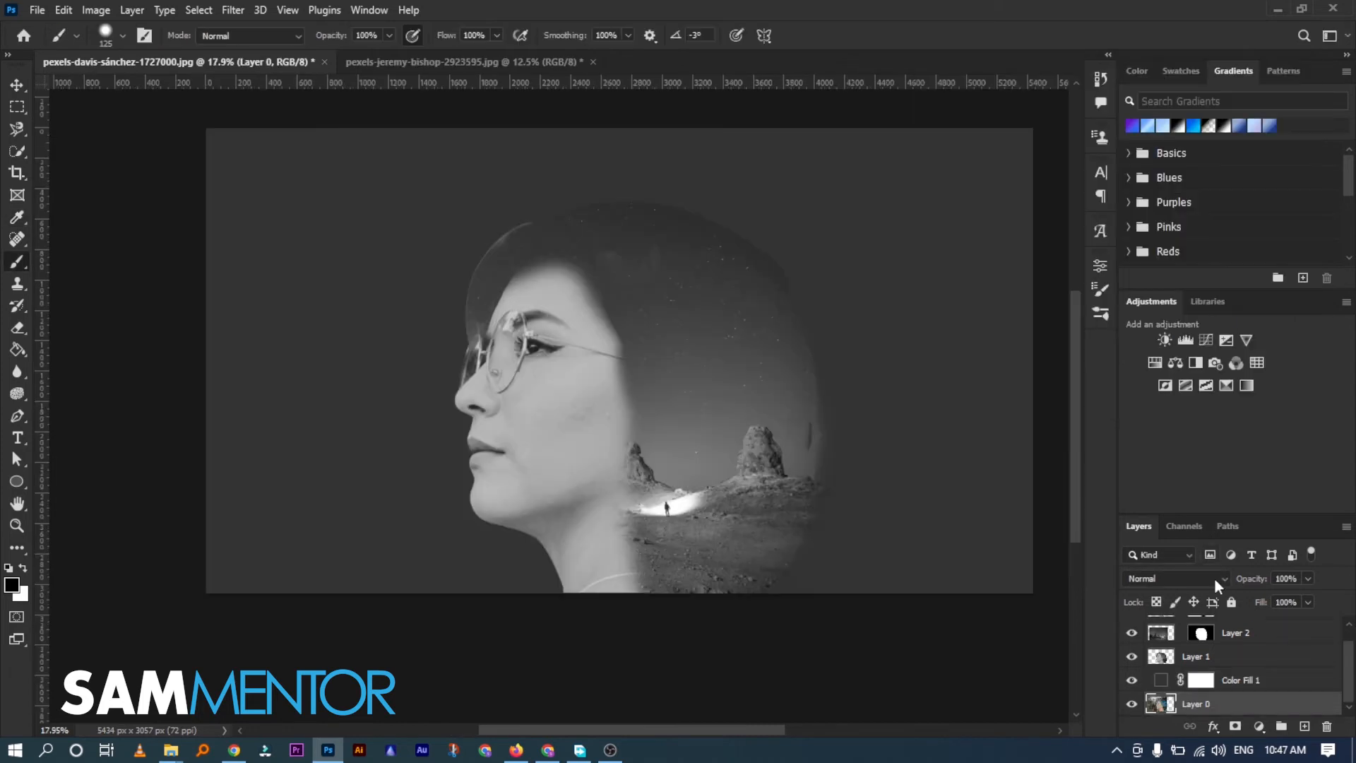
# Set the blend mode of Layer 1 copy to Exclusion
pyautogui.click(1215, 579)
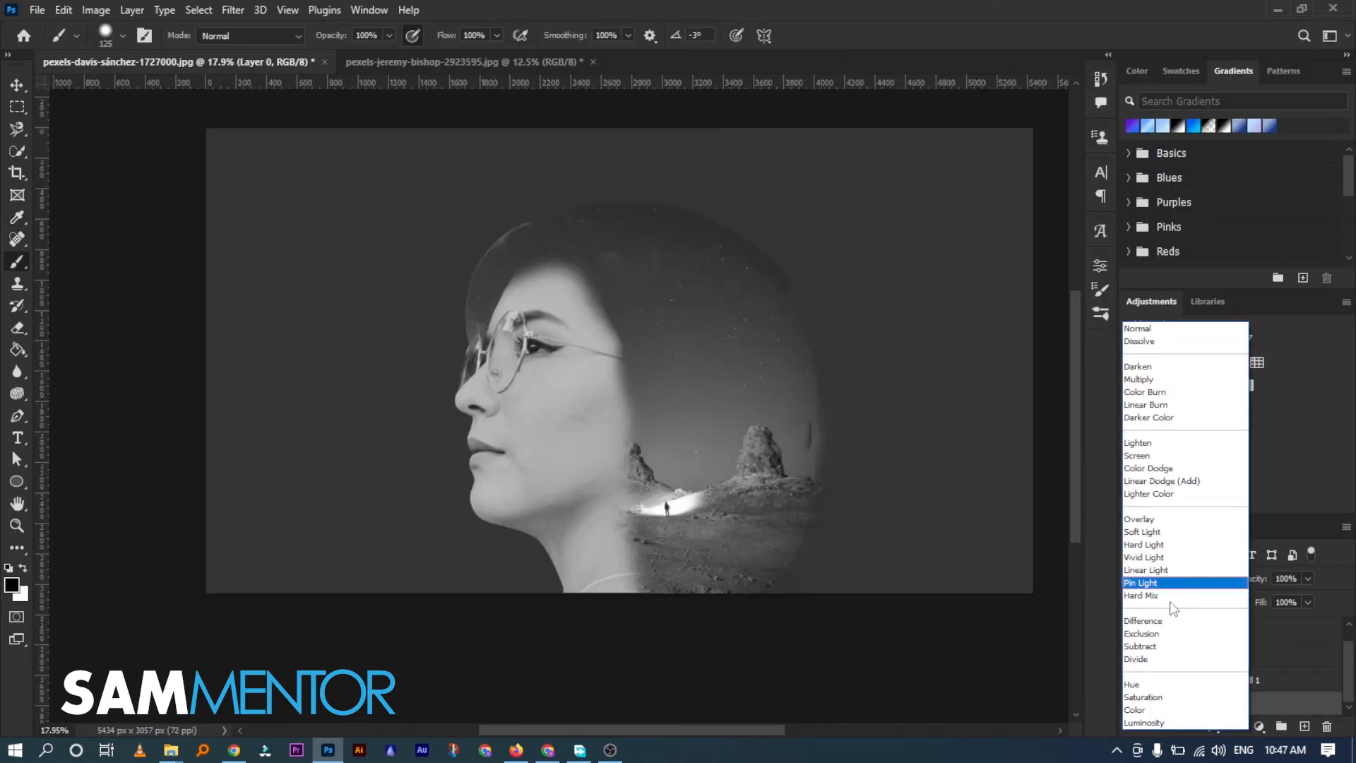
pyautogui.press('Escape')
pyautogui.scroll(1, 1255, 659)
pyautogui.click(1165, 628)
pyautogui.click(1173, 578)
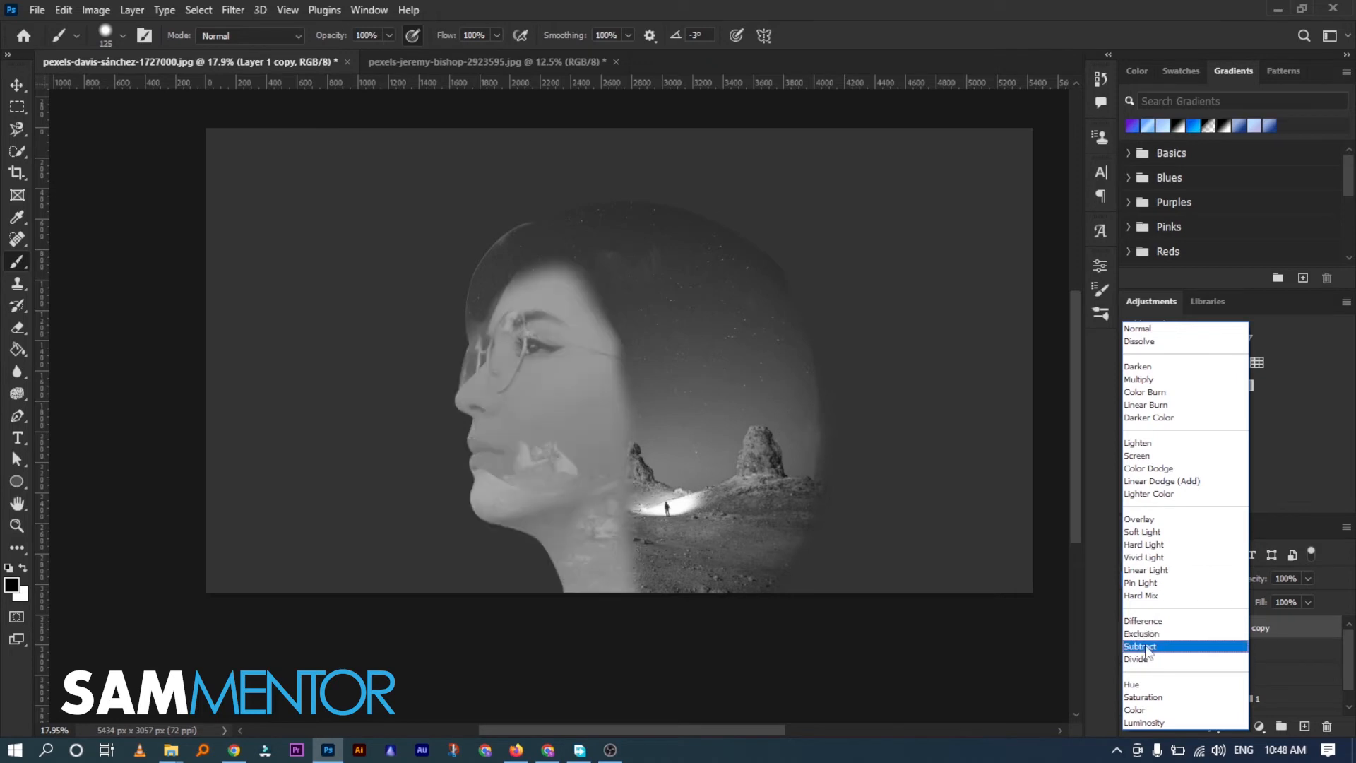
pyautogui.click(1148, 635)
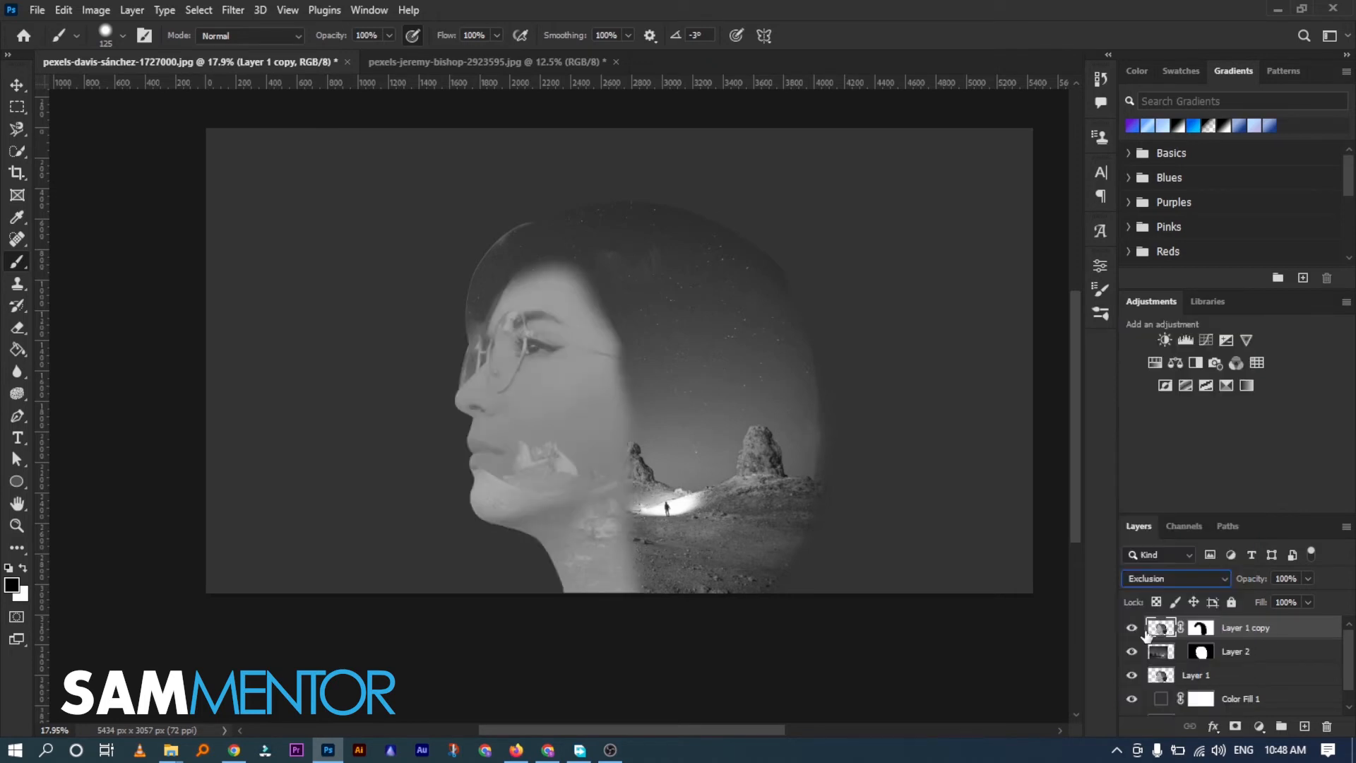
# Try the Multiply blend mode on Layer 1
pyautogui.click(1165, 671)
pyautogui.click(1193, 580)
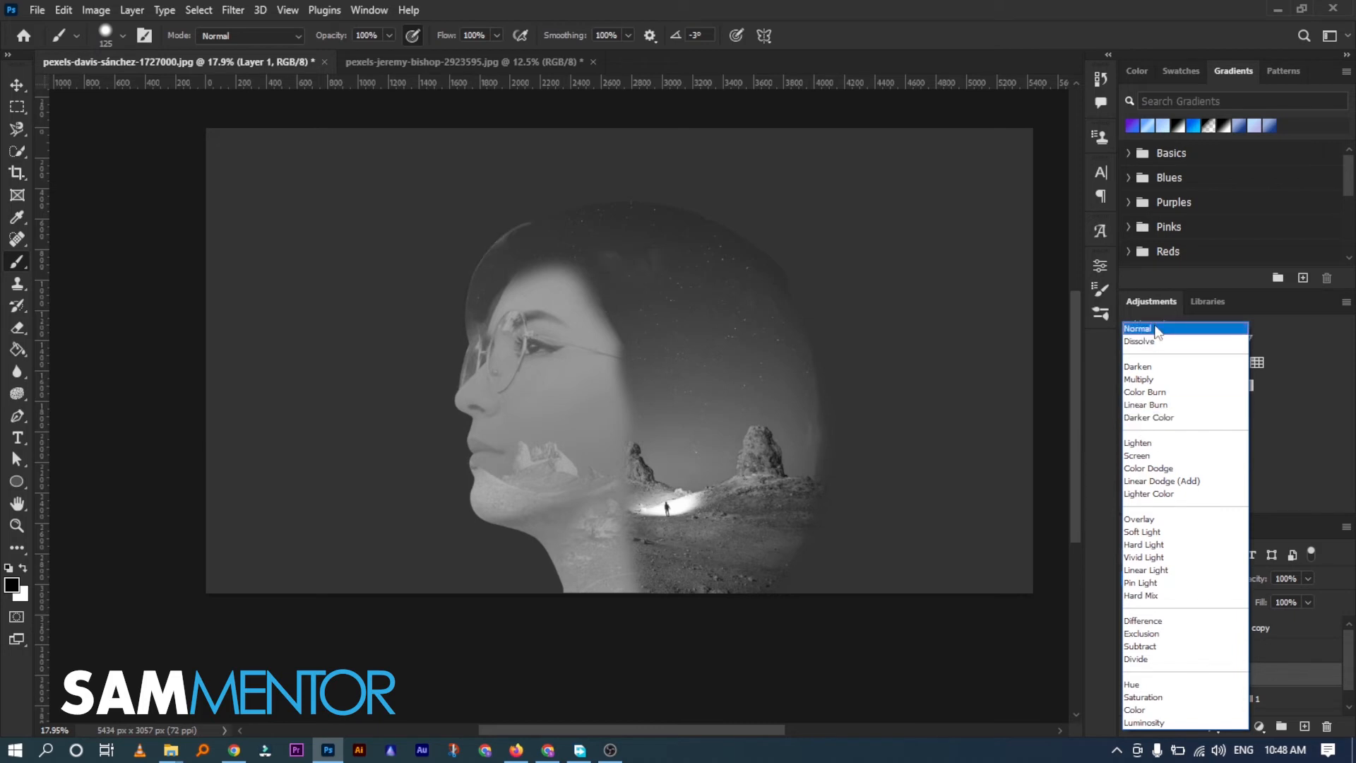
pyautogui.press('Escape')
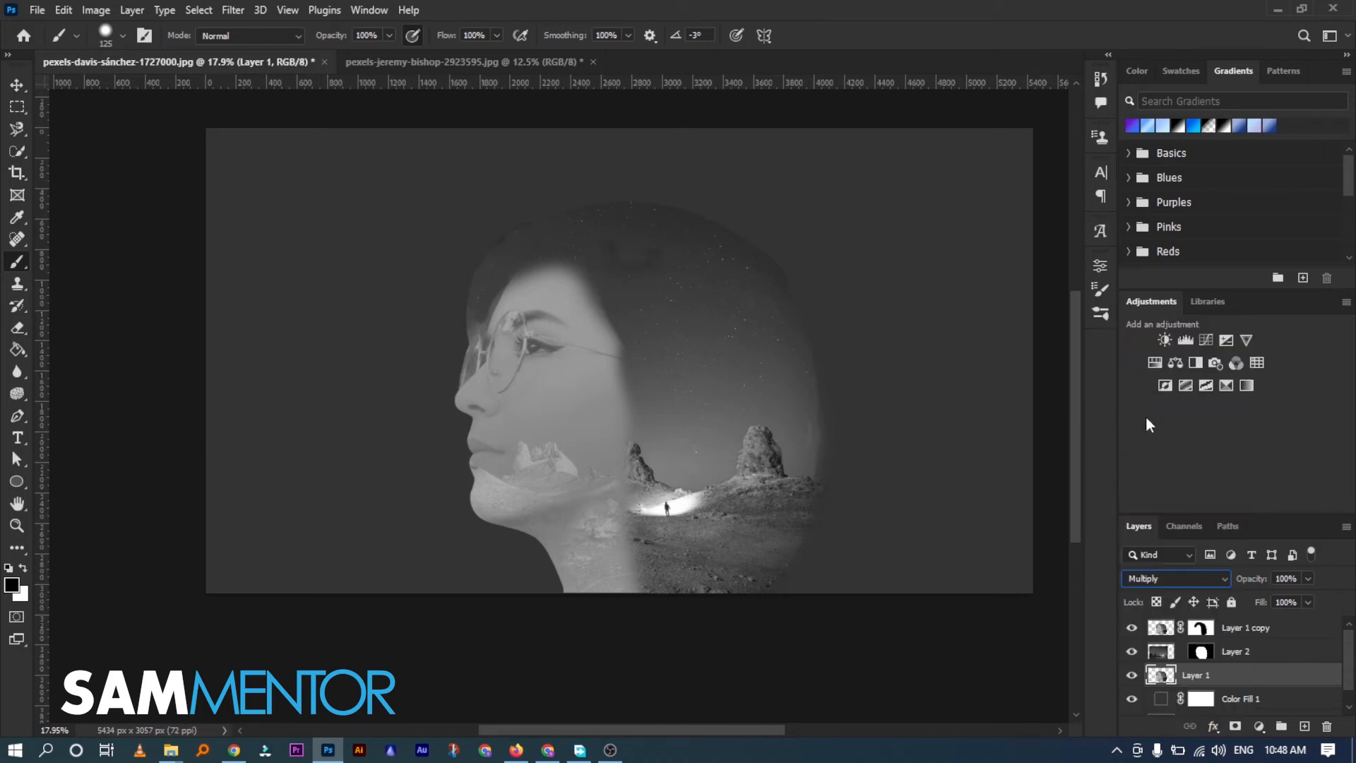
# Paint white on Layer 2's mask over the crown and upper hair with an enlarged brush, and shrink the brush again
pyautogui.click(1202, 628)
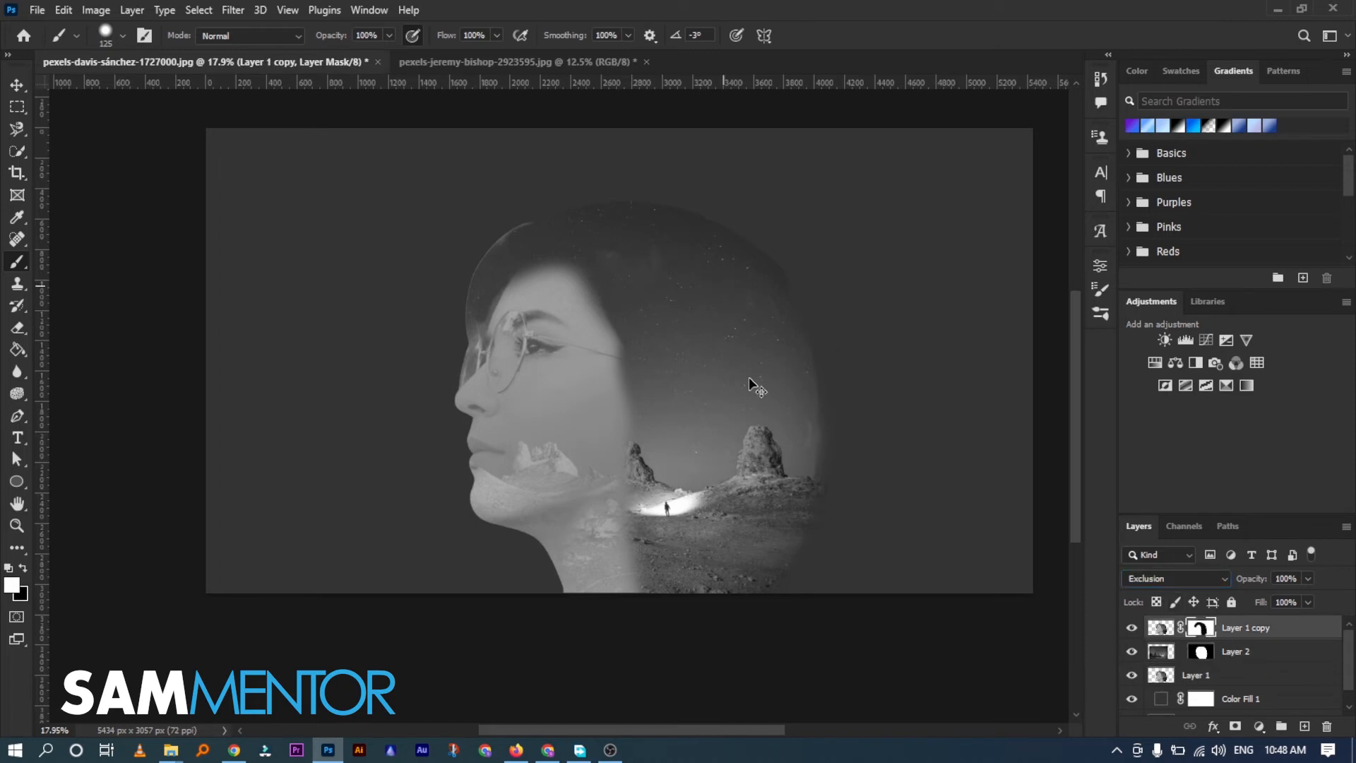
pyautogui.hotkey('alt', '[')
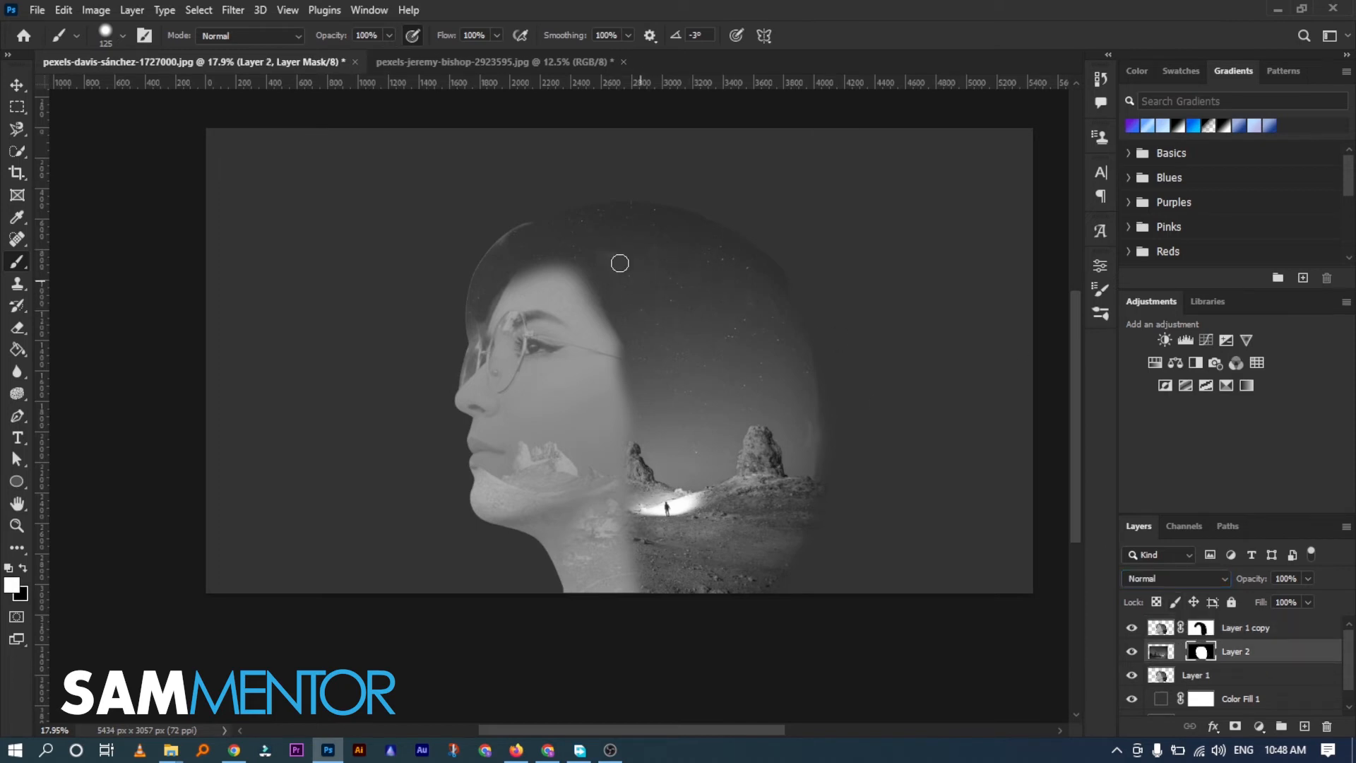
pyautogui.press(']')
pyautogui.press(']')
pyautogui.press(']')
pyautogui.press(']')
pyautogui.press(']')
pyautogui.press(']')
pyautogui.moveTo(629, 267)
pyautogui.mouseDown()
pyautogui.moveTo(534, 224)
pyautogui.moveTo(595, 209)
pyautogui.mouseUp()
pyautogui.press('[')
pyautogui.press('[')
pyautogui.press('[')
pyautogui.press('[')
pyautogui.press('[')
# Add the magenta text "Double Exprosure" near the canvas's upper-left corner
pyautogui.click(18, 436)
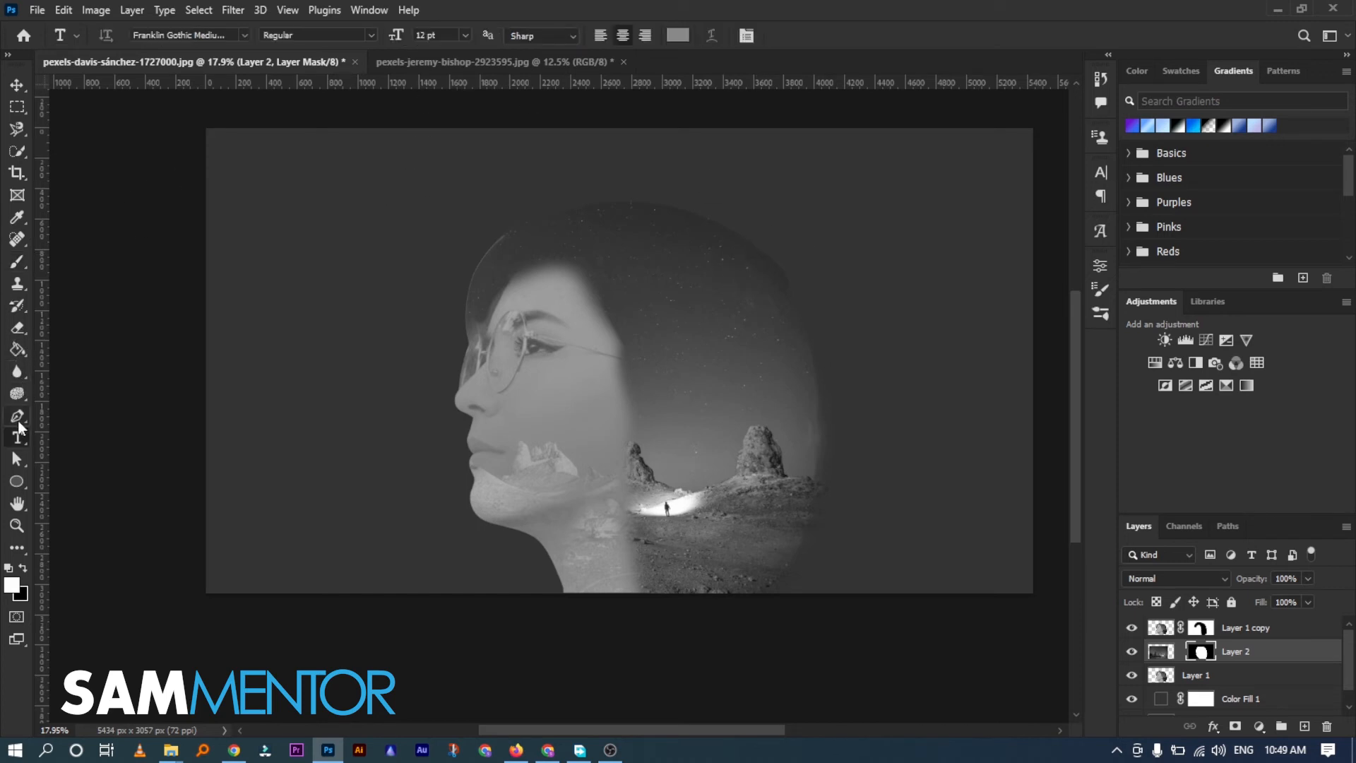
pyautogui.click(255, 175)
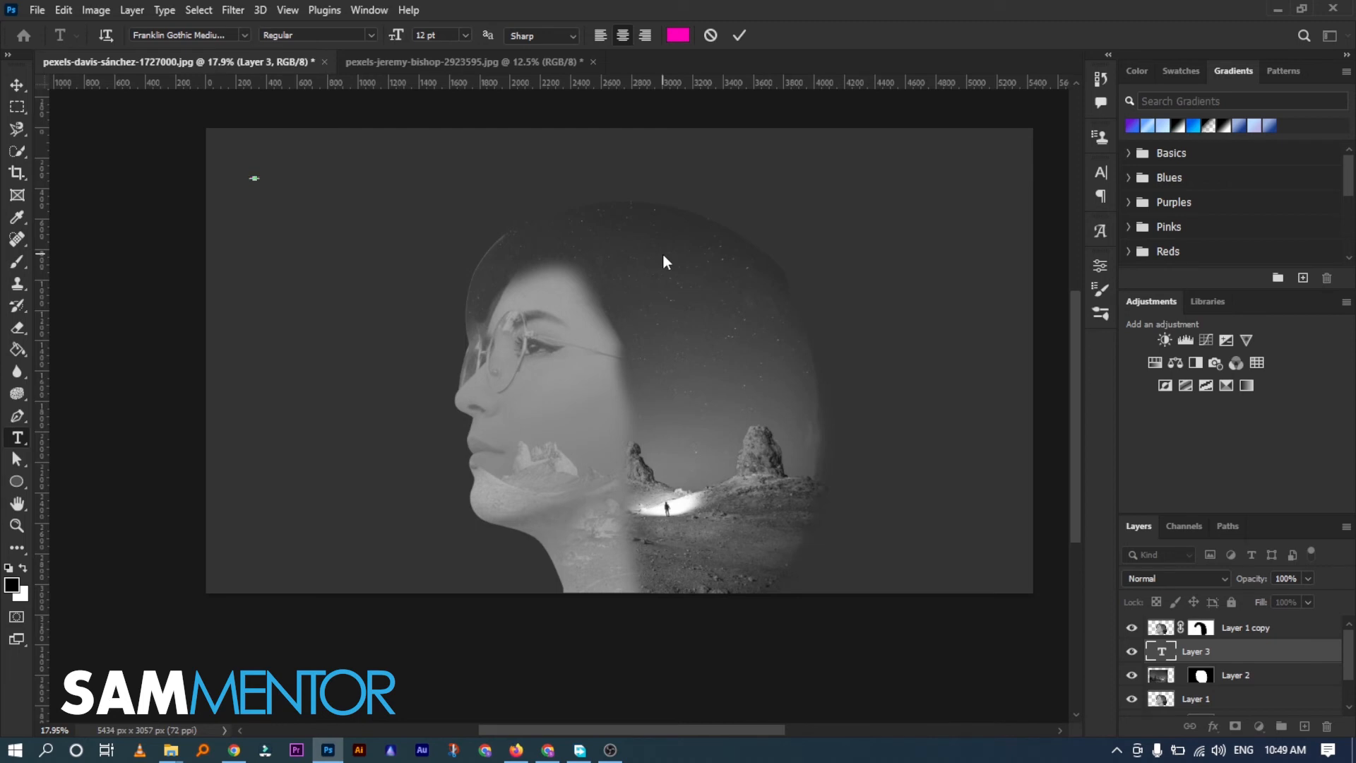
pyautogui.hotkey('ctrl', 'Return')
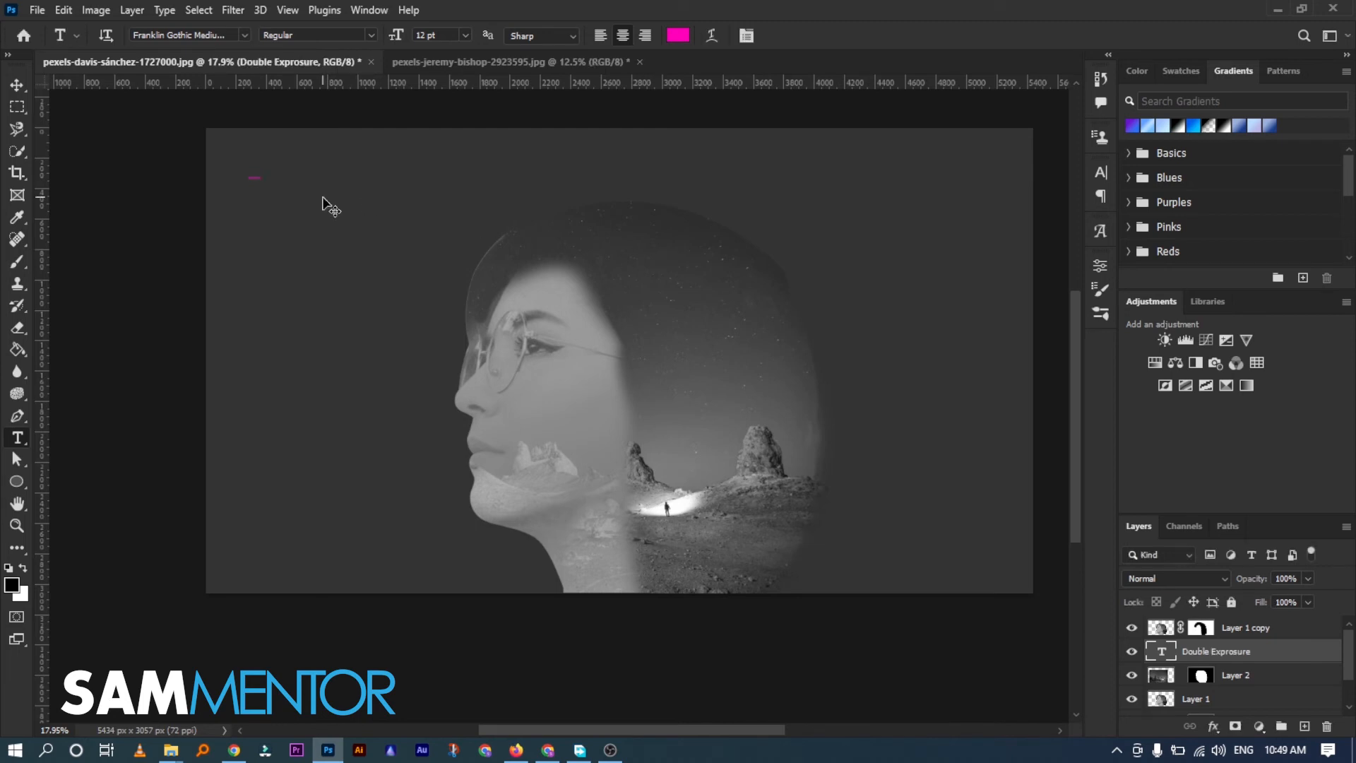
# Scale the title up to about 2457% and place it along the canvas's upper edge, up and in front of the head
pyautogui.hotkey('ctrl', 't')
pyautogui.moveTo(262, 186); pyautogui.dragTo(383, 281)
pyautogui.moveTo(331, 183); pyautogui.dragTo(562, 177)
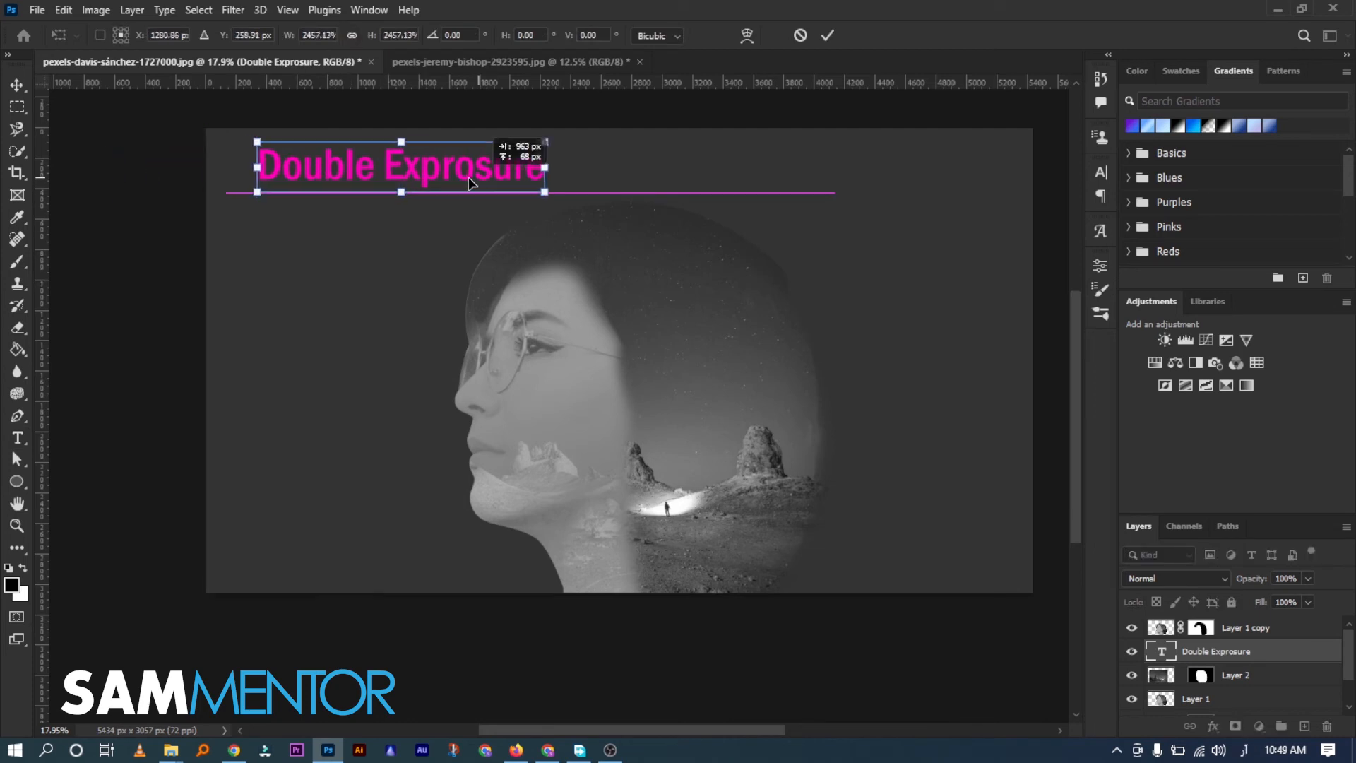
pyautogui.press('Return')
# Break the title onto two lines, with "Exprosure" beneath "Double"
pyautogui.click(384, 162)
pyautogui.press('Return')
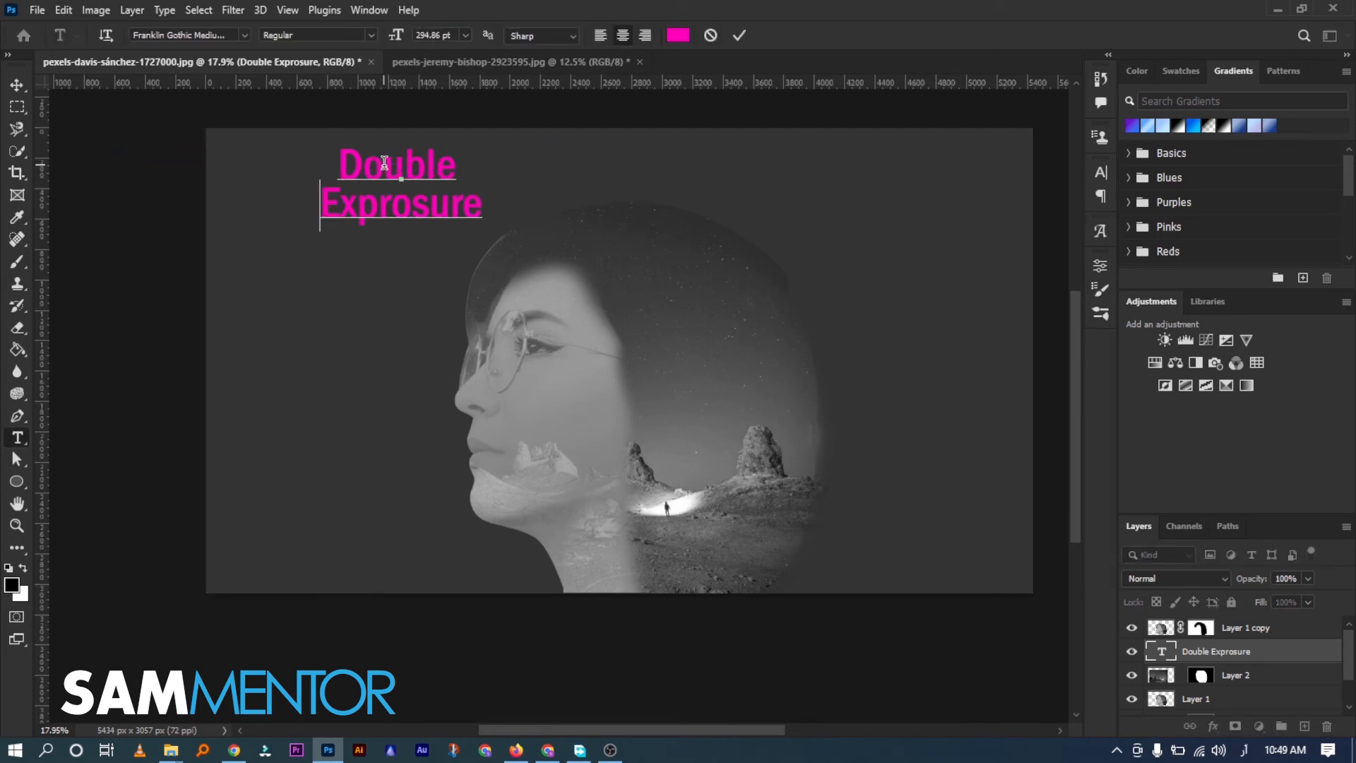
pyautogui.click(598, 37)
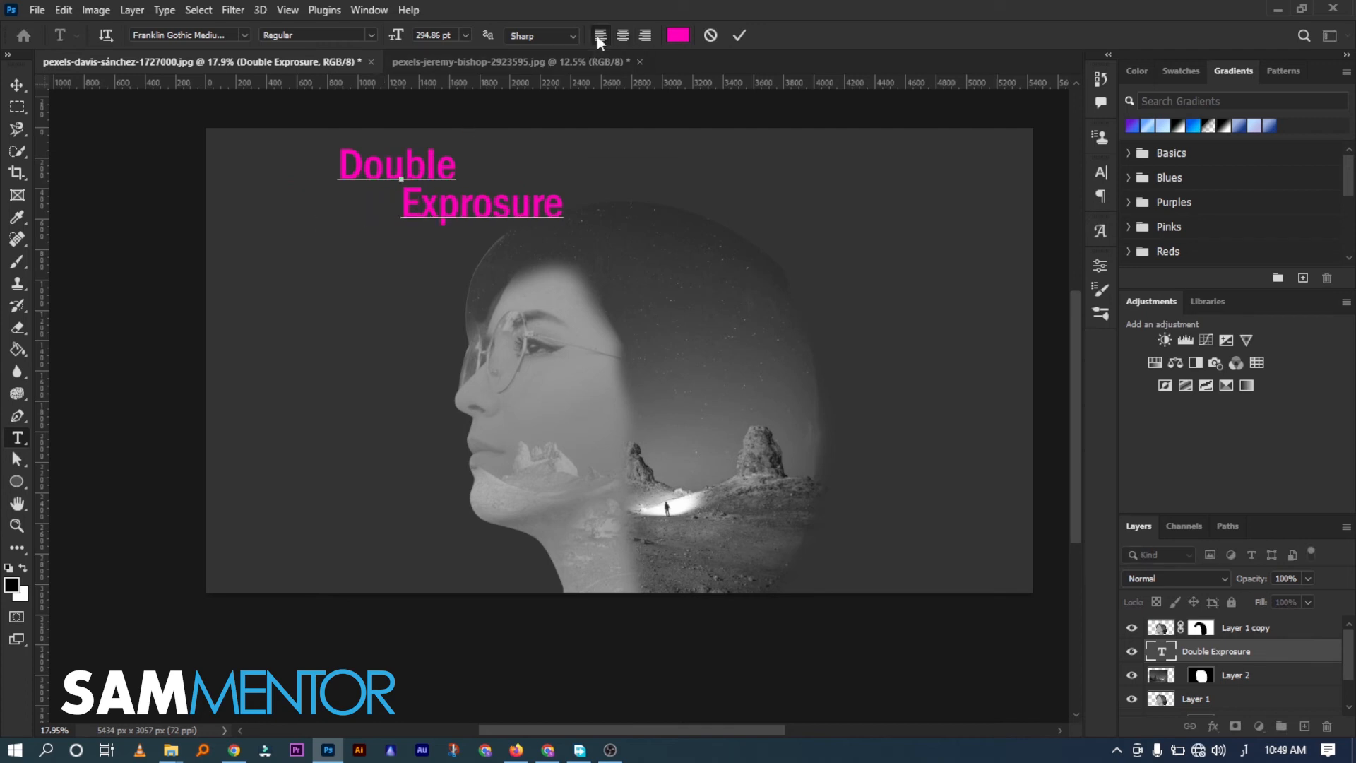
pyautogui.hotkey('ctrl', 'z')
pyautogui.hotkey('ctrl', 'Return')
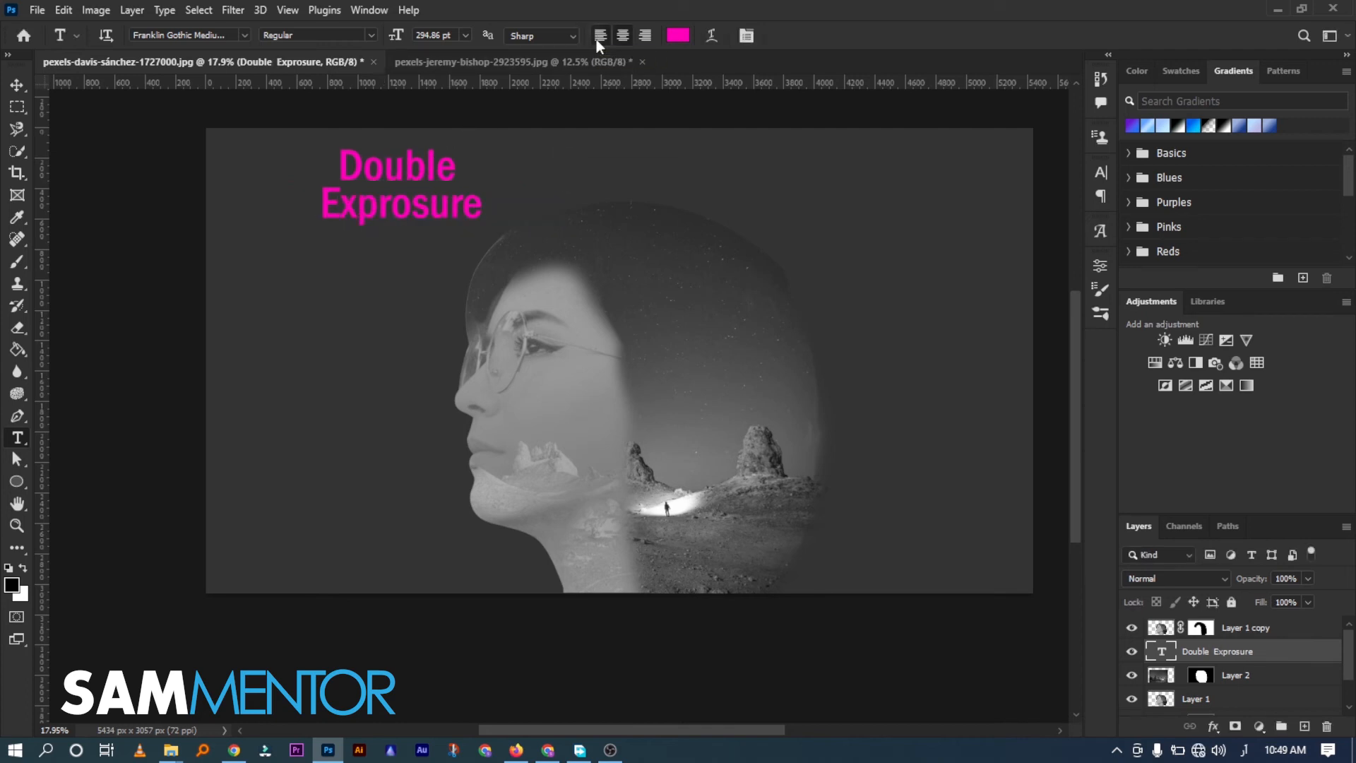
# Left-align the title and move it into the empty area in front of the woman's face, with its layer above Layer 1 copy
pyautogui.click(598, 39)
pyautogui.press('v')
pyautogui.moveTo(312, 273); pyautogui.dragTo(346, 356)
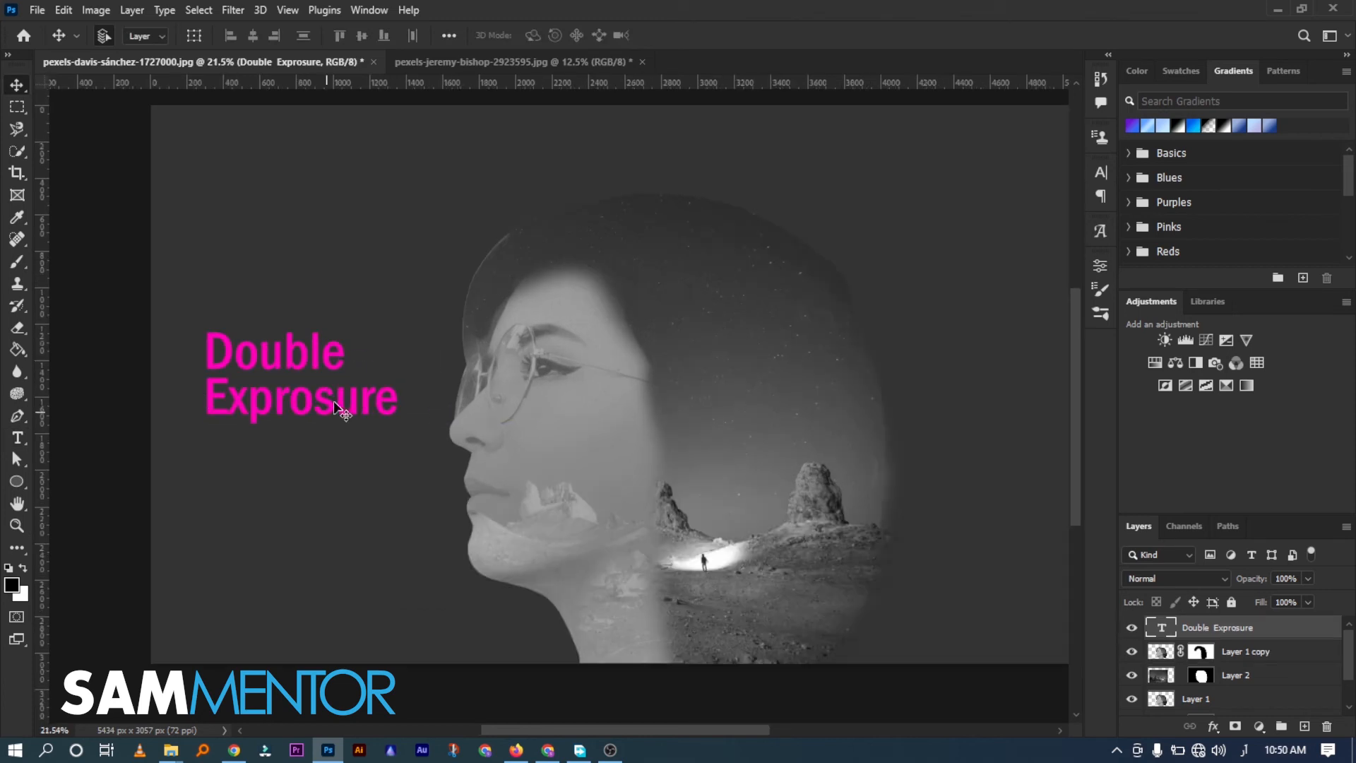
# Add a third line reading "Effect" to the title, switching the keyboard input language to English
pyautogui.doubleClick(374, 396)
pyautogui.click(396, 393)
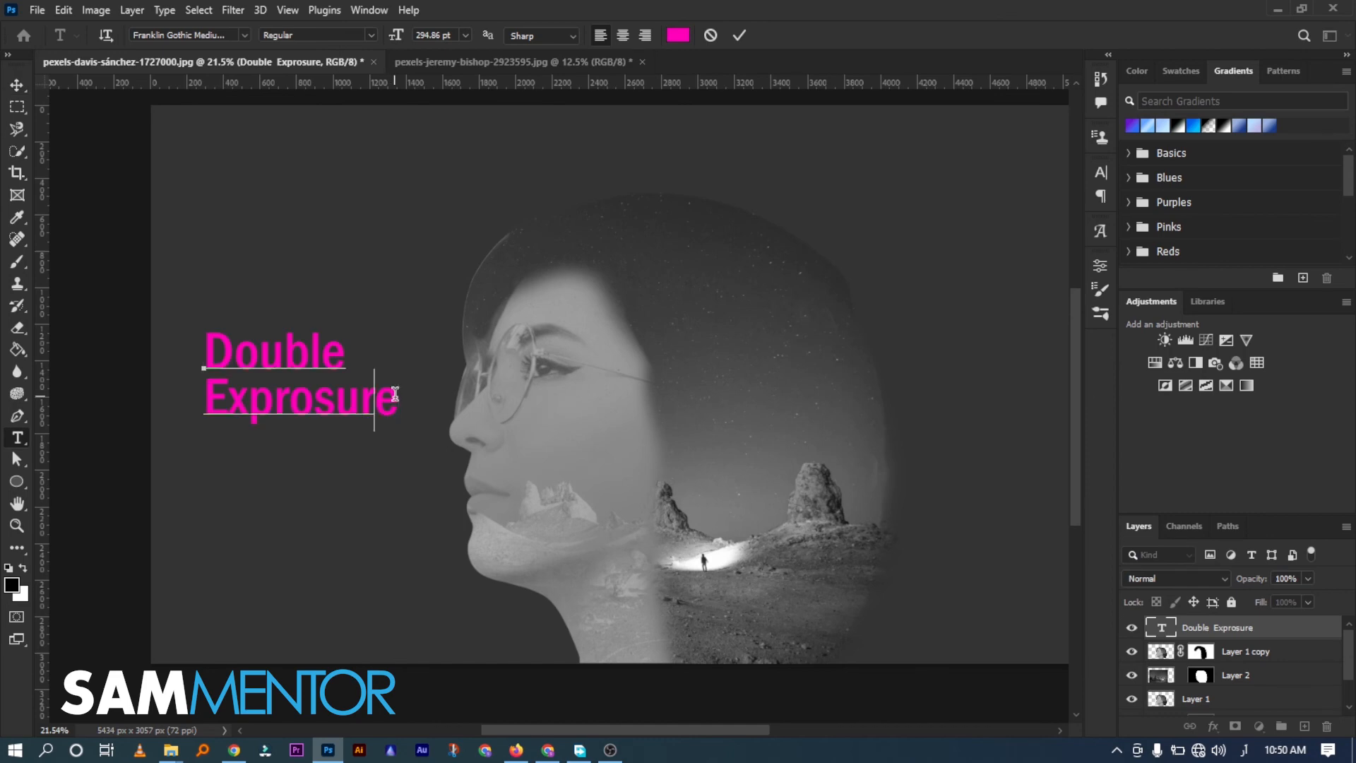
pyautogui.press('Return')
pyautogui.press('BackSpace')
pyautogui.hotkey('ctrl', 'z')
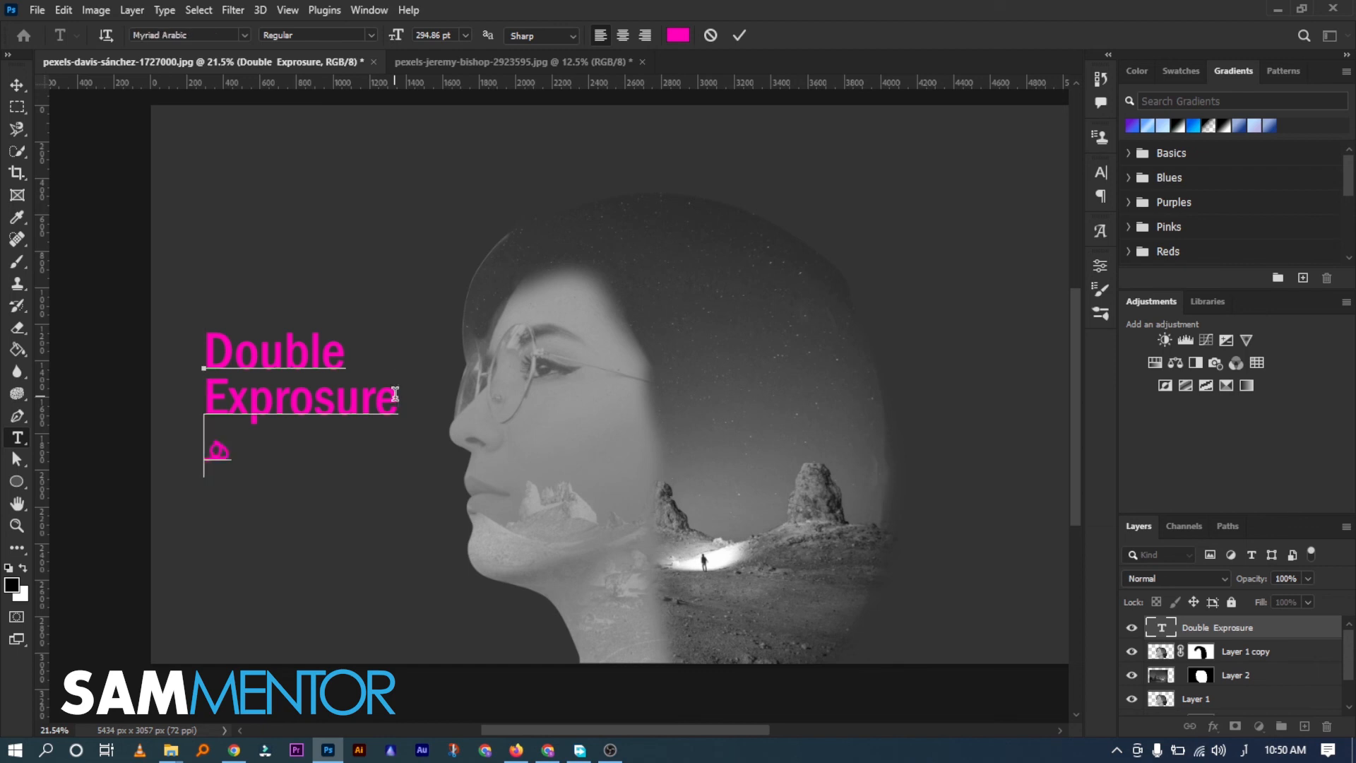
pyautogui.press('BackSpace')
pyautogui.click(1243, 750)
pyautogui.click(1232, 602)
pyautogui.click(1320, 564)
pyautogui.write('E')
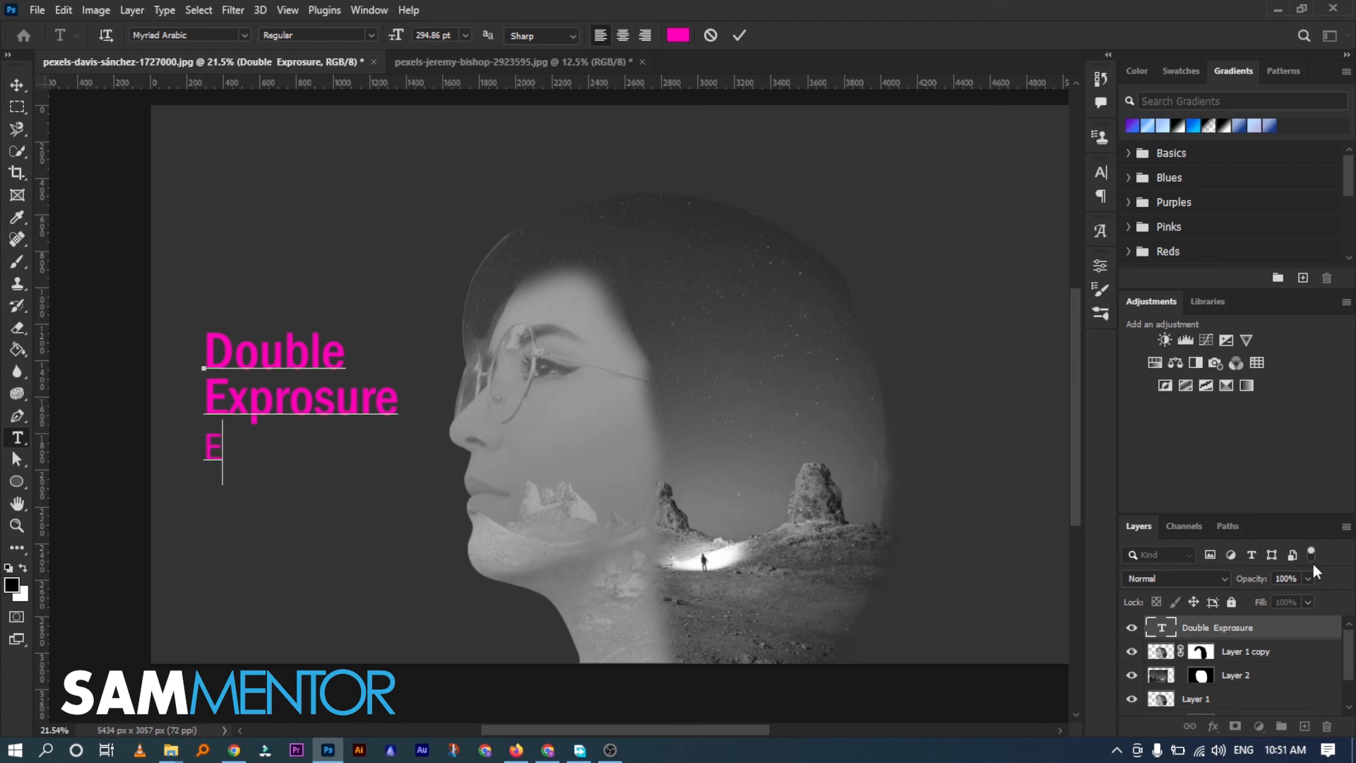
pyautogui.write('ffect')
pyautogui.hotkey('ctrl', 'Return')
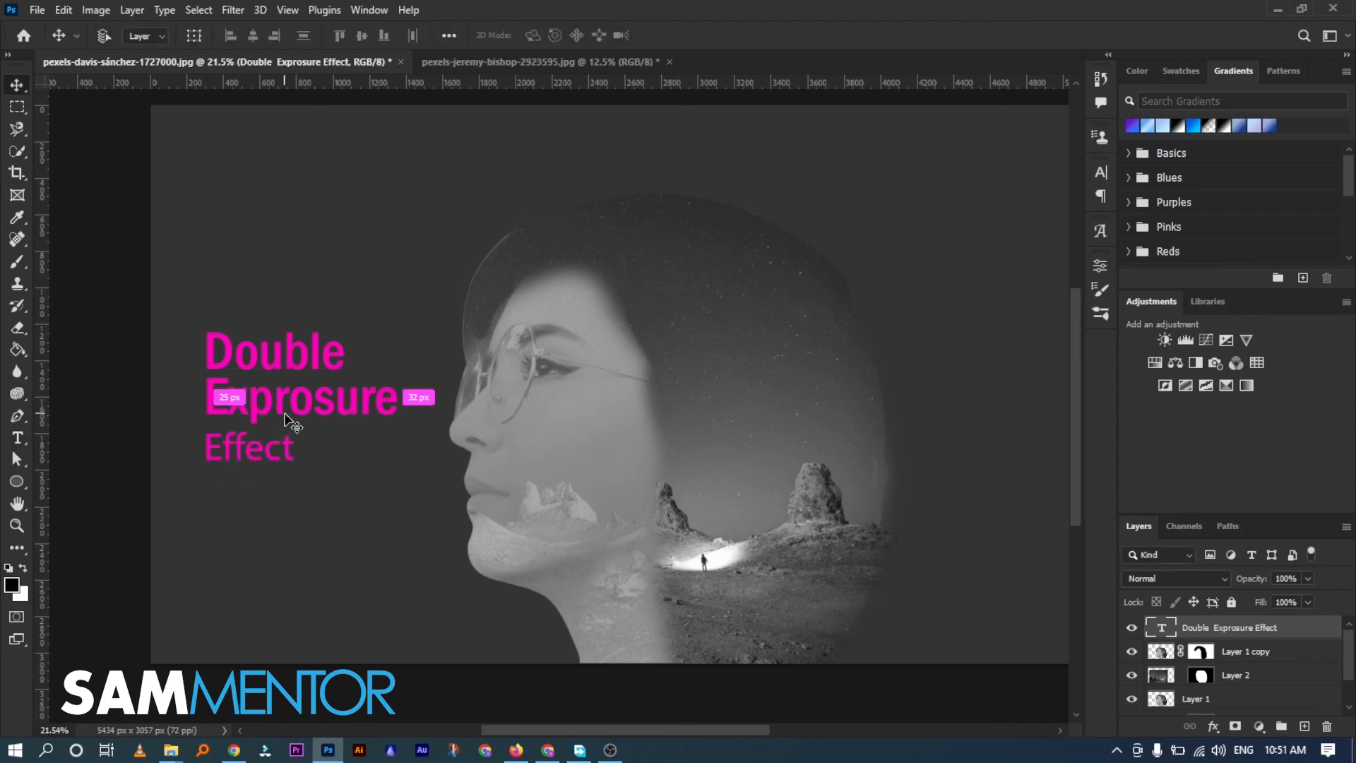
# Scale the three-line title up to about 140% and position it between the canvas's left edge and the face
pyautogui.hotkey('ctrl', 't')
pyautogui.moveTo(396, 484); pyautogui.dragTo(437, 516)
pyautogui.moveTo(295, 362); pyautogui.dragTo(331, 384)
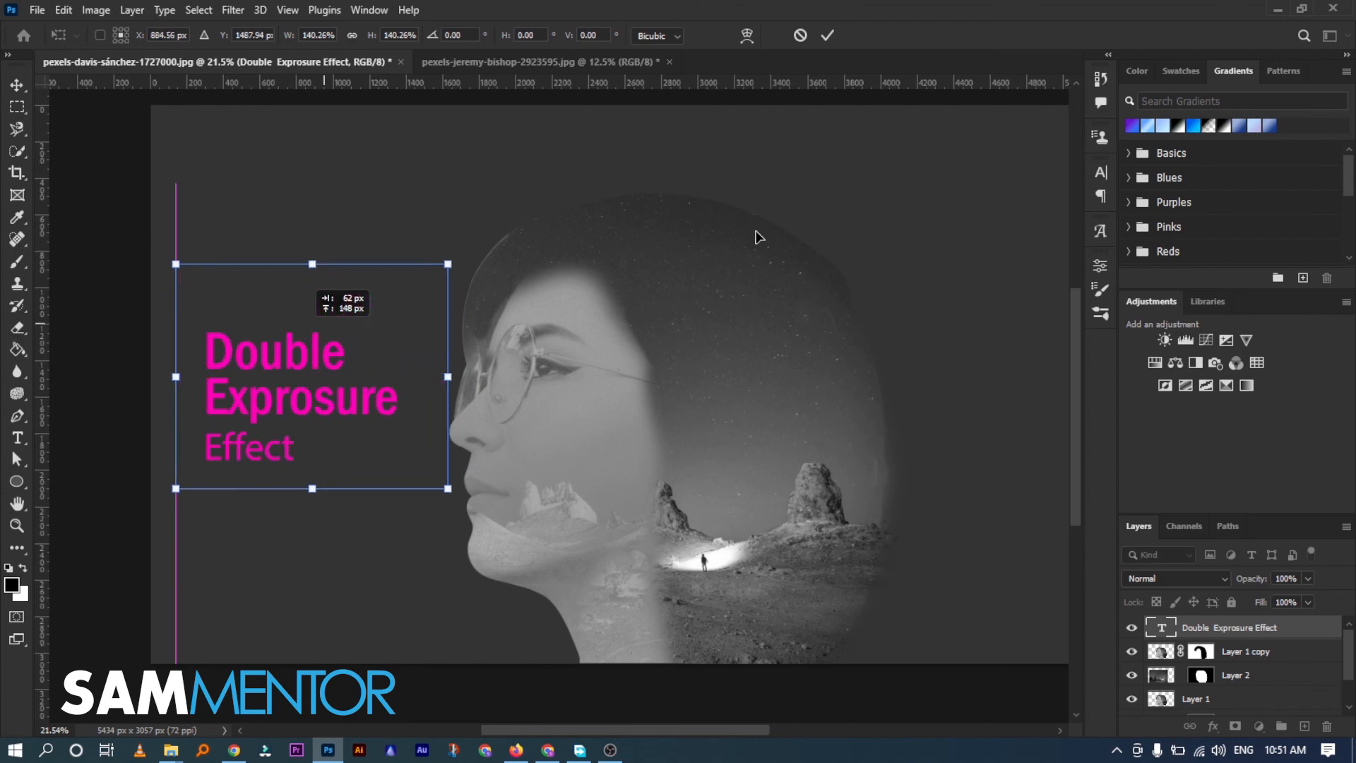
pyautogui.press('Return')
pyautogui.scroll(-1, 833, 211)
pyautogui.moveTo(882, 227); pyautogui.dragTo(777, 300)
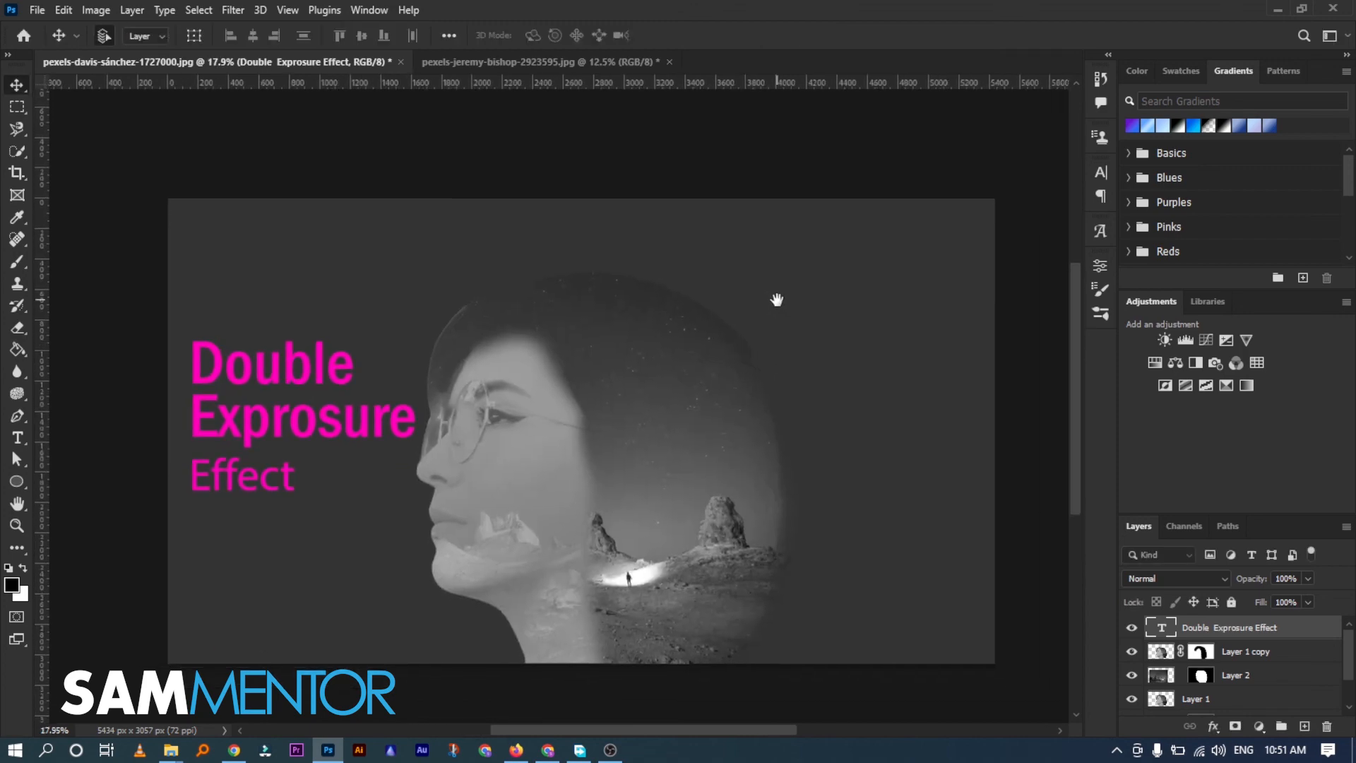